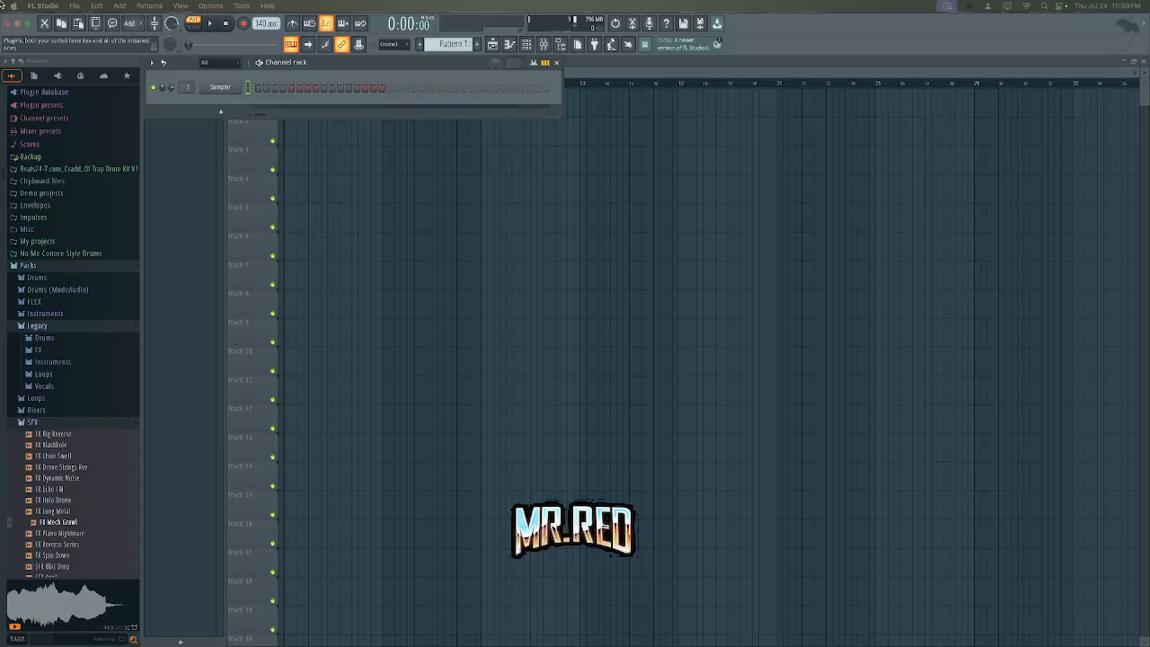
- Start a new project from the Empty template and set its tempo to 88 BPM
left_click(75, 7)
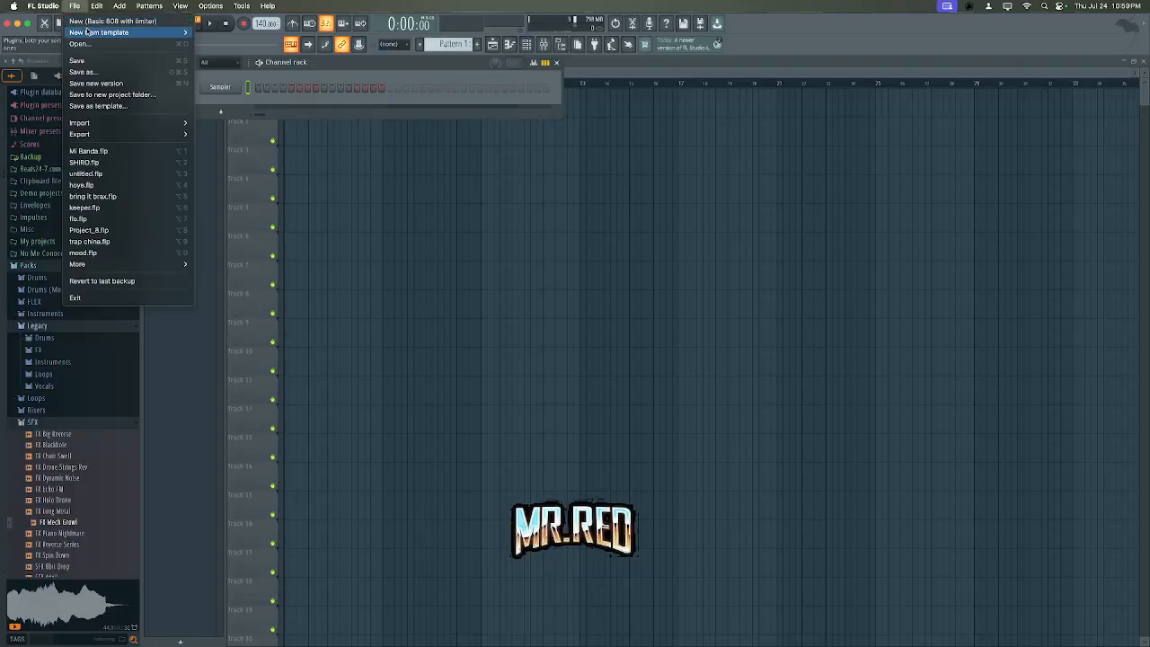
mouse_move(95, 33)
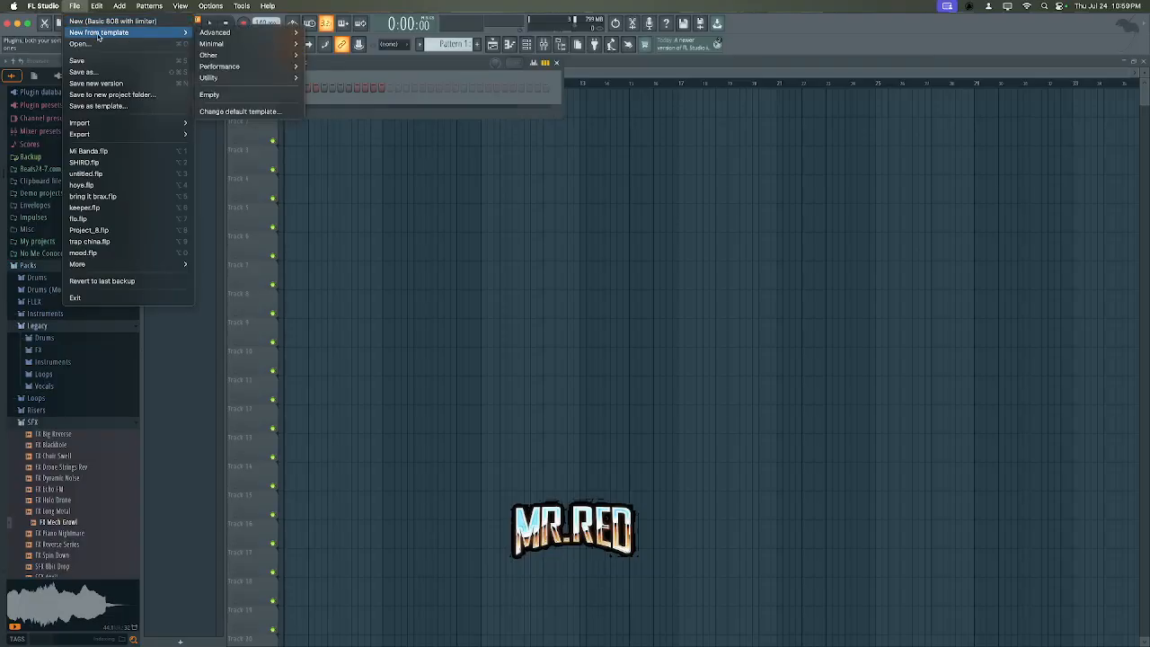
mouse_move(228, 39)
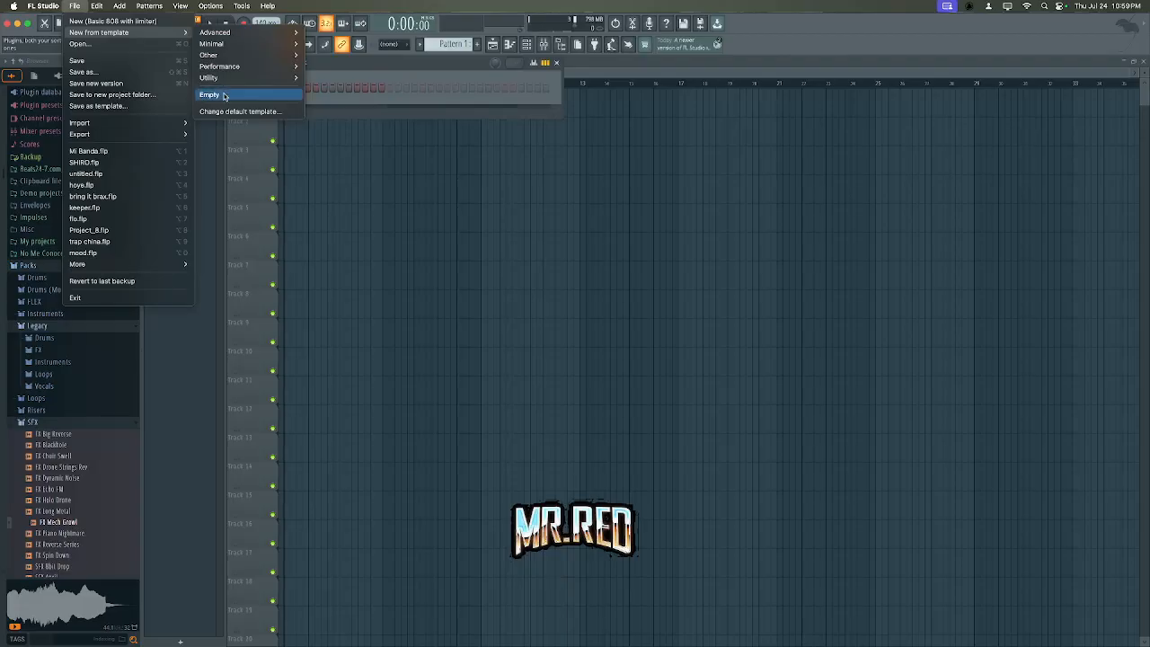
left_click(209, 95)
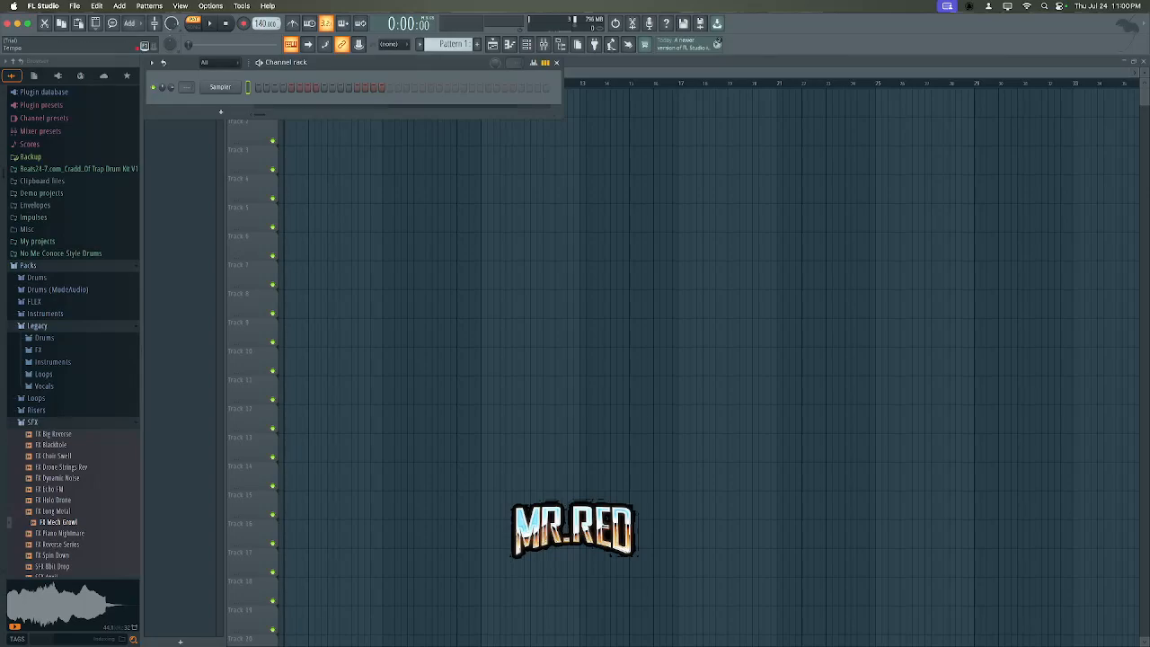
left_click_drag(262, 23, 263, 32)
left_click_drag(261, 23, 261, 19)
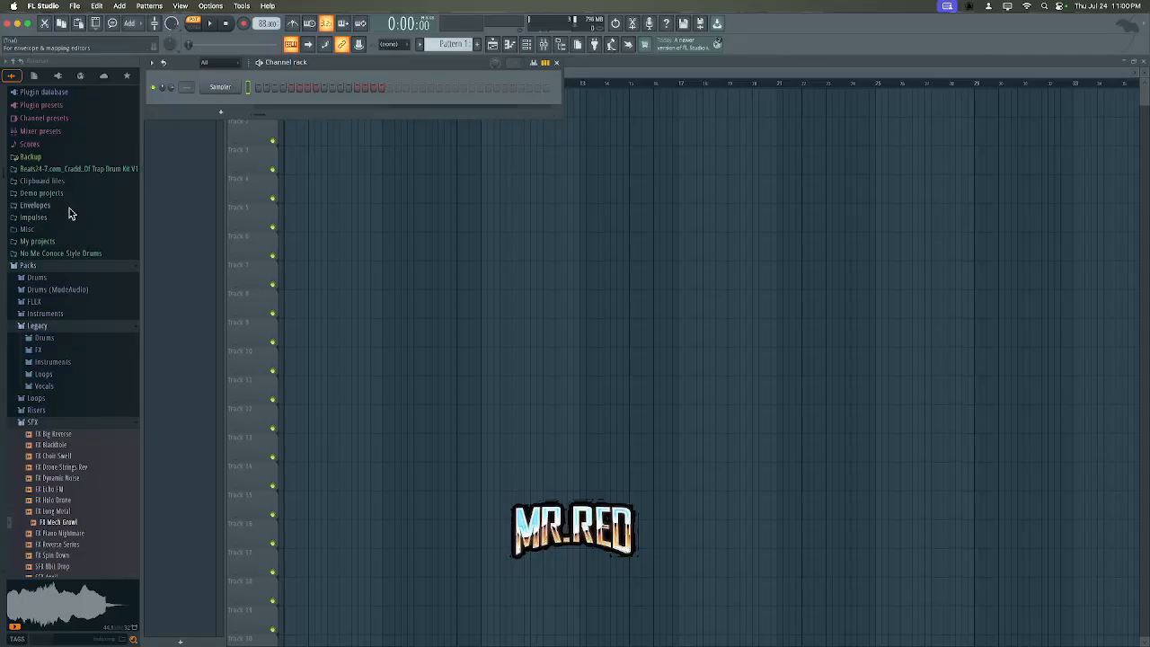
- Add the HIP_Kick and HIP_Snare samples from the Legacy HipHop drums folder as new channels
left_click(47, 340)
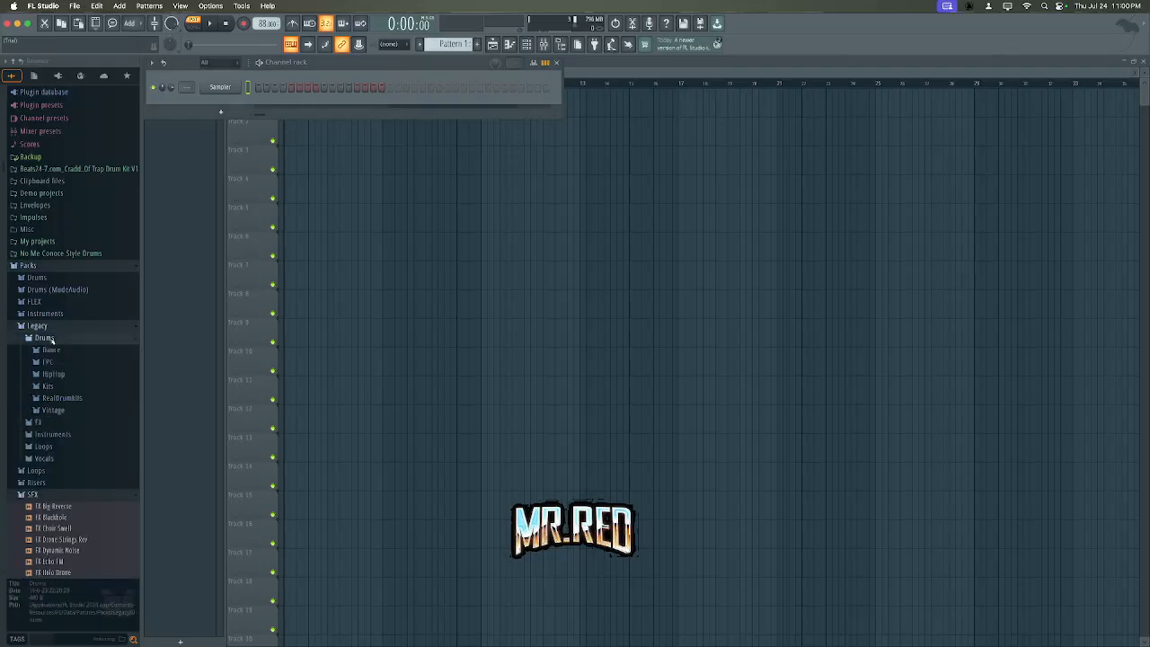
left_click(58, 375)
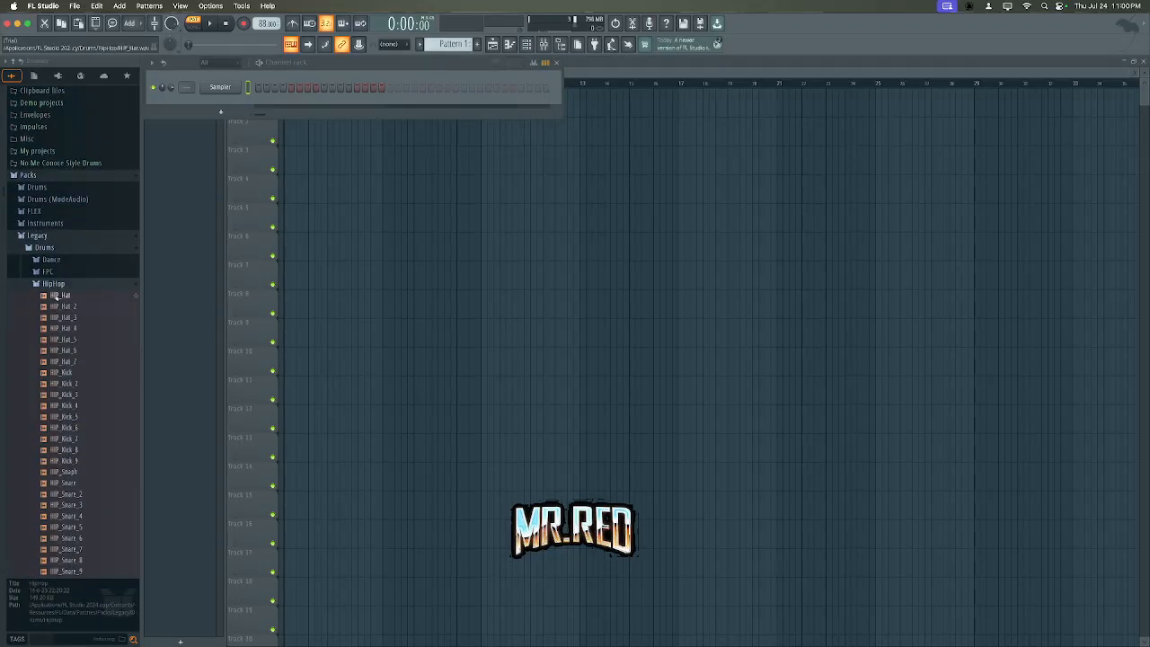
left_click(75, 372)
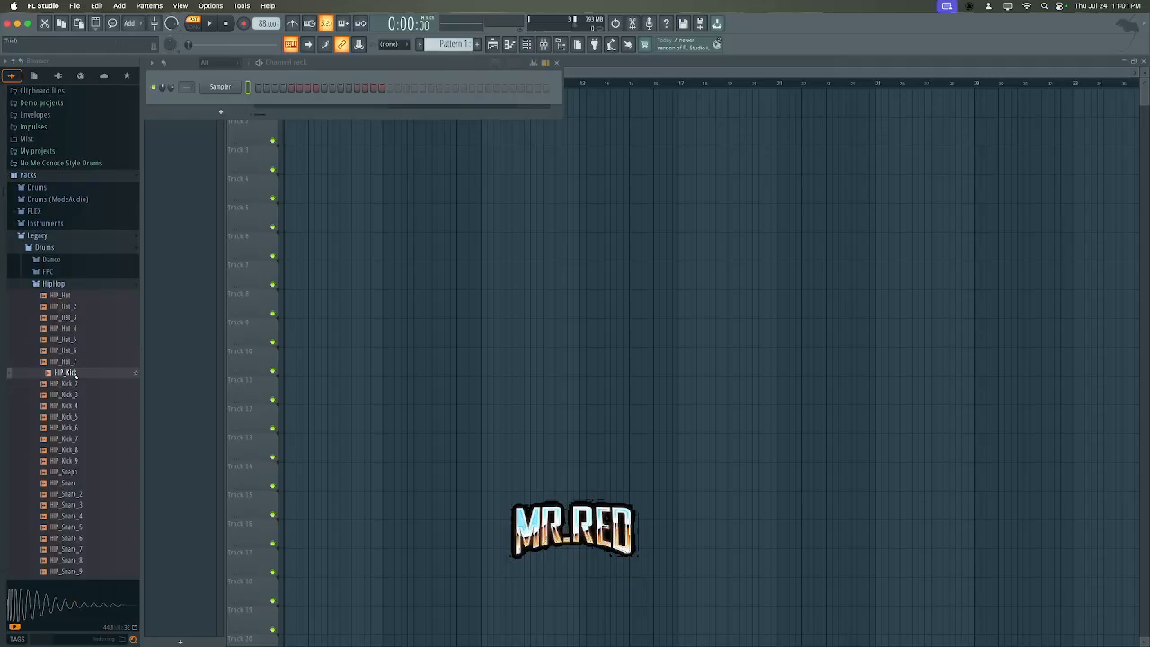
left_click_drag(75, 372, 222, 106)
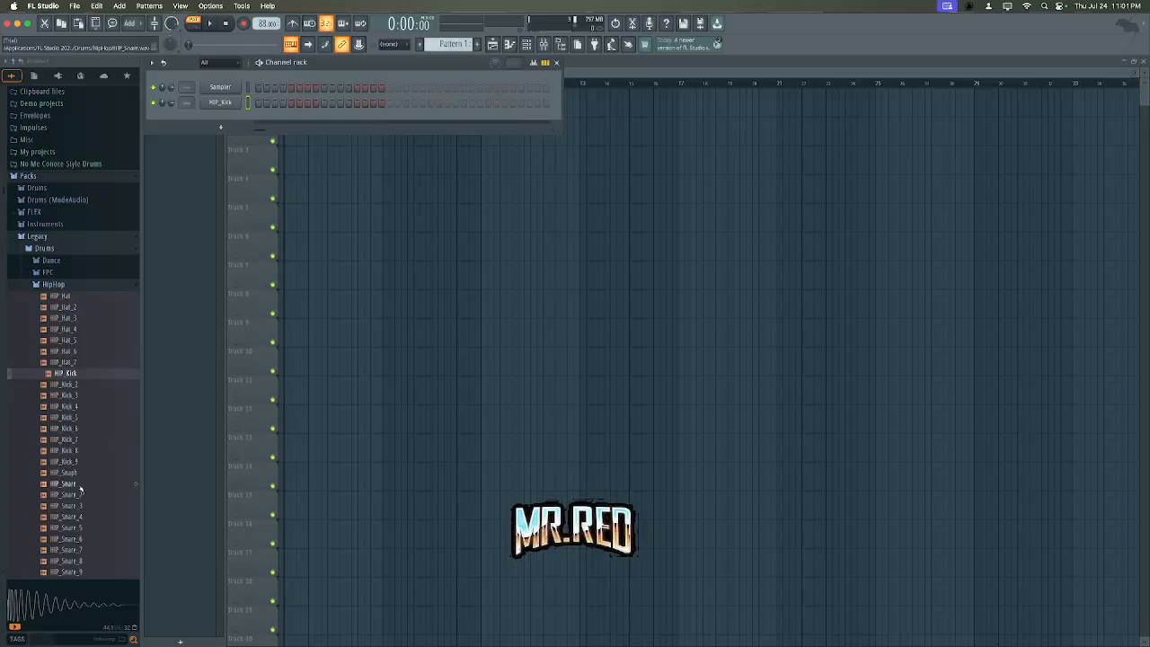
left_click_drag(80, 487, 223, 112)
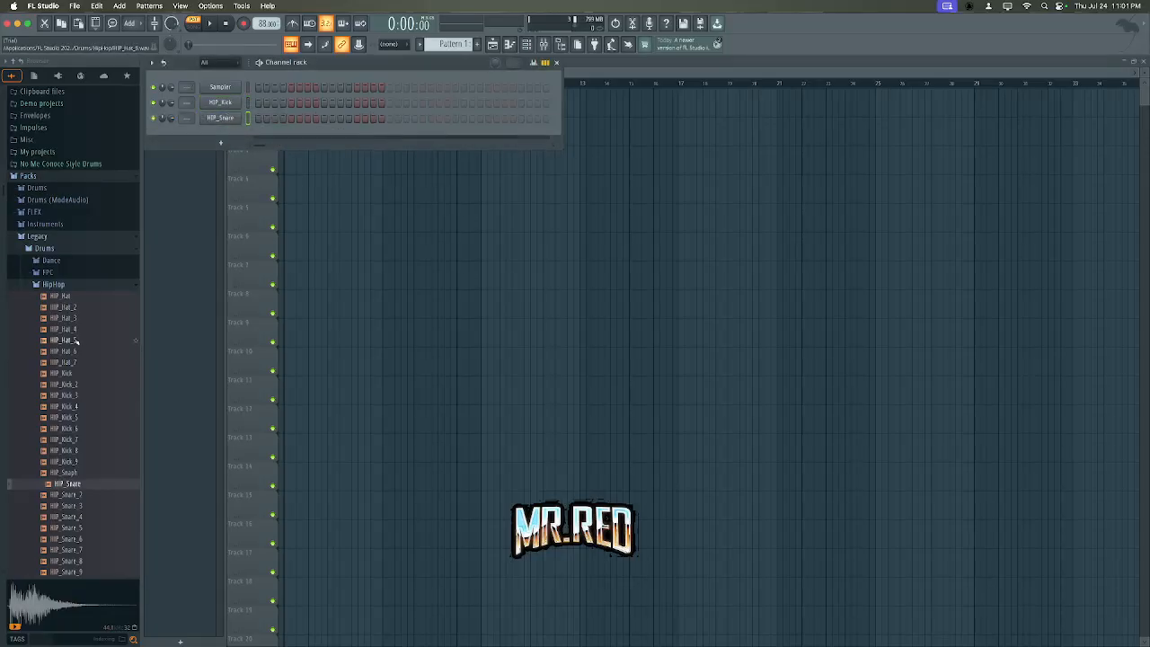
- Audition the HipHop hat samples and add HIP_Hat_4 as a new channel below the snare
left_click(76, 340)
left_click(78, 329)
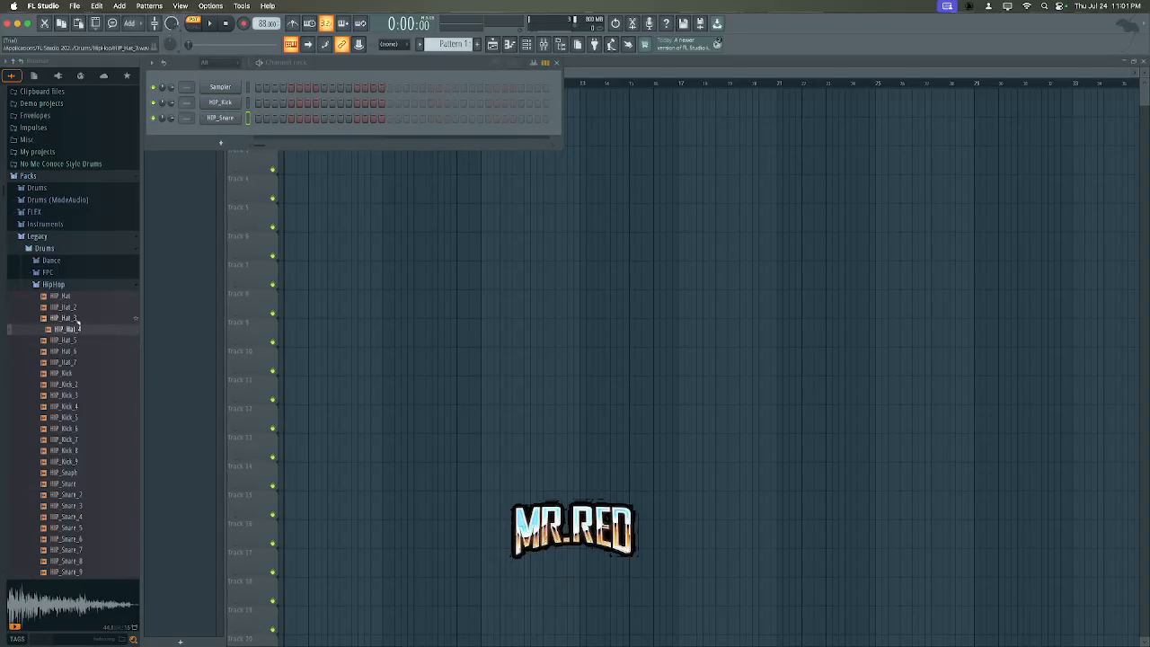
left_click(79, 331)
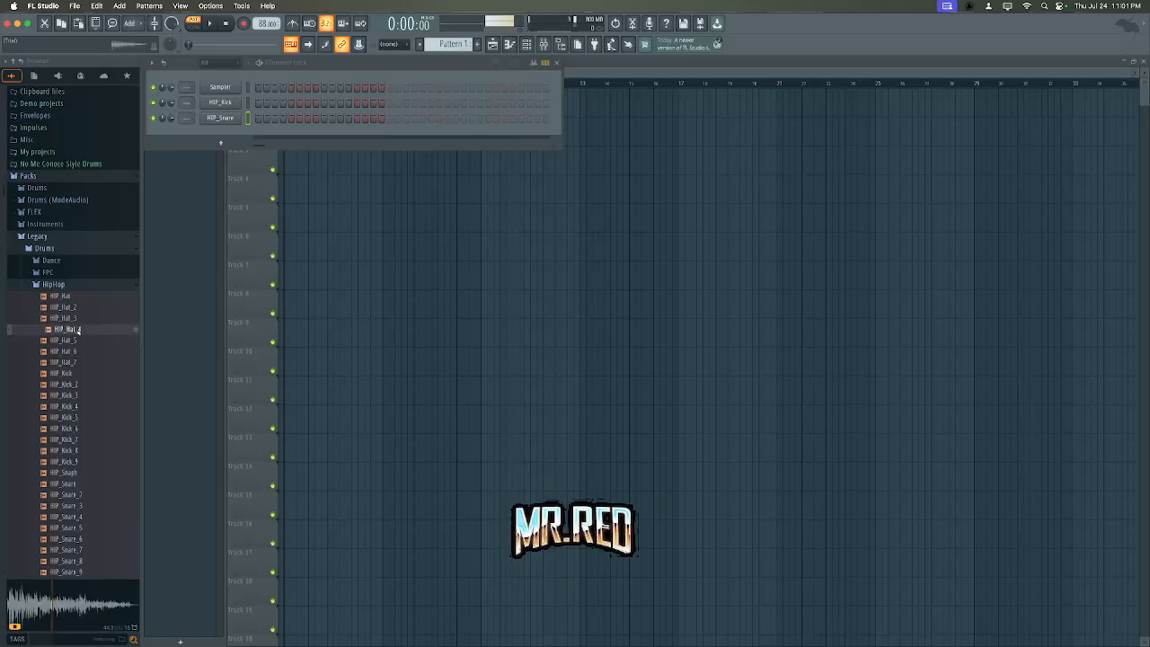
left_click_drag(79, 331, 230, 136)
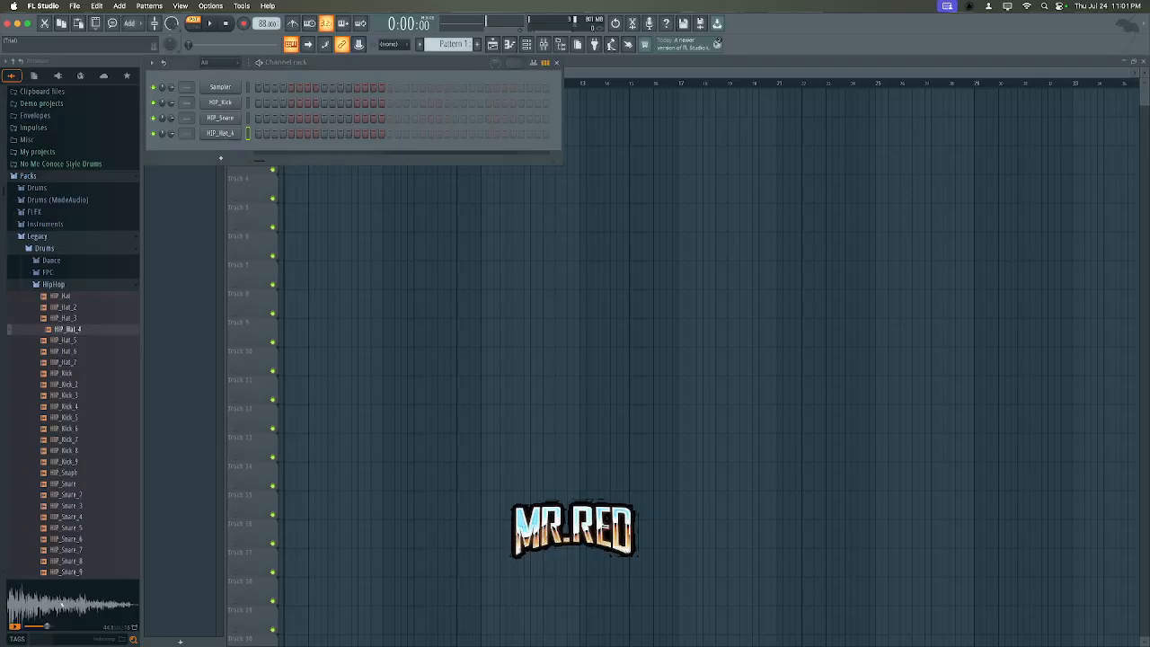
- Audition HIP_Hat_3, HIP_Hat_2 and HIP_Hat, and examine the HIP_Hat_4 channel's sampler settings for comparison
left_click(68, 318)
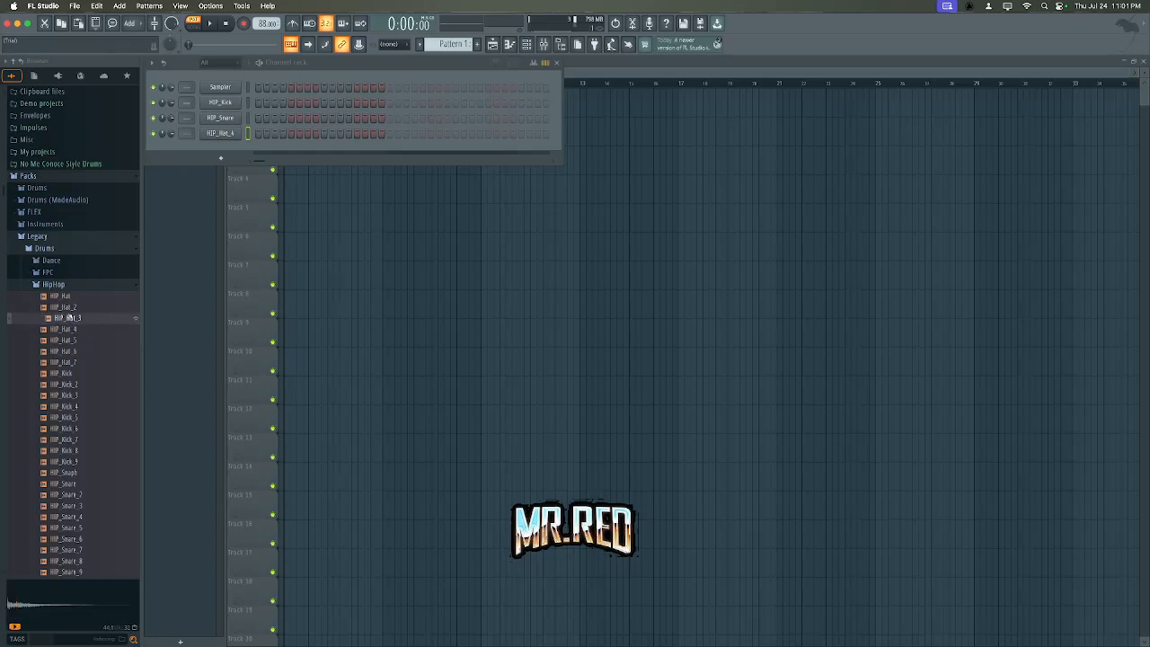
left_click(68, 307)
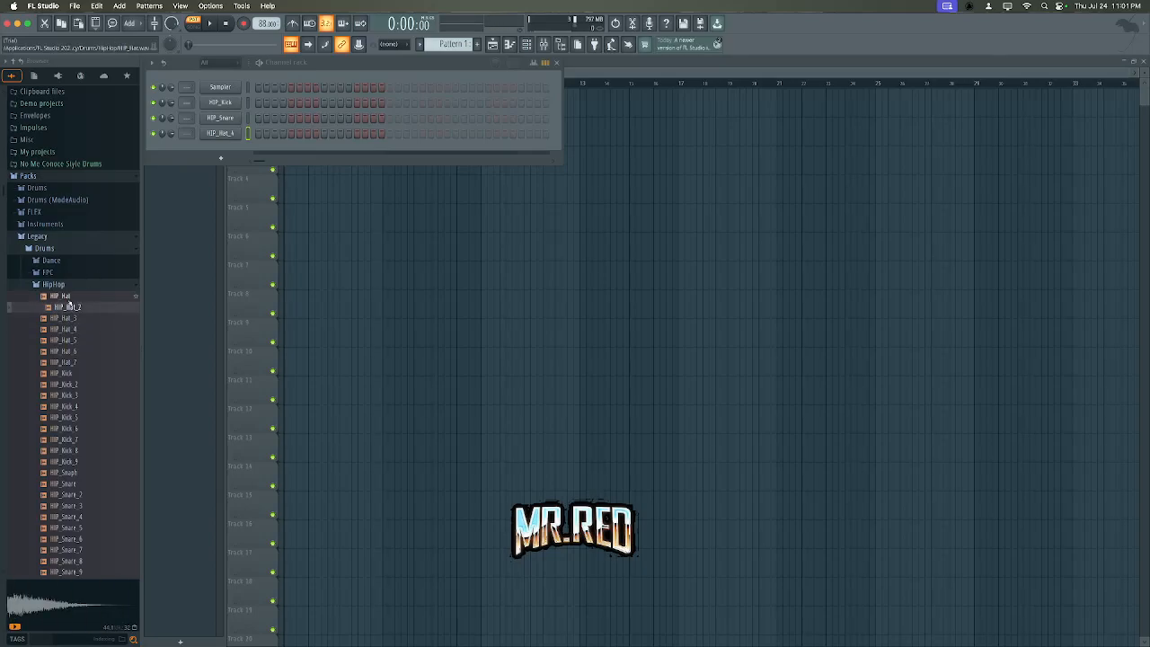
left_click(68, 297)
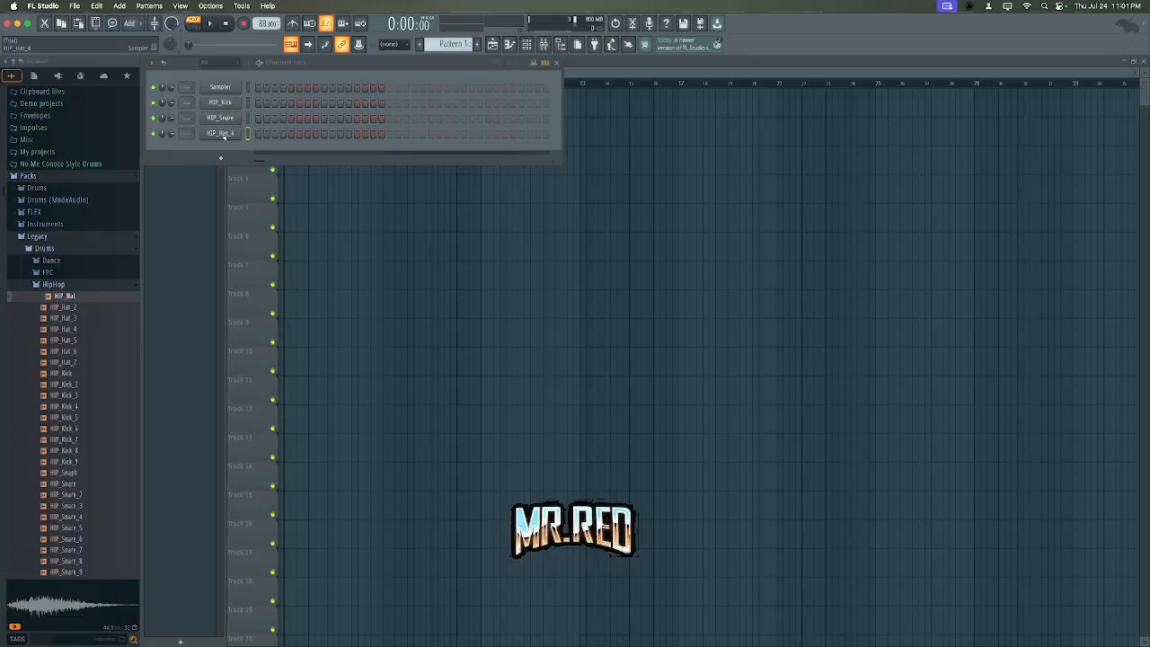
left_click(220, 133)
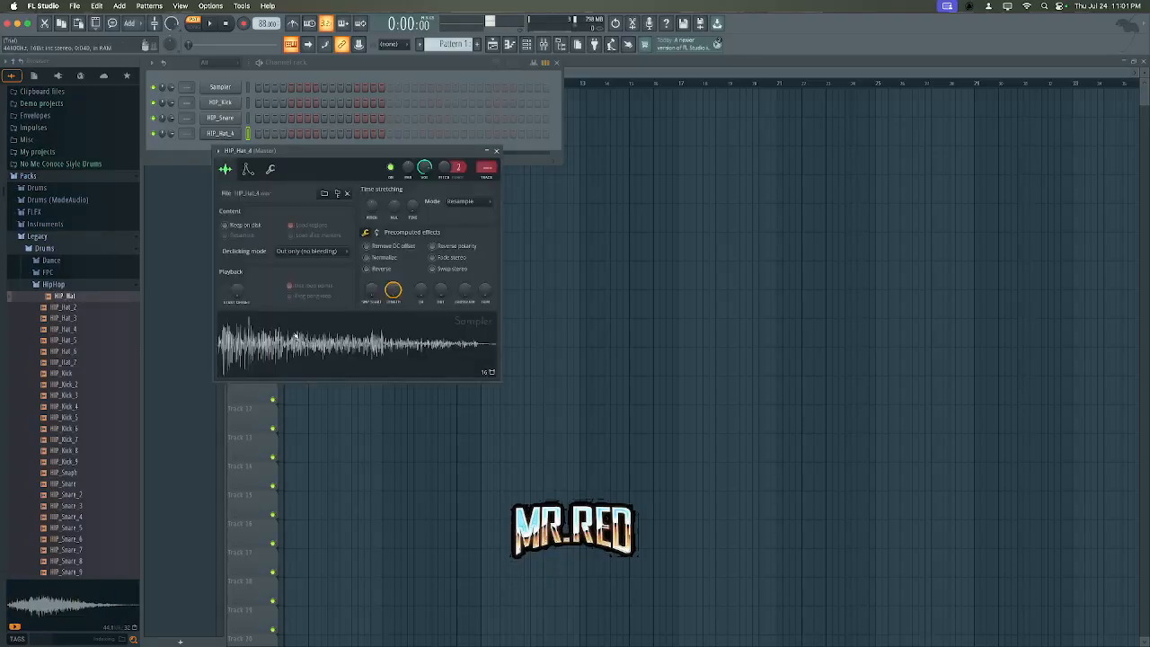
left_click(360, 62)
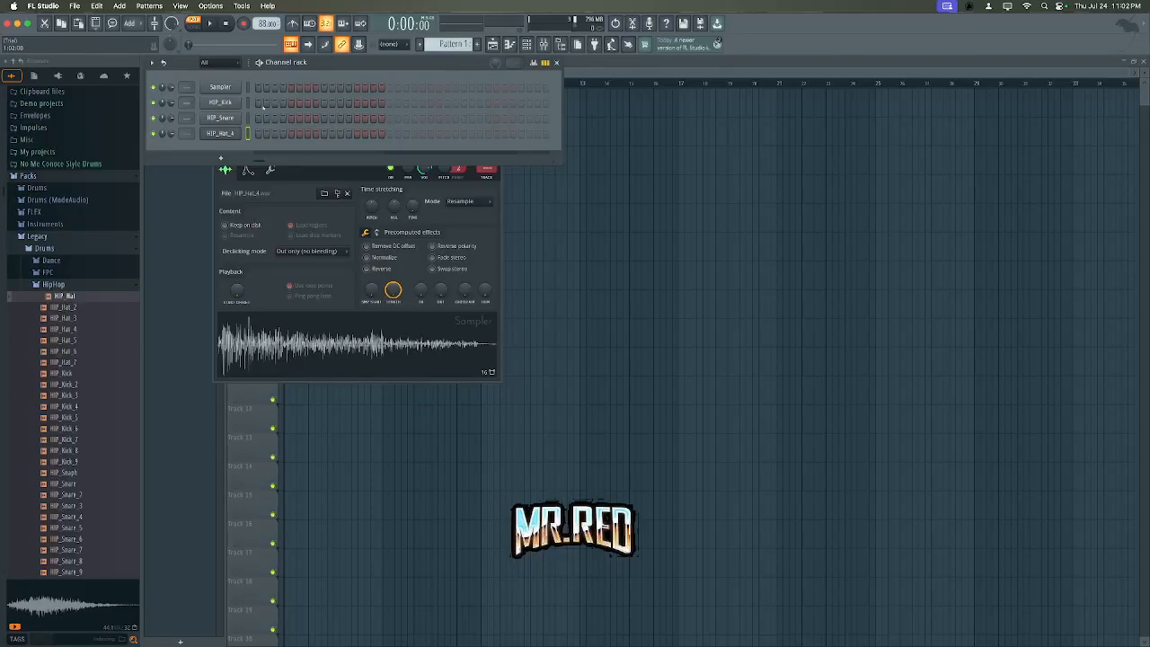
- Program the kick on steps 1, 9 and 15 and the snare on steps 5 and 13
left_click(259, 103)
left_click(259, 62)
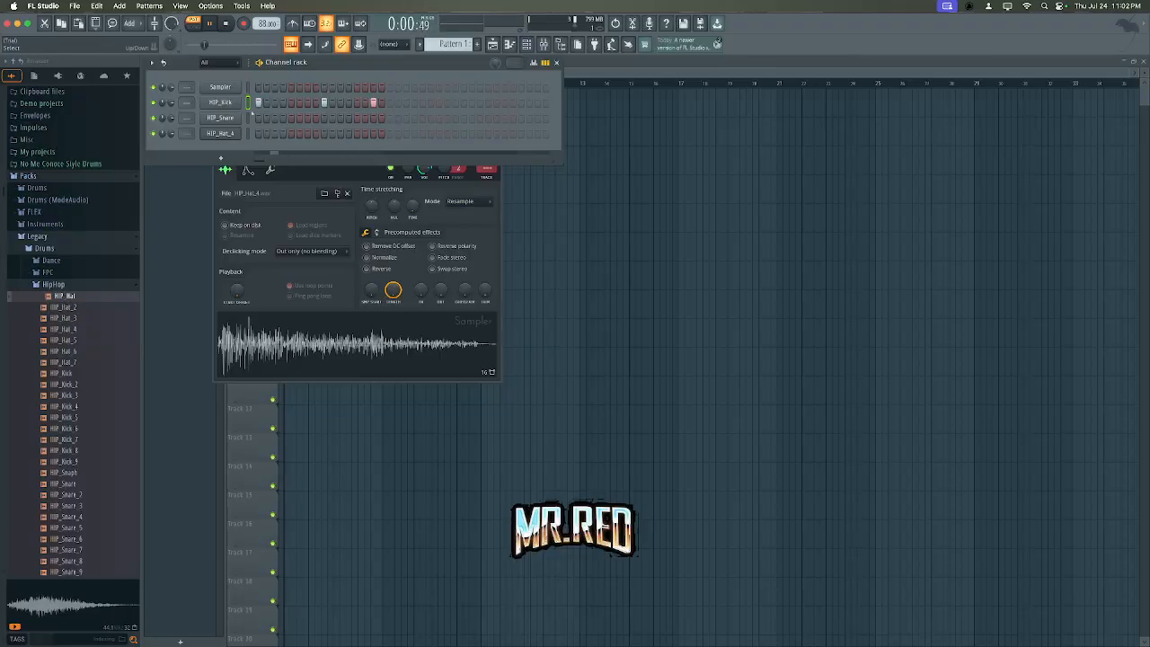
left_click(291, 117)
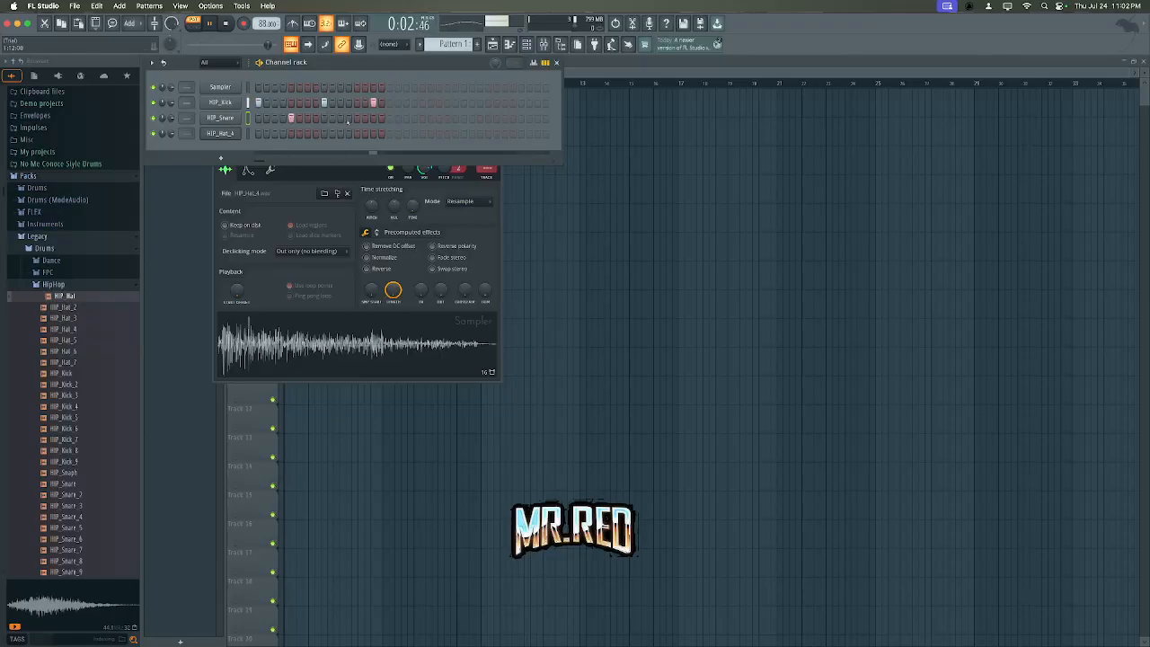
left_click(357, 118)
- Program HIP_Hat_4 on every other step from 1 to 13, clearing the trial fill of all sixteen steps
left_click_drag(258, 135, 377, 135)
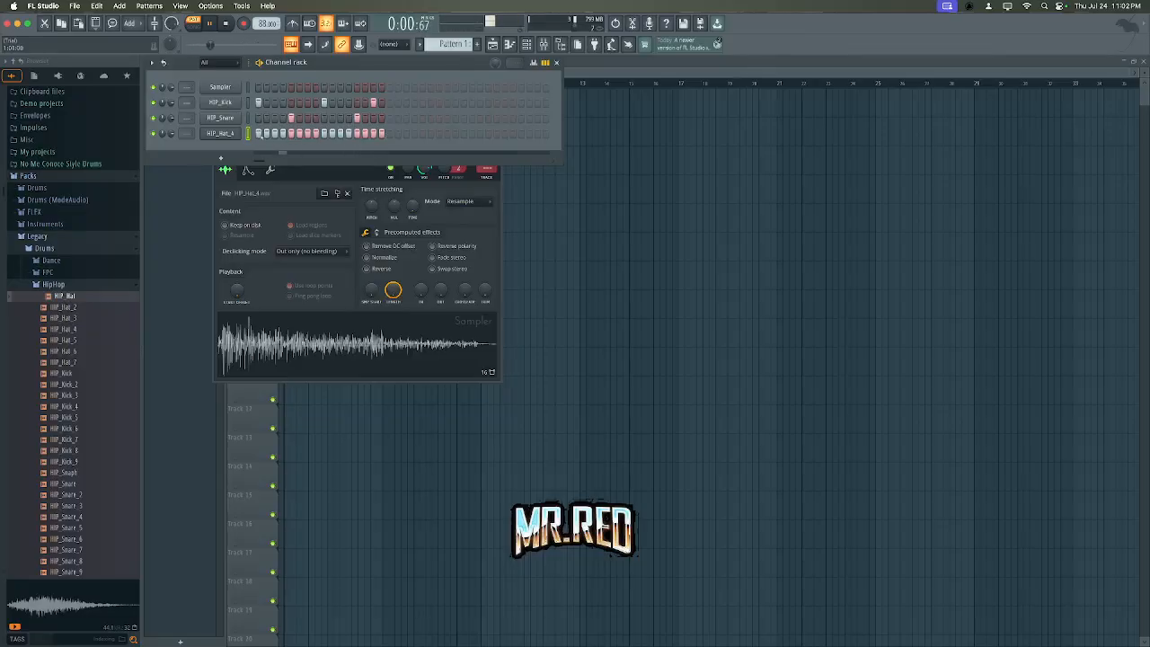
left_click_drag(261, 132, 382, 134)
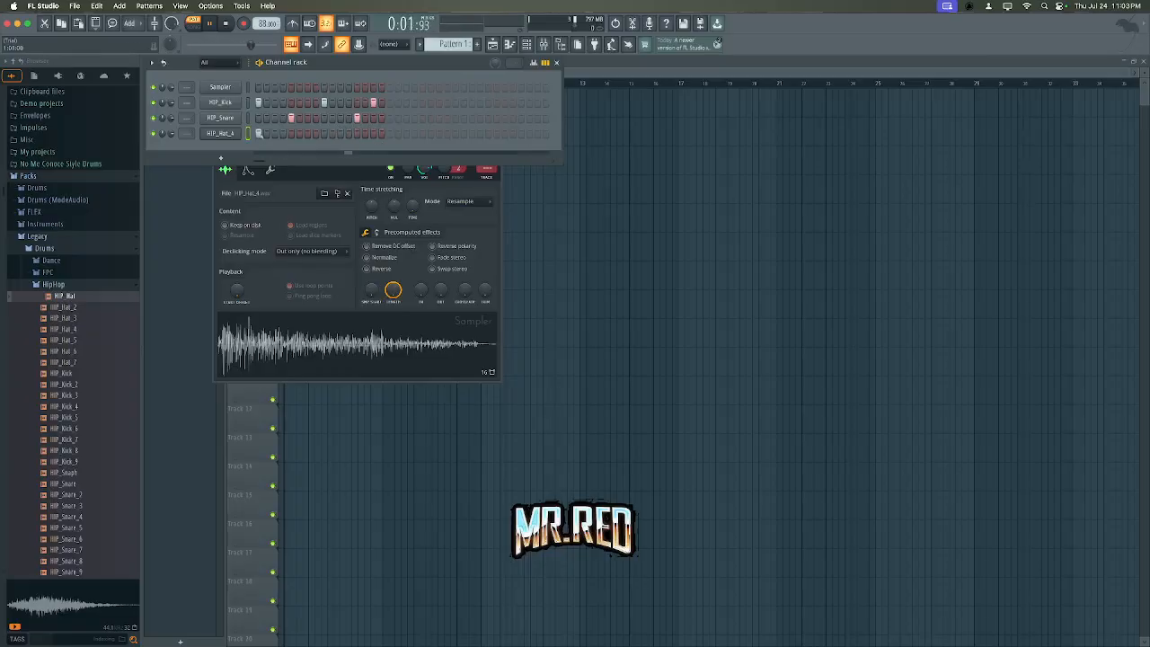
left_click(274, 133)
left_click(290, 133)
left_click(306, 133)
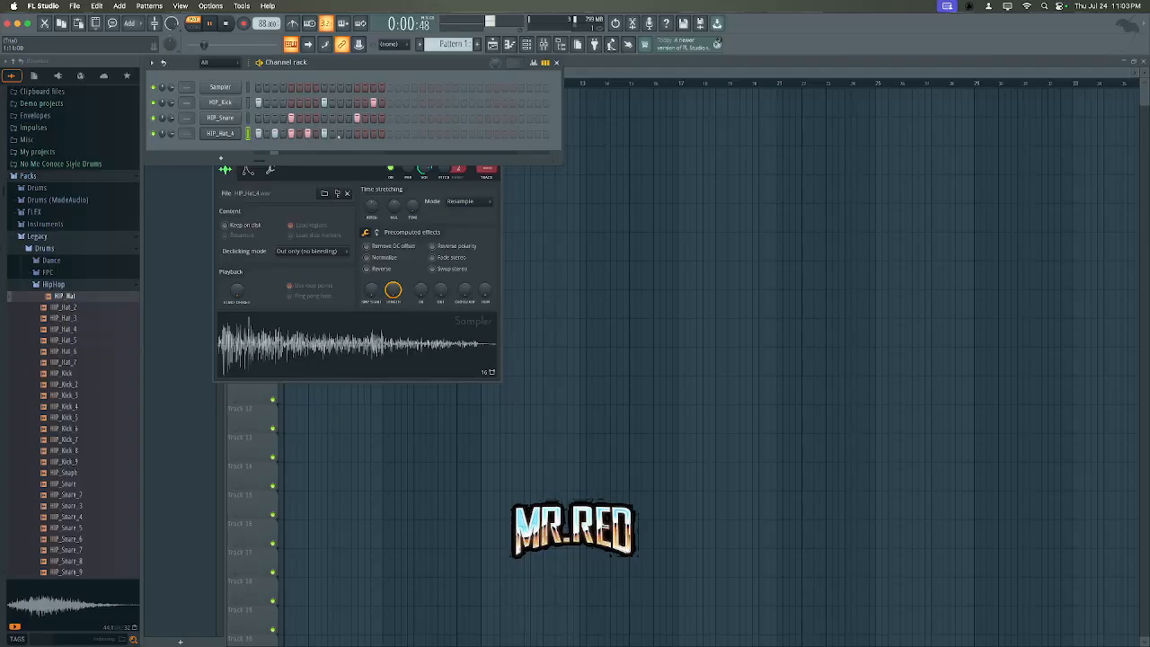
left_click(356, 133)
- Open the HIP_Snare channel settings and examine the sample, envelope and miscellaneous pages
left_click(227, 119)
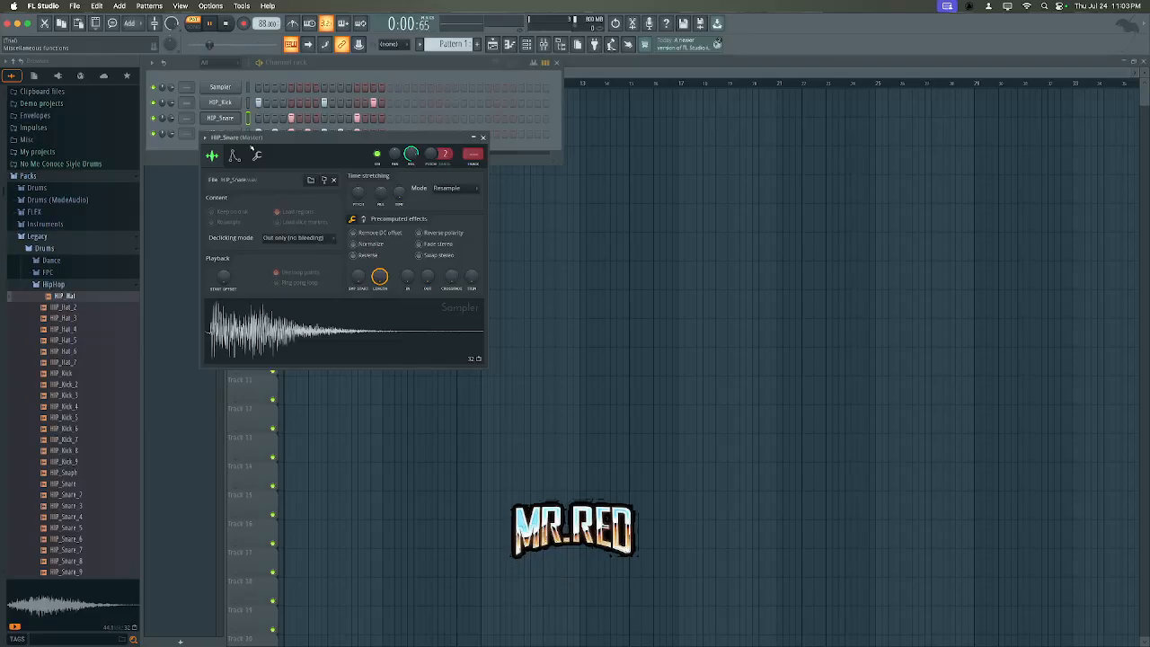
left_click_drag(267, 139, 499, 157)
left_click(219, 119)
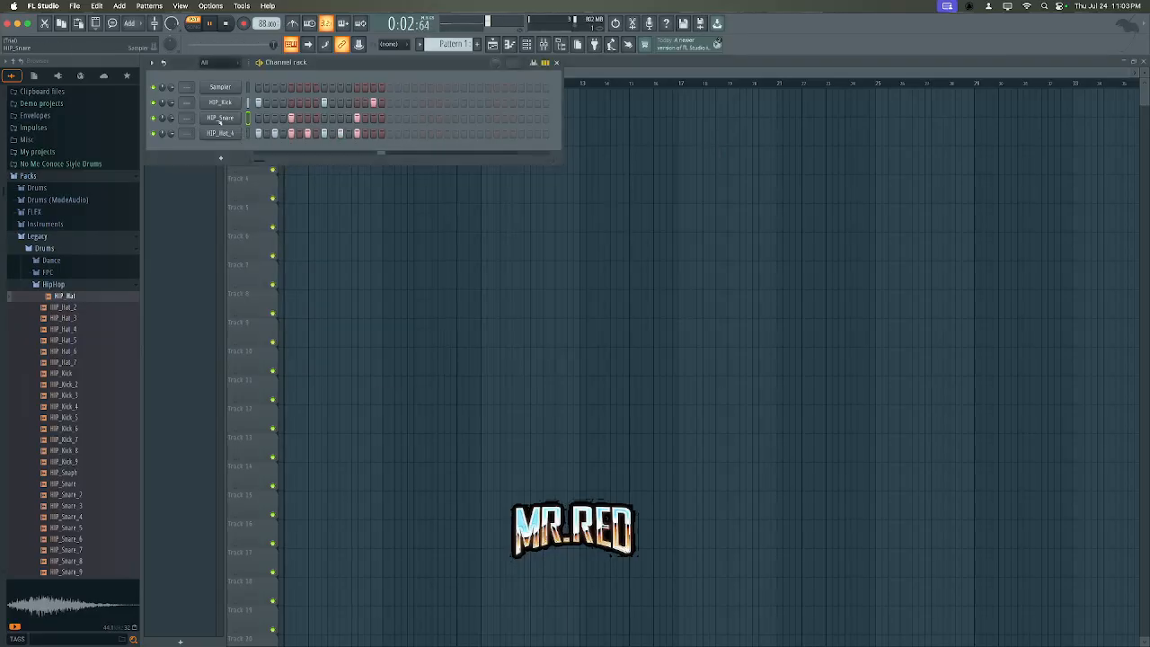
left_click(219, 119)
left_click(464, 173)
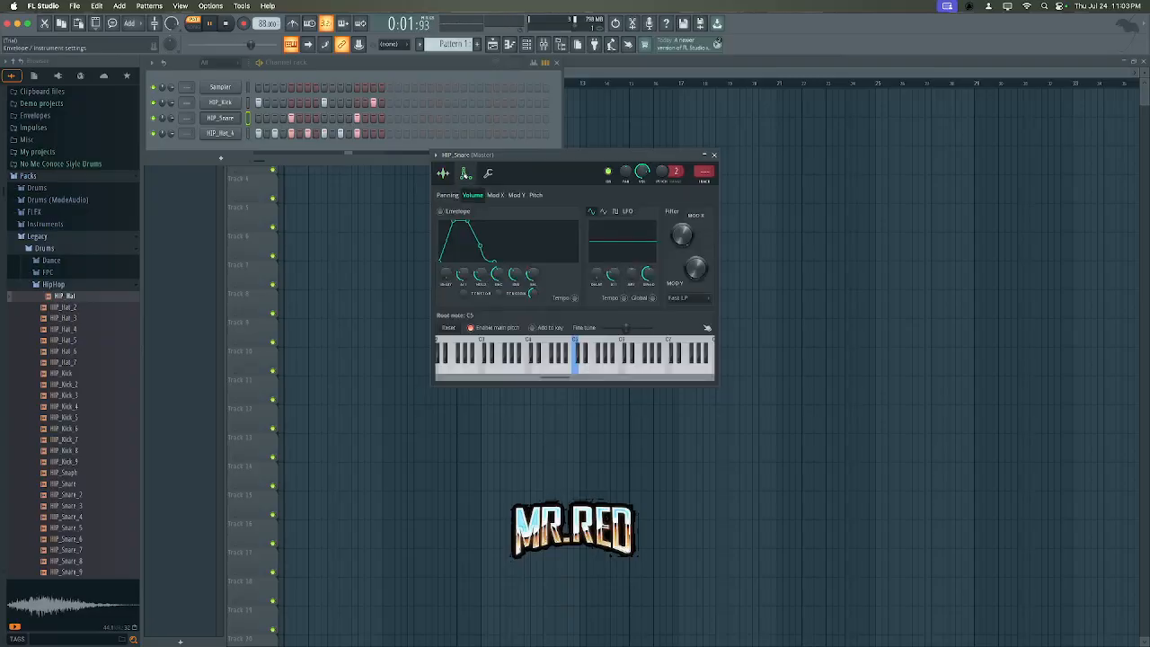
left_click(488, 174)
left_click(465, 173)
left_click(443, 173)
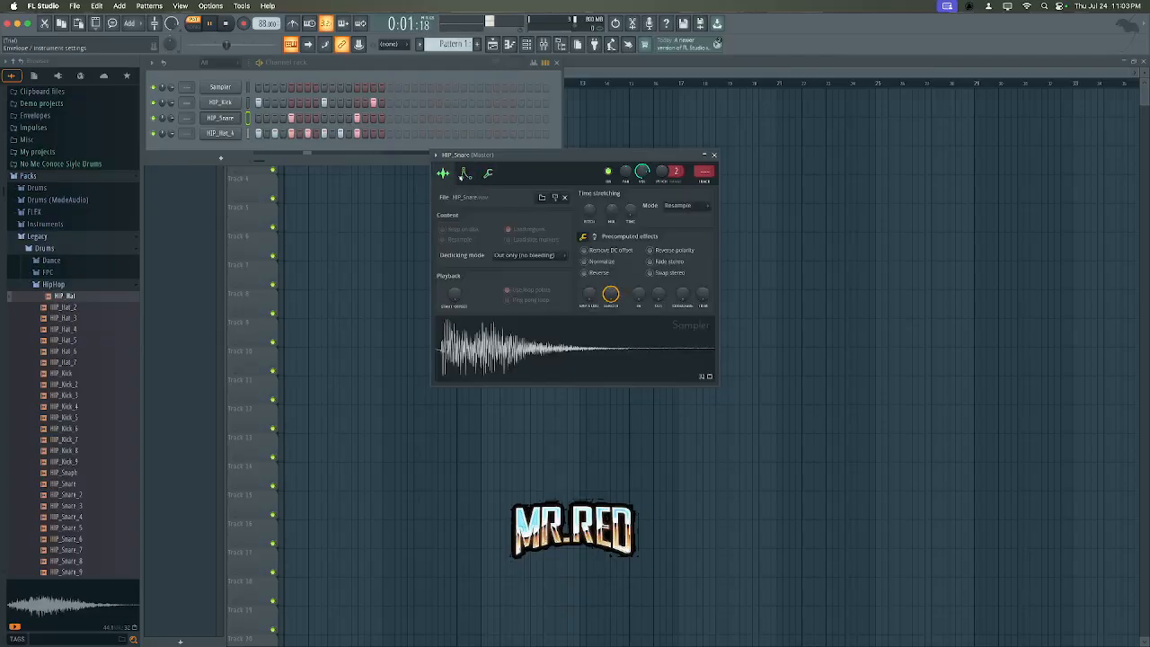
left_click(465, 174)
left_click(488, 174)
left_click(464, 173)
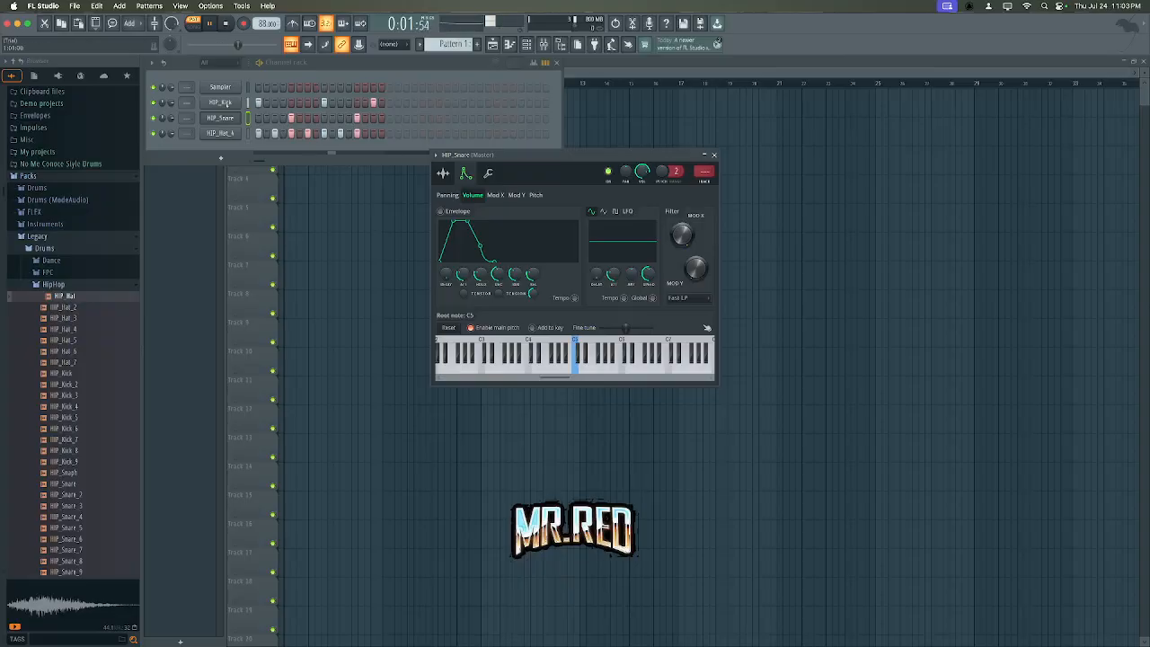
- Solo the snare channel and try out its filter's Mod X knob during playback
right_click(154, 118)
left_click(170, 130)
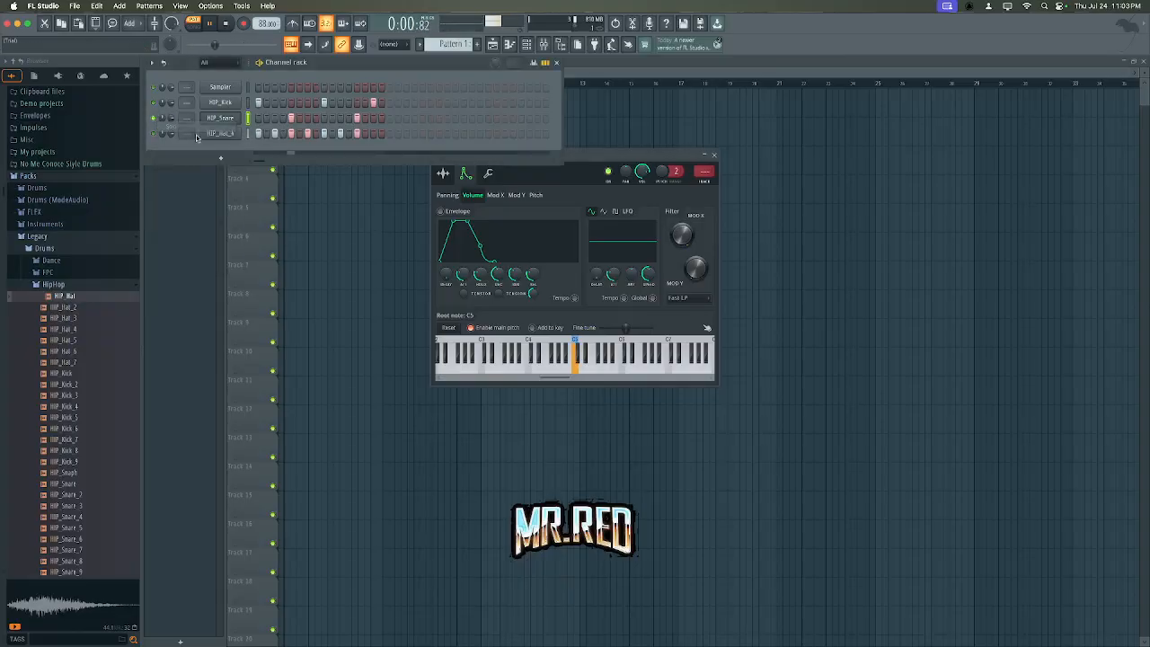
left_click_drag(682, 235, 683, 282)
left_click_drag(684, 236, 685, 187)
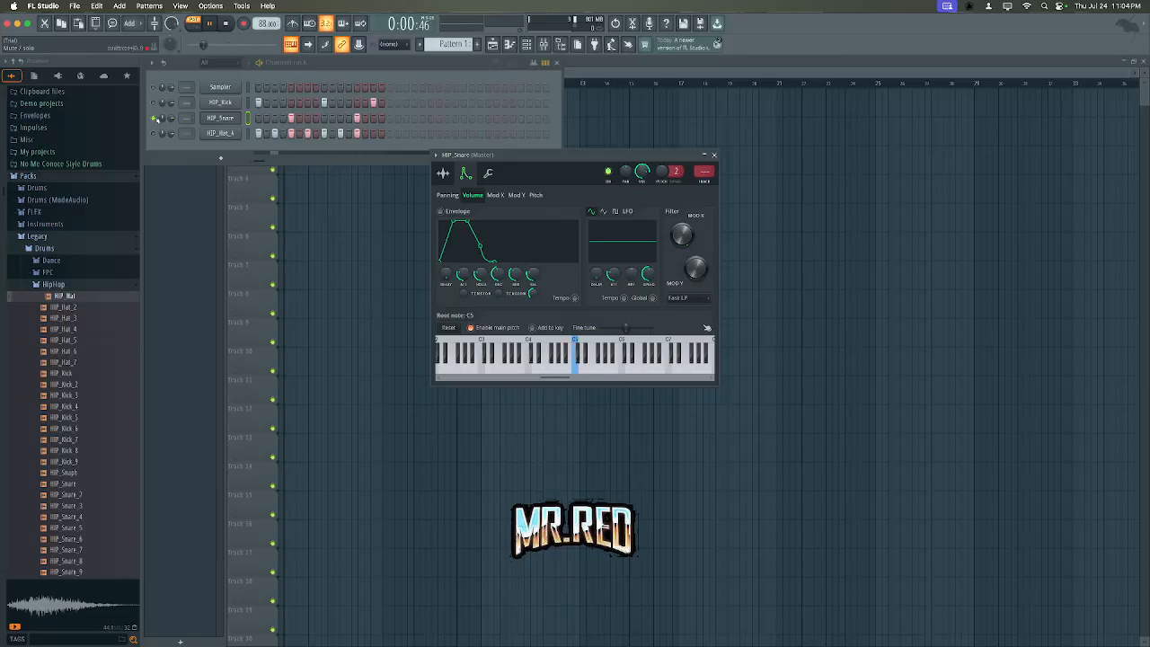
- Turn off solo on the snare channel so all channels play again
left_click(155, 118)
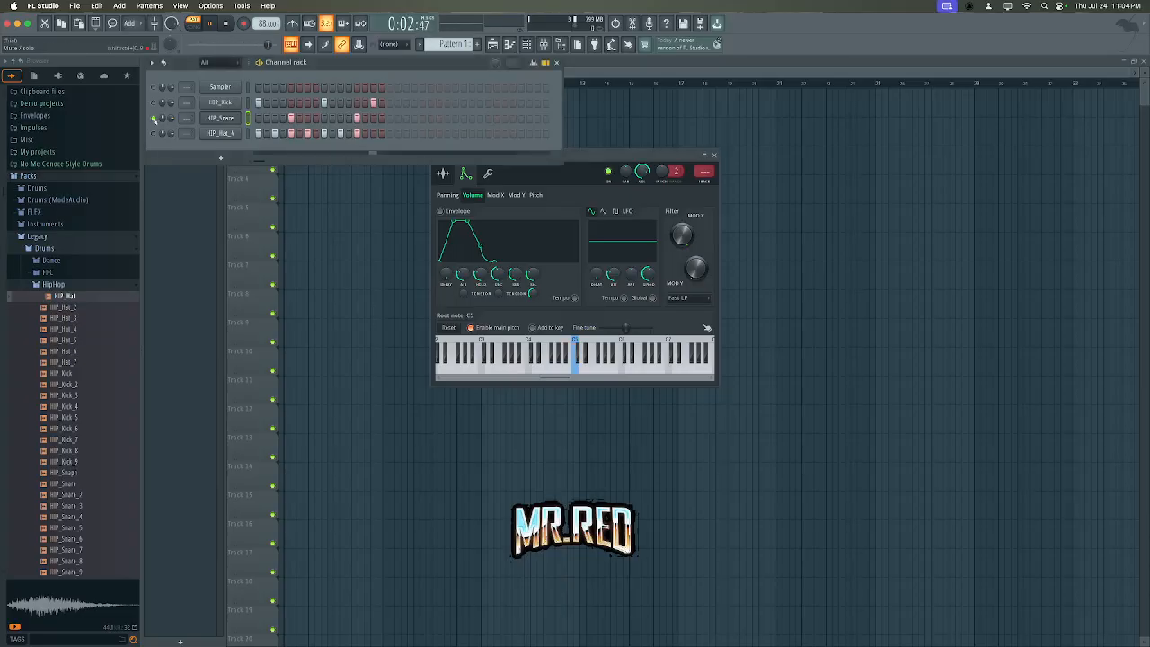
right_click(155, 118)
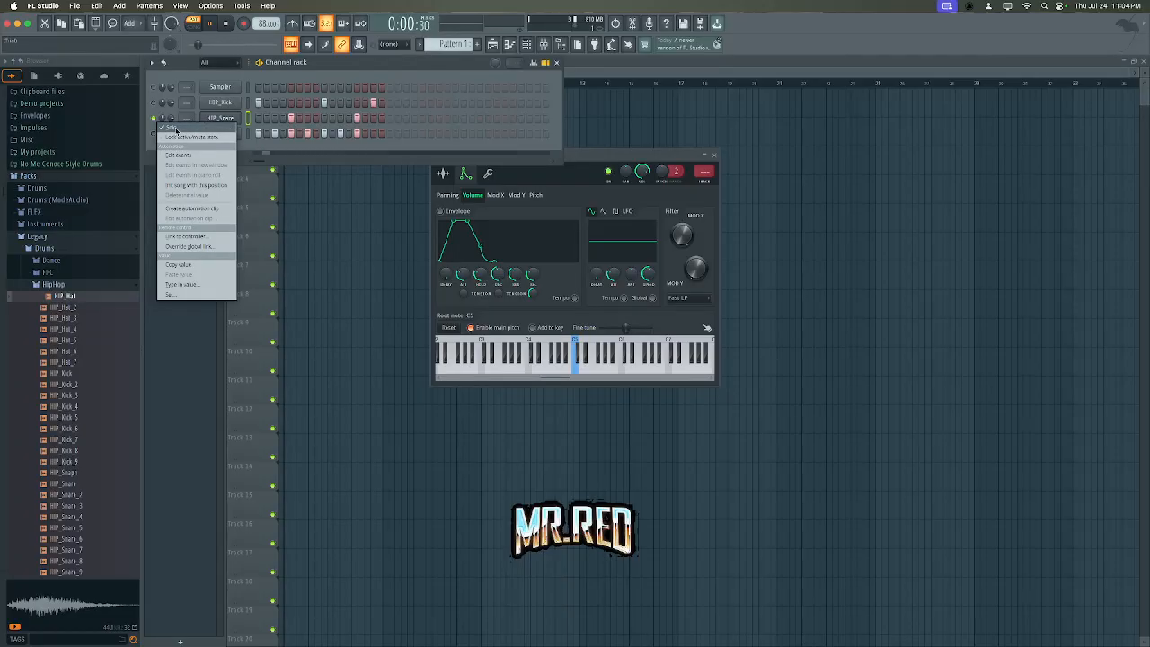
left_click(176, 129)
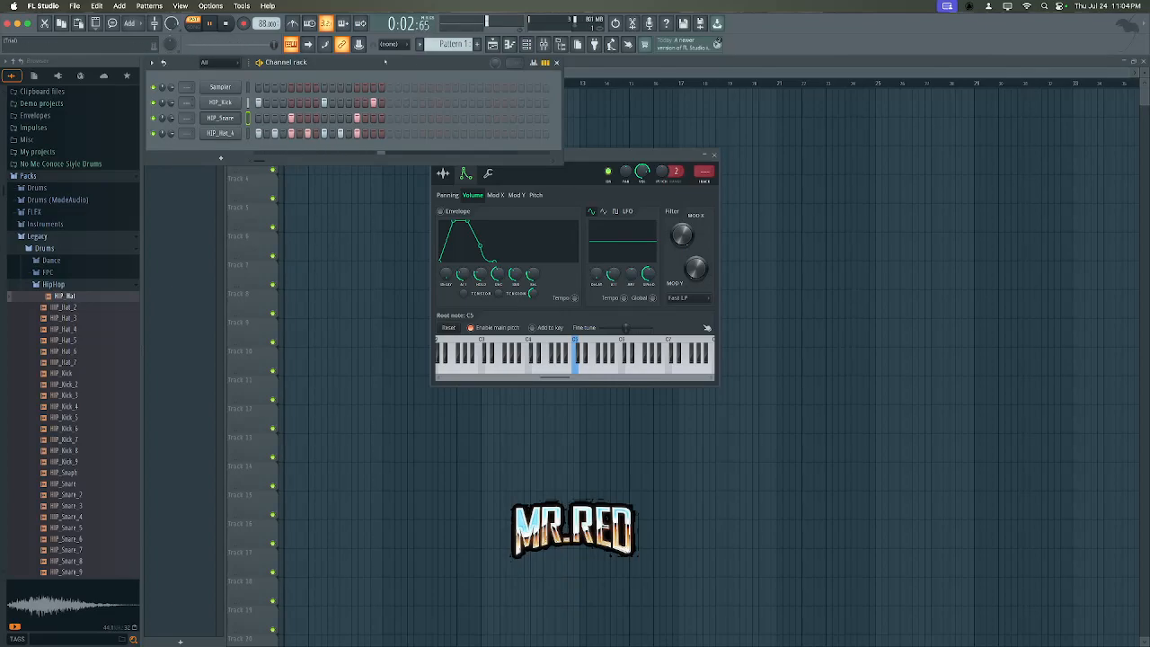
- Close the snare channel settings and stop the pattern playback
left_click(715, 155)
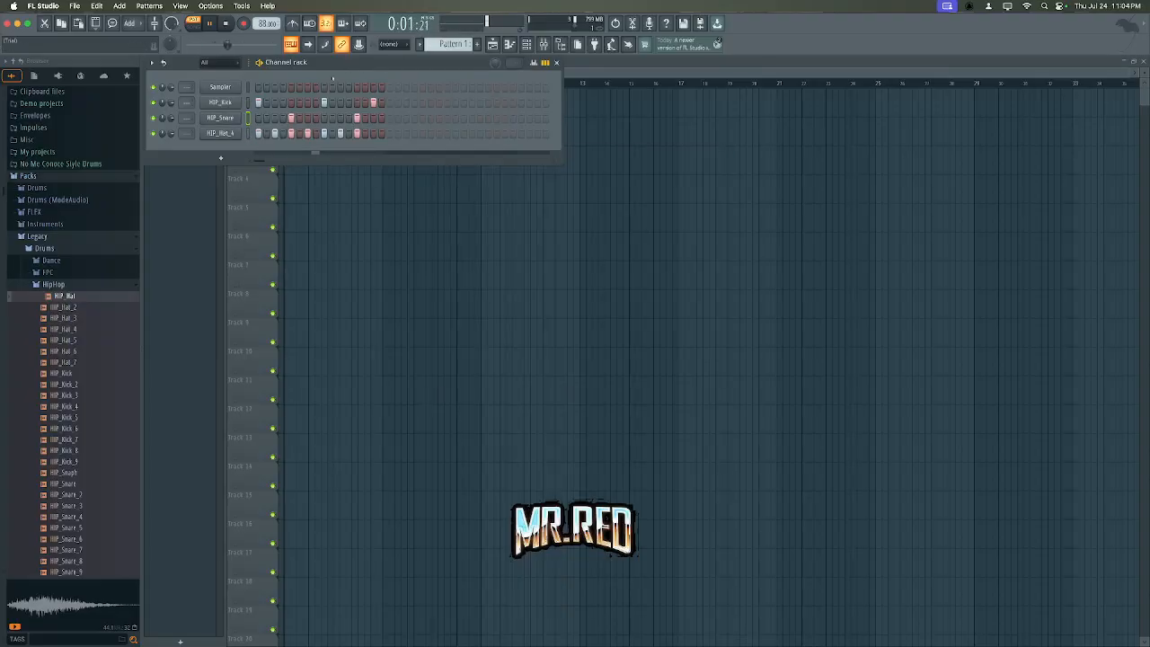
key("space")
key("space")
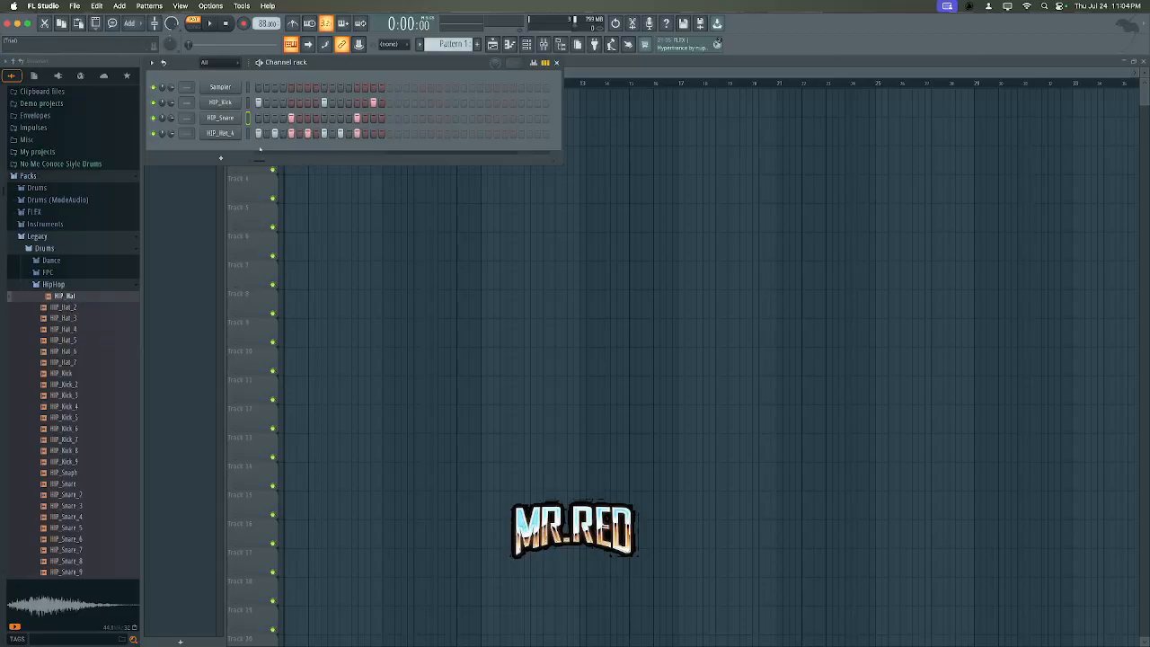
- Collapse the HipHop drum folder and expand the Instruments folder of the Legacy pack
left_click(64, 285)
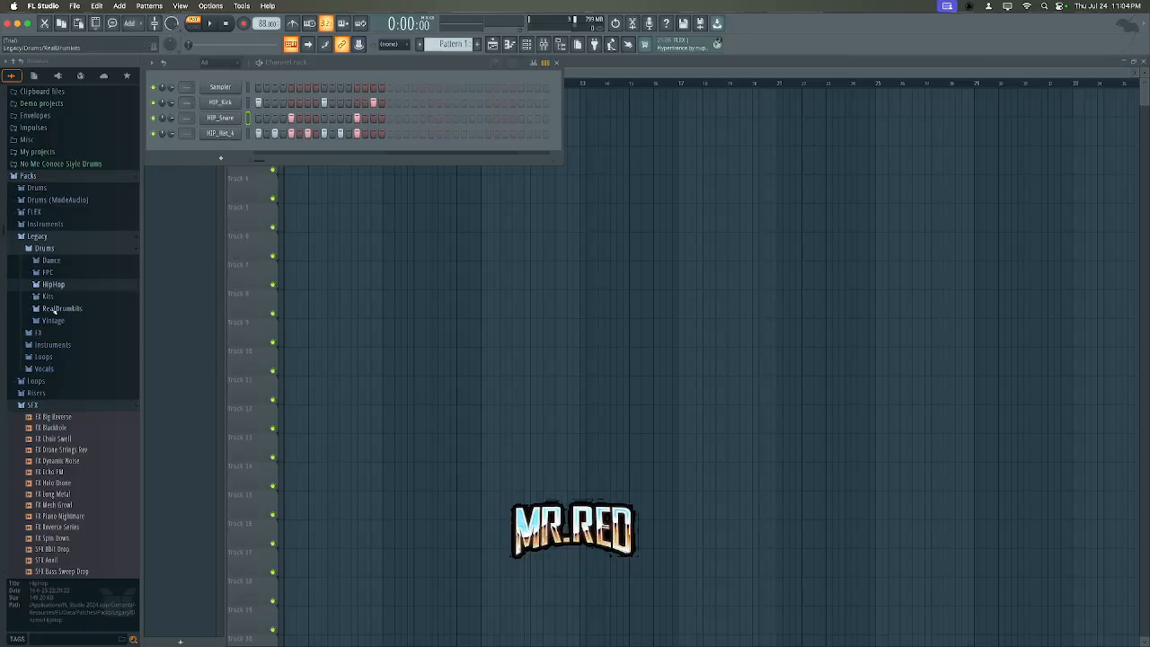
left_click(54, 309)
left_click(59, 128)
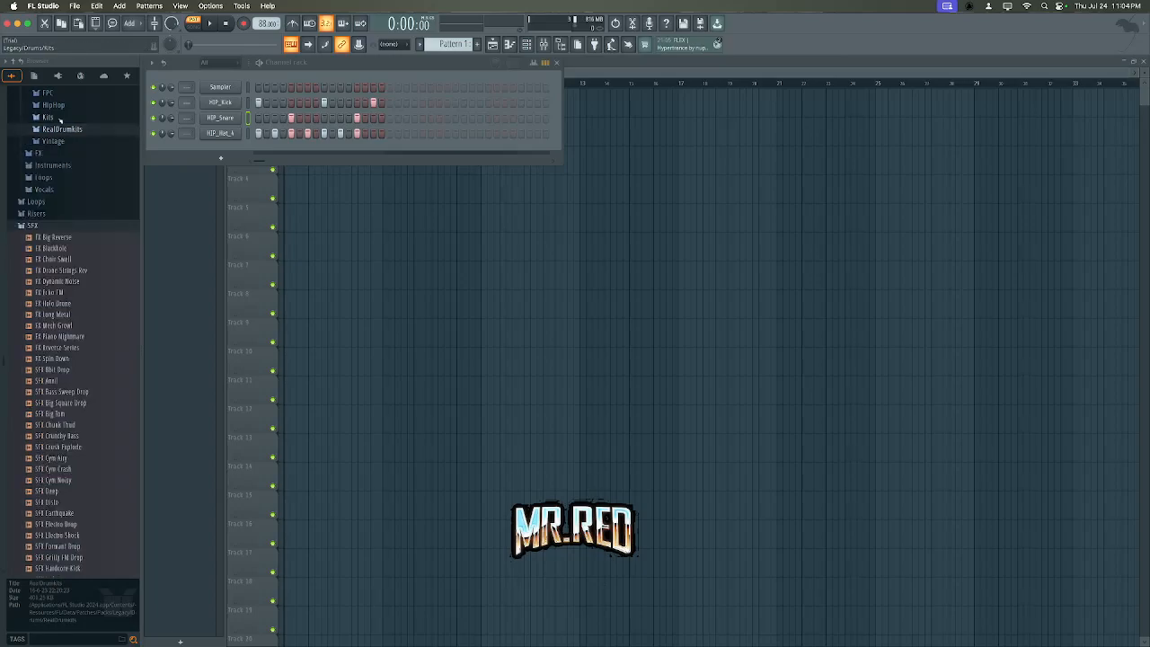
left_click(56, 166)
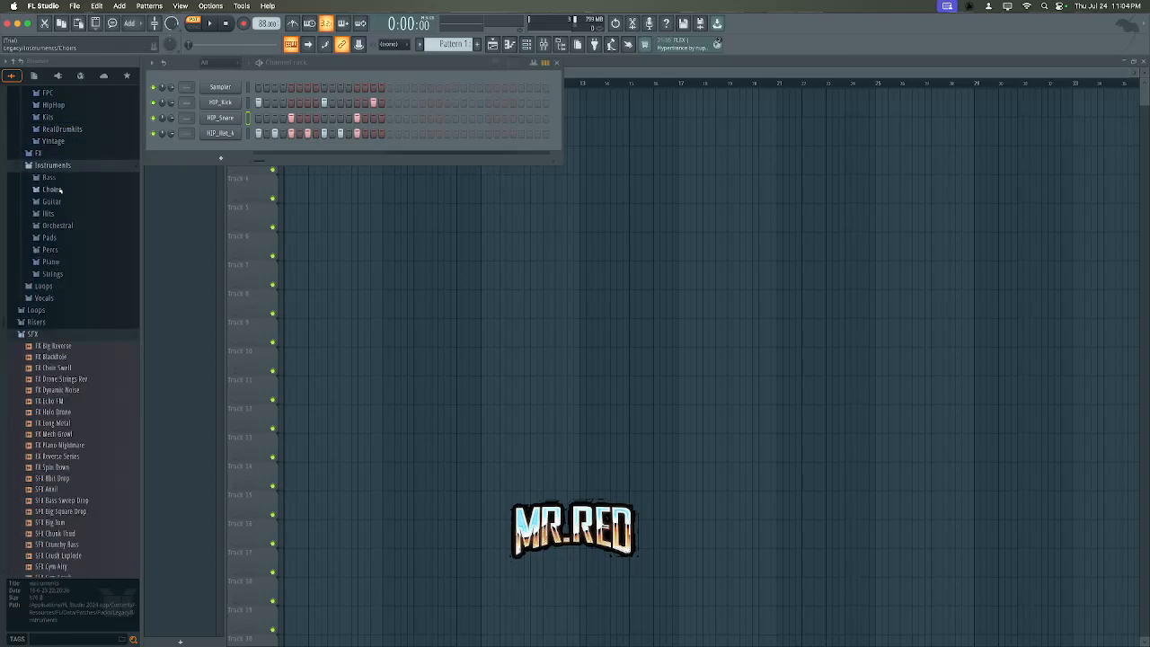
scroll(60, 190, "up", 3)
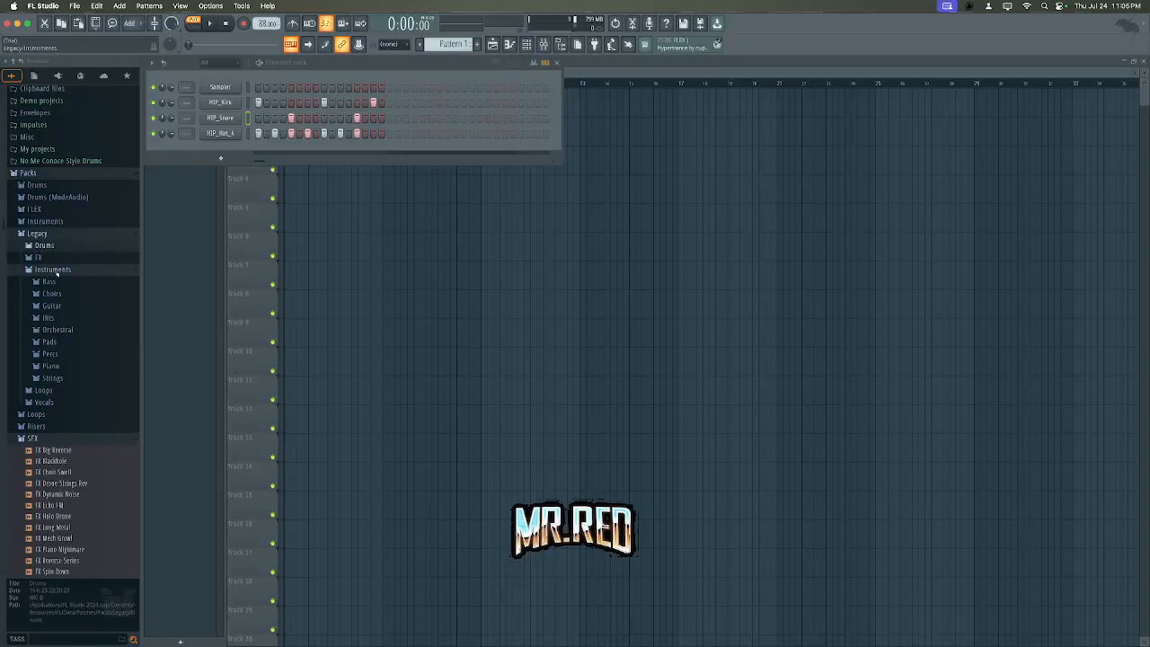
left_click(38, 233)
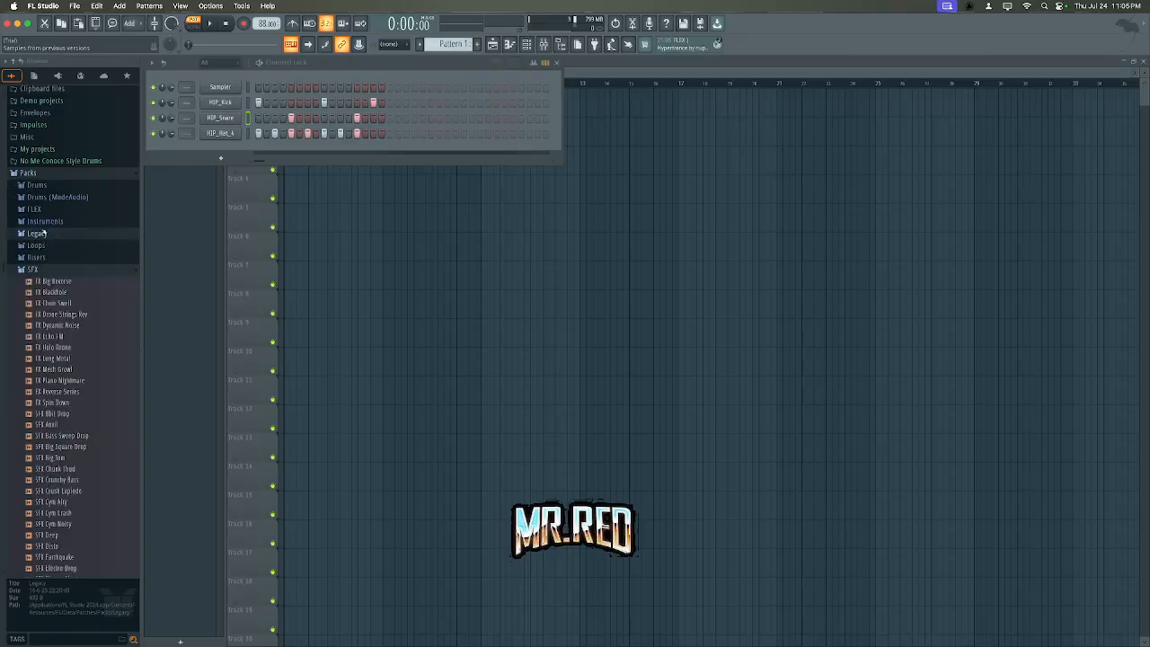
left_click(38, 233)
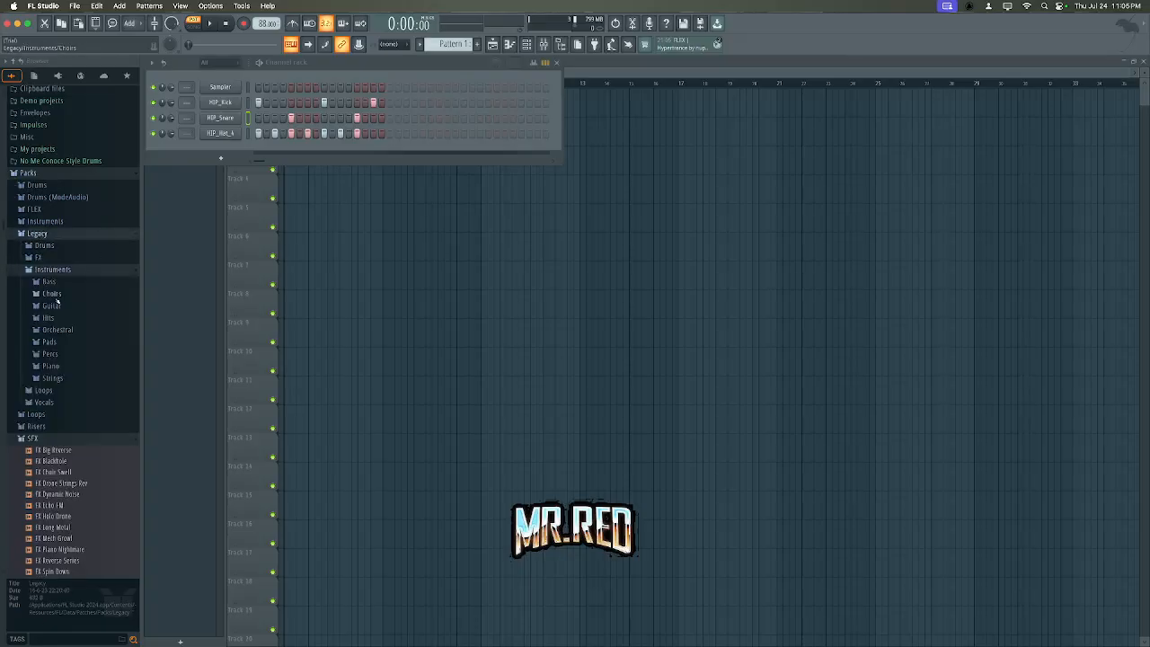
- Expand Legacy's Guitar instrument folders and look into the Electric Guitar 01 samples
left_click(51, 306)
left_click(72, 330)
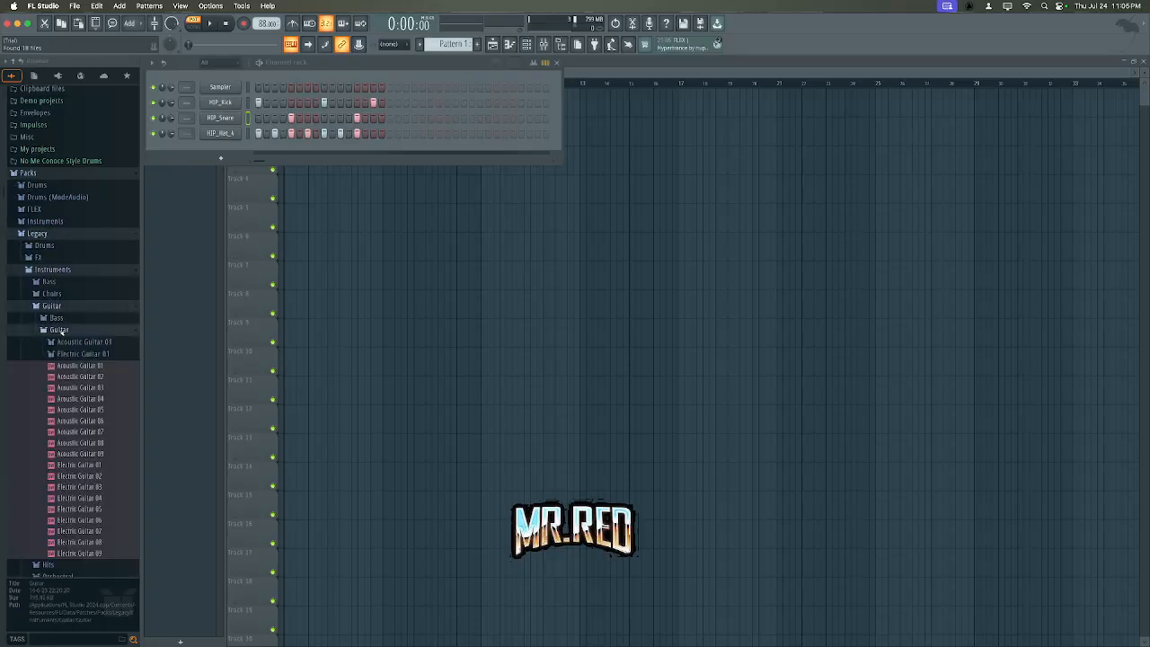
left_click(76, 353)
scroll(87, 188, "up", 5)
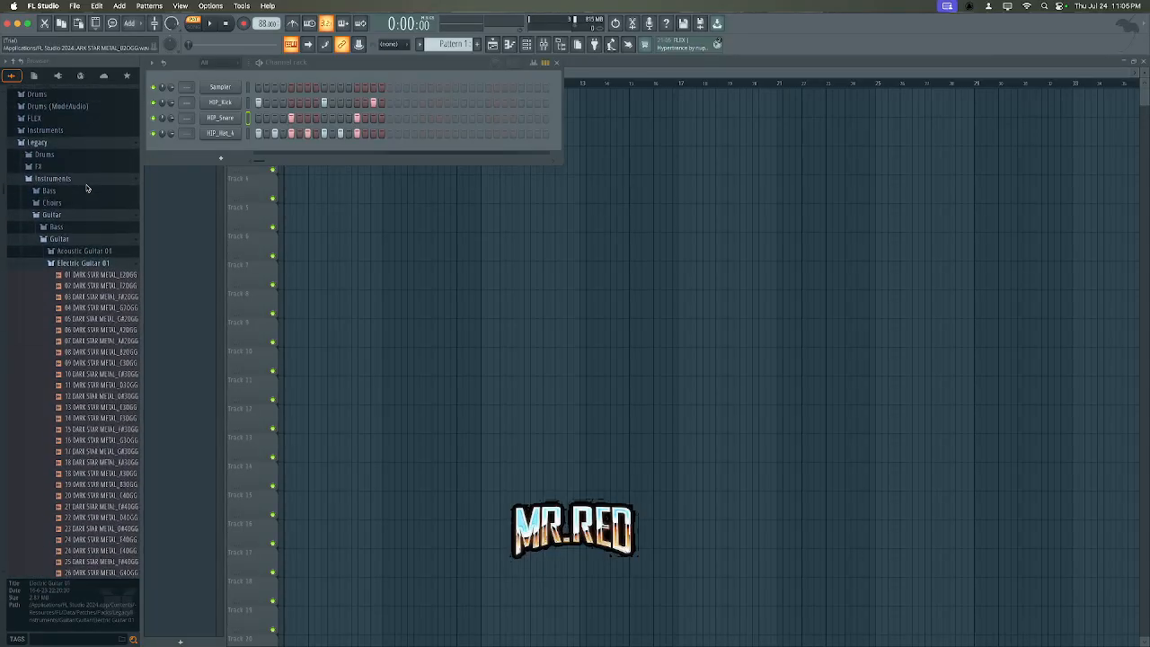
scroll(87, 187, "up", 1)
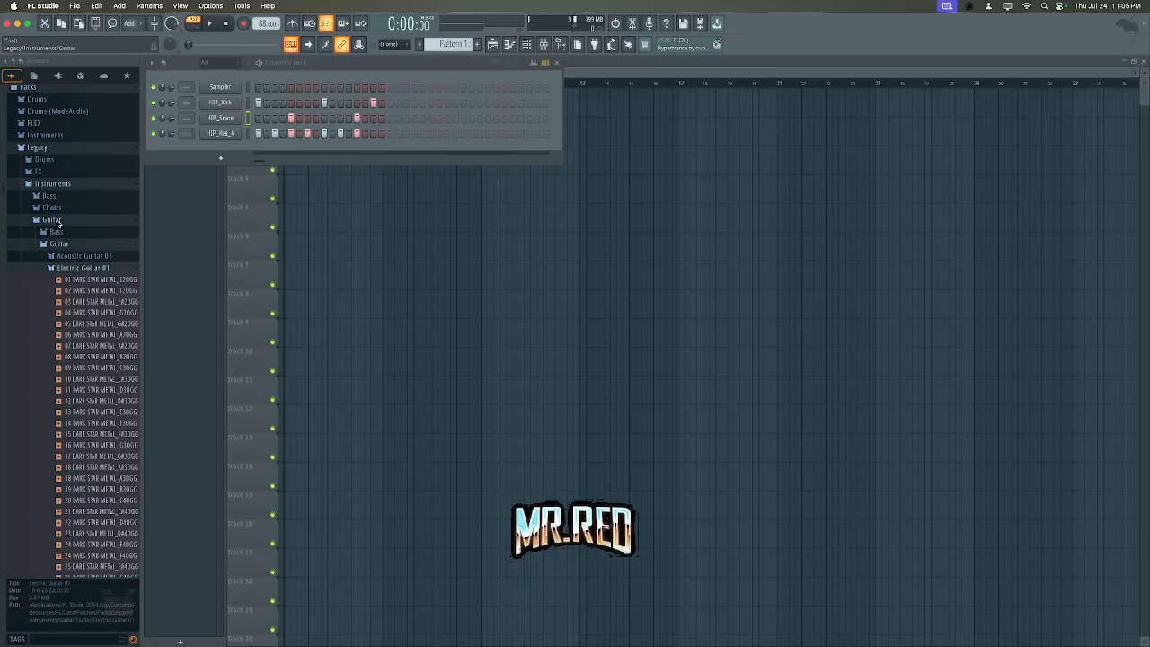
- Close the Electric Guitar 01 folder and open the Acoustic Guitar 01 sample folder
left_click(59, 244)
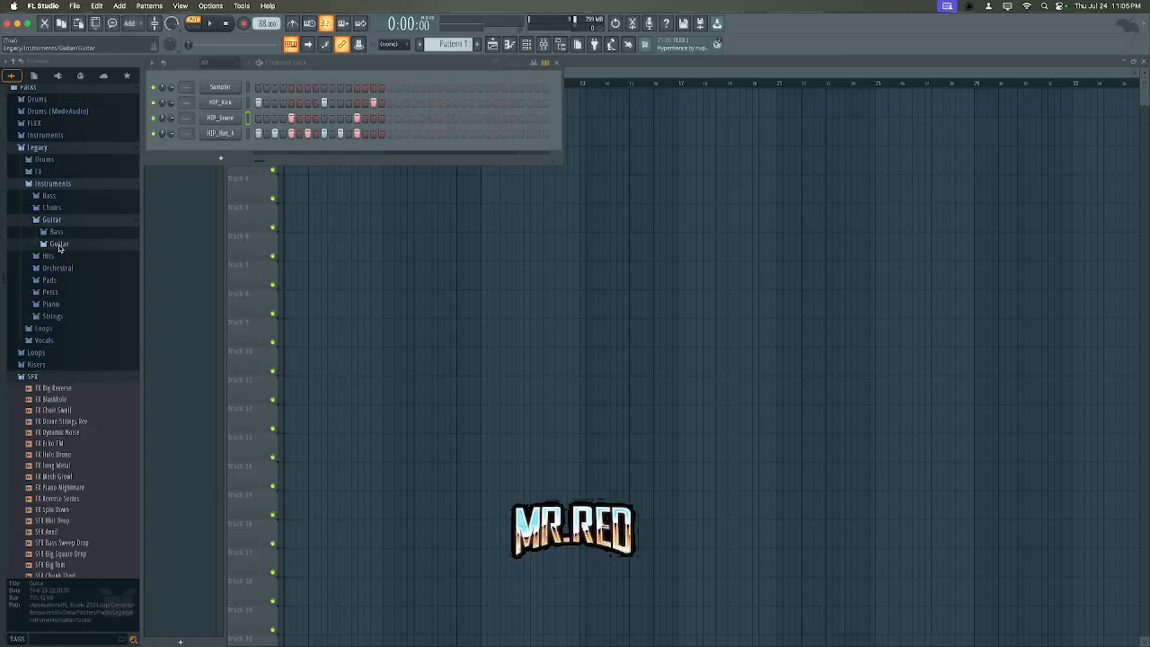
left_click(59, 244)
scroll(95, 196, "up", 3)
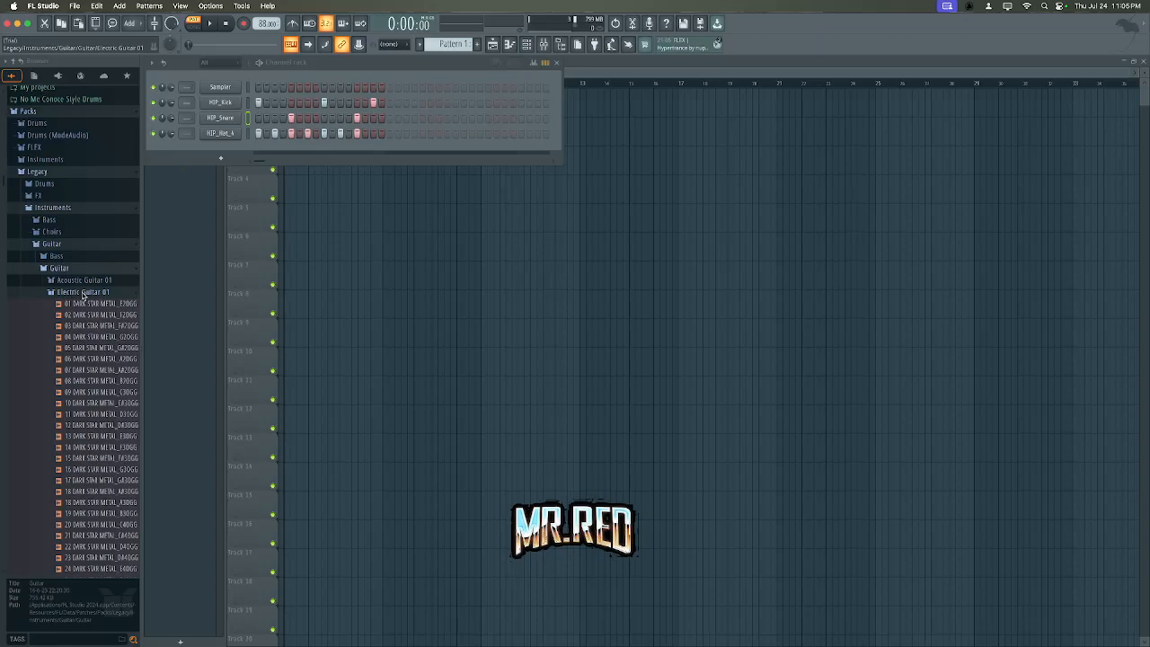
left_click(84, 293)
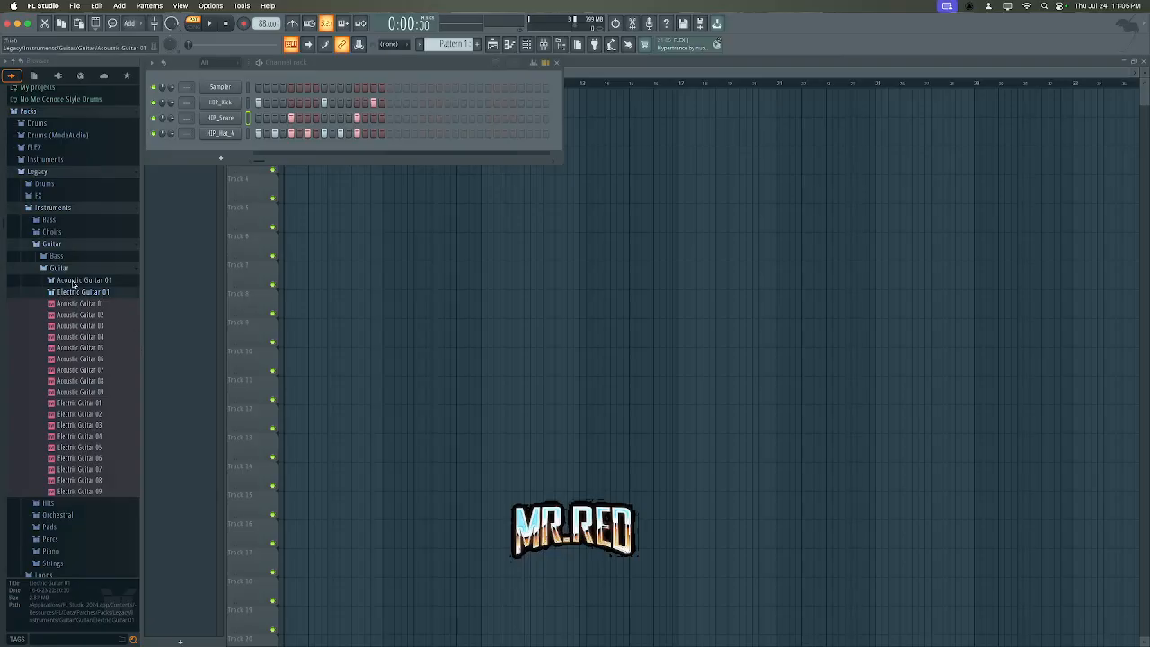
left_click(73, 285)
- Audition the first several samples in the Acoustic Guitar 01 folder, starting with ACOUSTICG 1_A#2
left_click(85, 174)
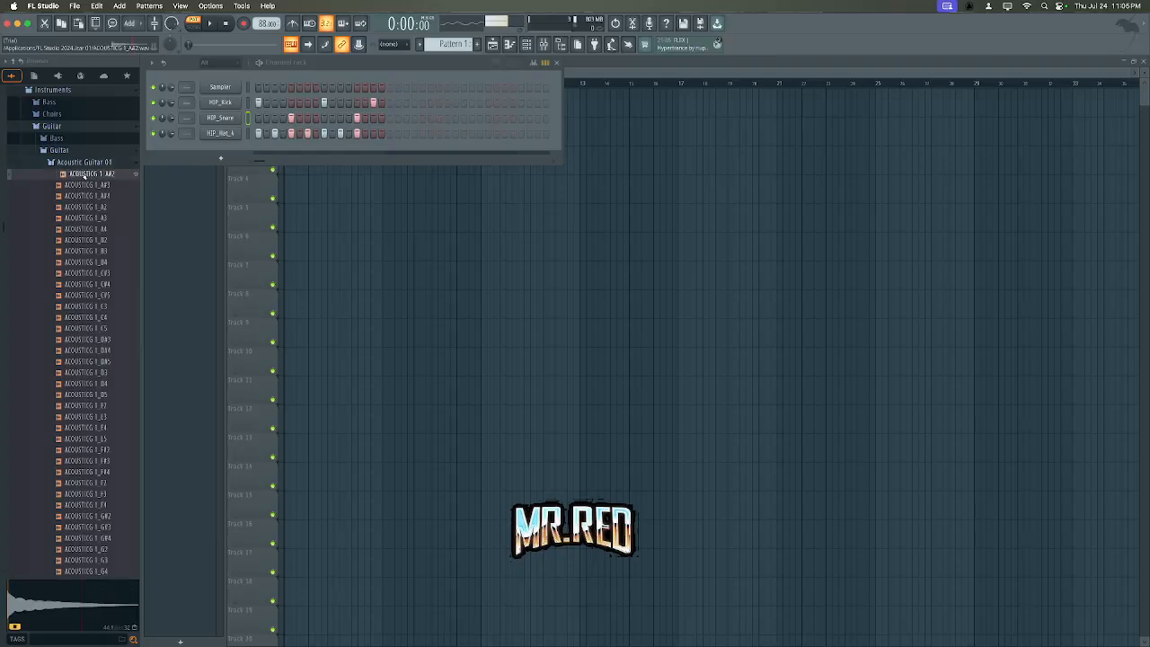
key("Down")
key("Down")
key("Down")
key("Down")
key("Down")
- Preview the ACOUSTICG 1_C3 sample and add it as a new channel below the hi-hat
left_click(83, 163)
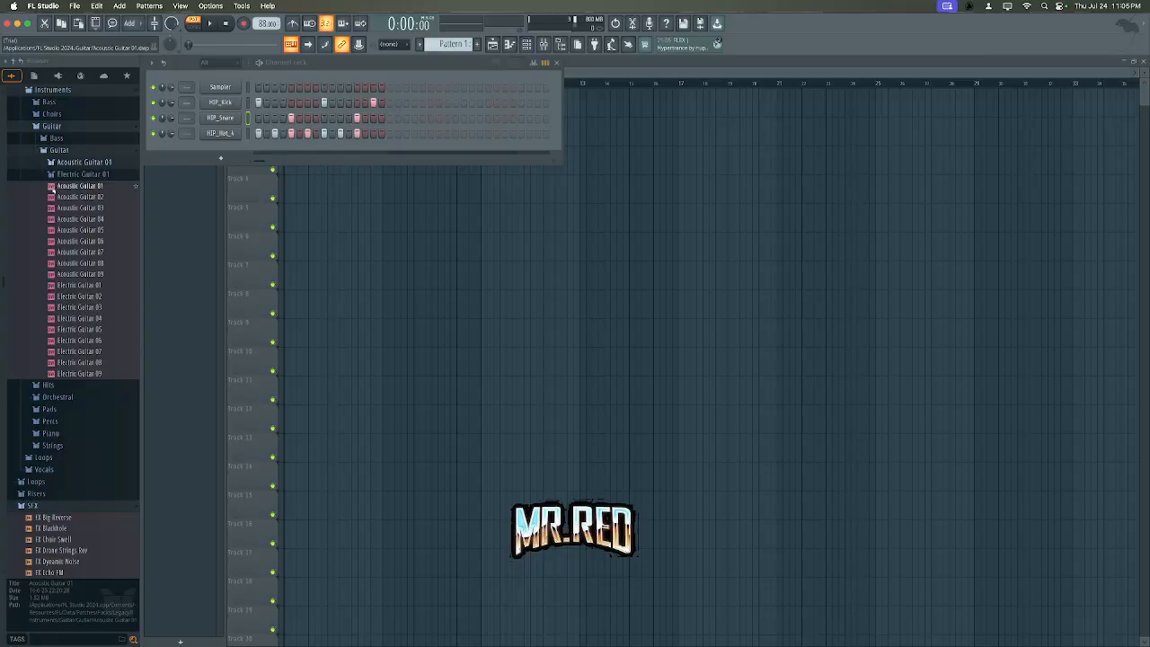
left_click(83, 163)
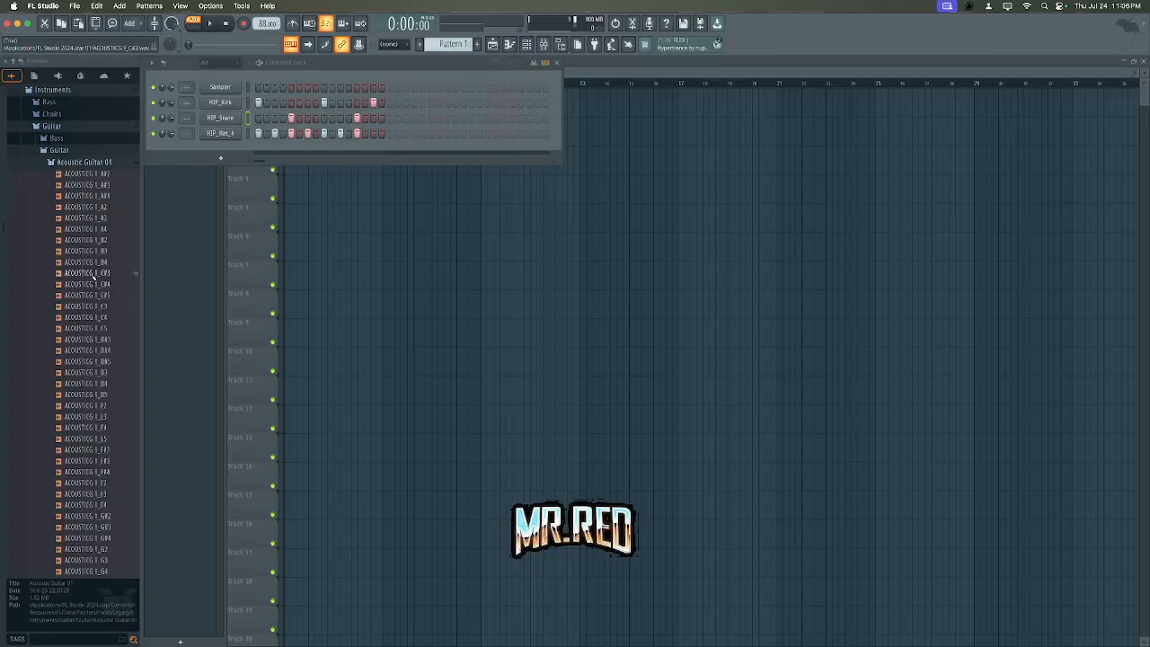
left_click(85, 307)
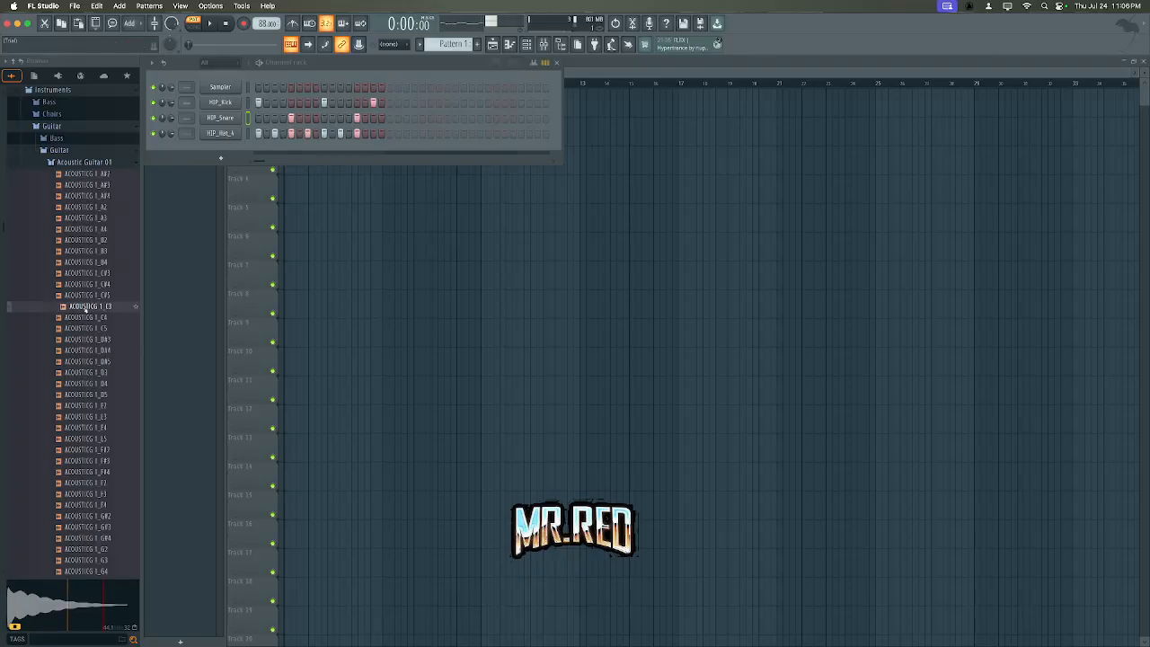
left_click_drag(85, 308, 230, 148)
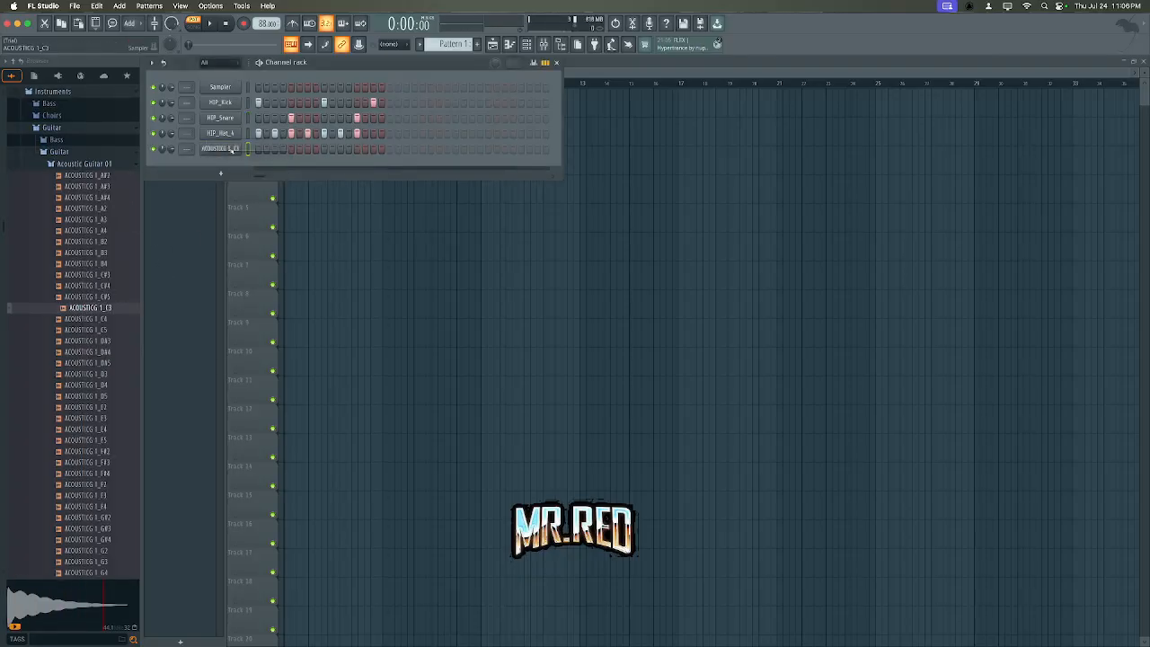
- Open the piano roll for the ACOUSTICG 1_C3 channel and bring the C5 octave into view
left_click(221, 149)
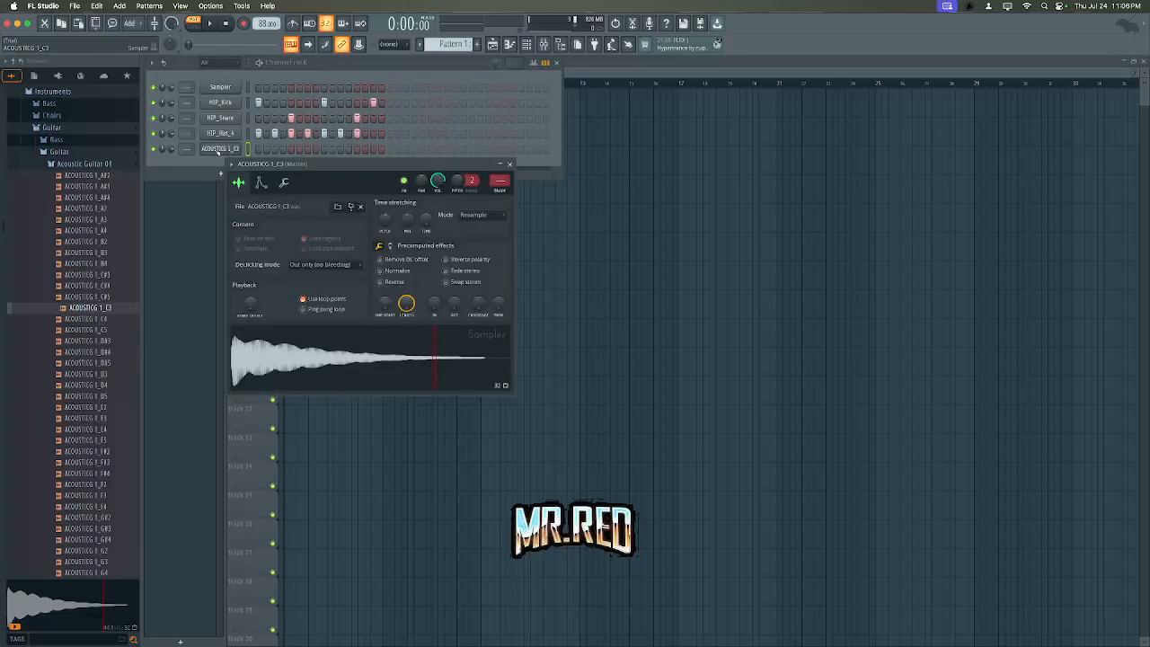
right_click(217, 151)
left_click(269, 153)
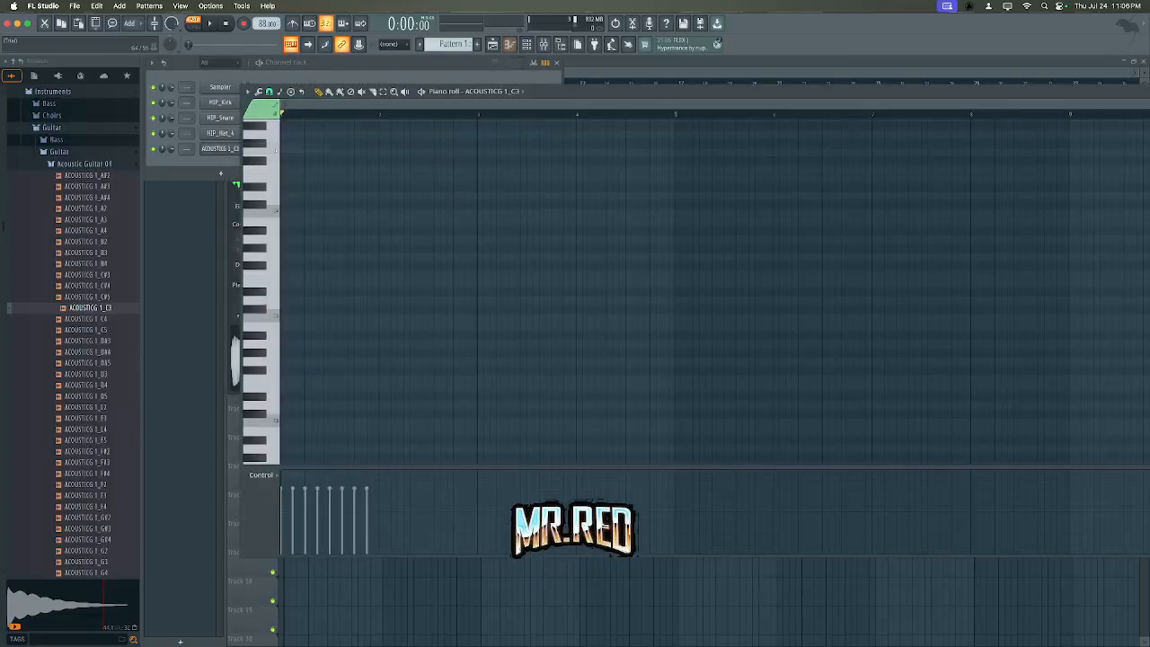
left_click_drag(274, 332, 274, 238)
scroll(279, 307, "up", 3)
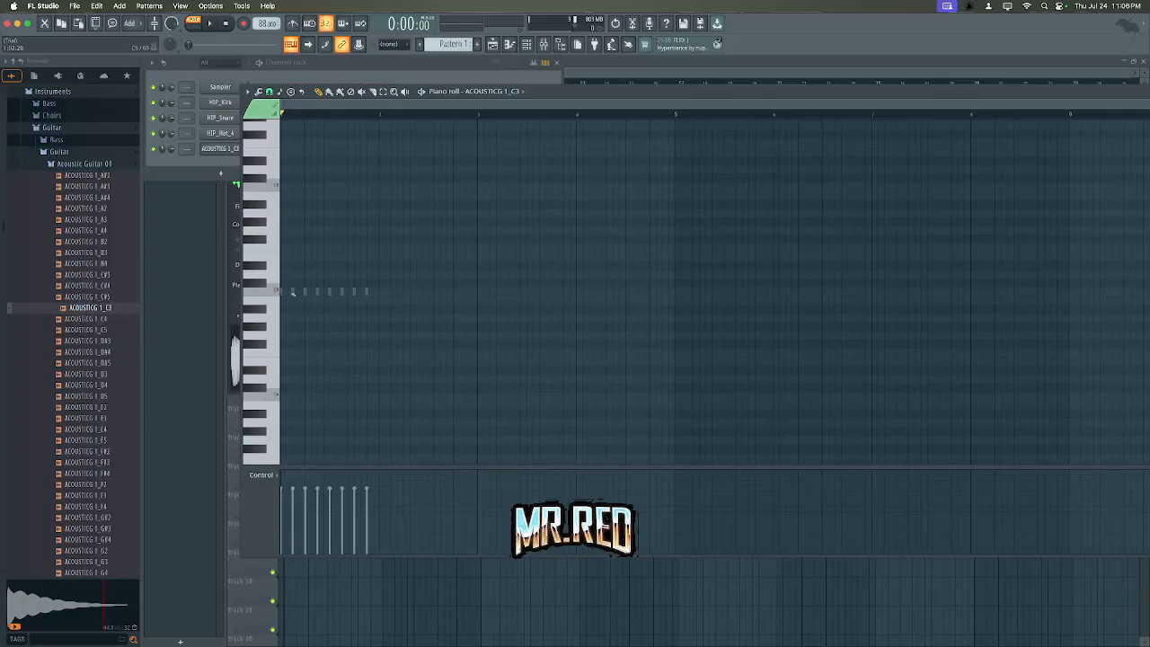
- Place the notes C5, D5, E5 and D5 on the four beats of bar 1 and play the pattern
left_click(293, 292)
left_click(308, 274)
left_click(332, 257)
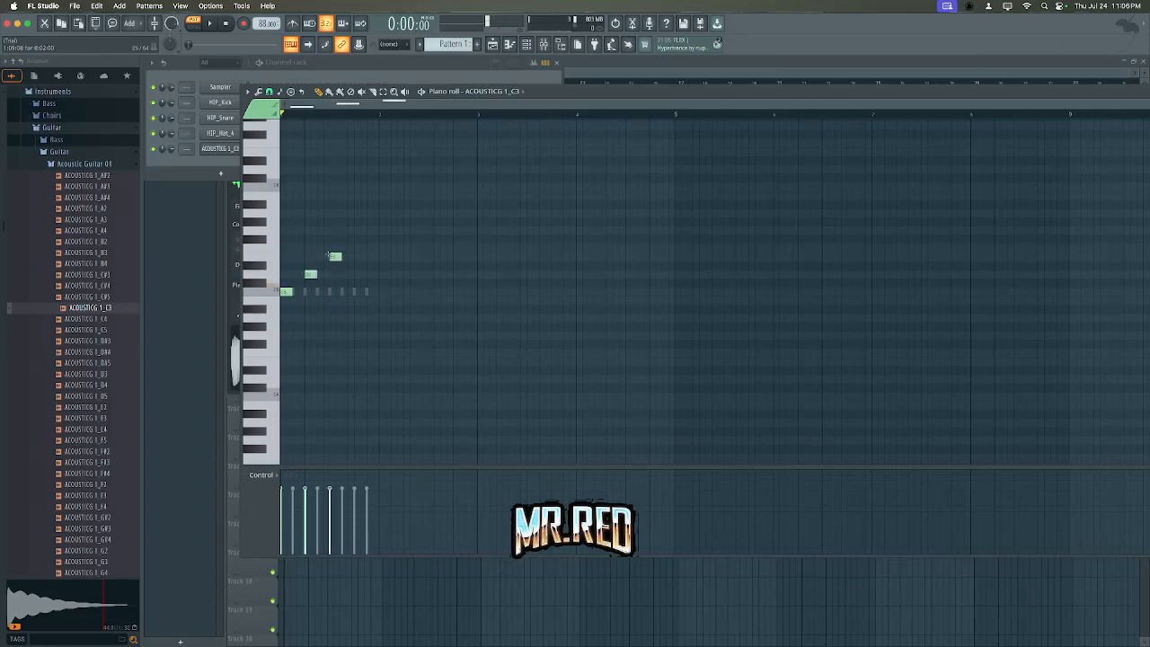
left_click(358, 274)
key("space")
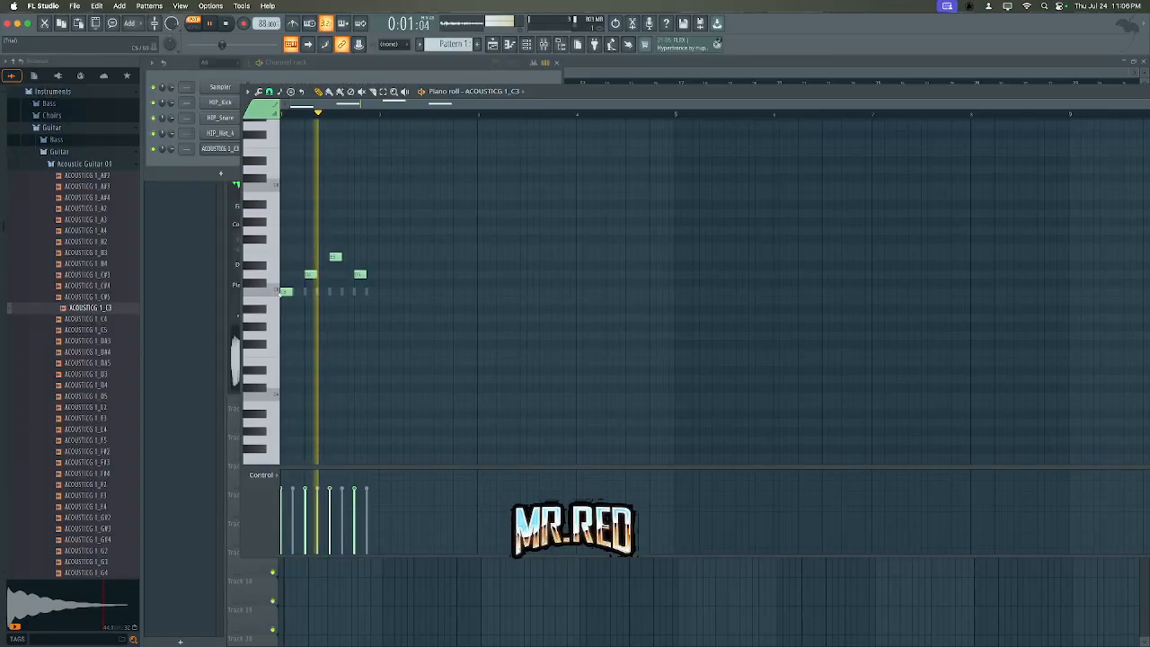
key("space")
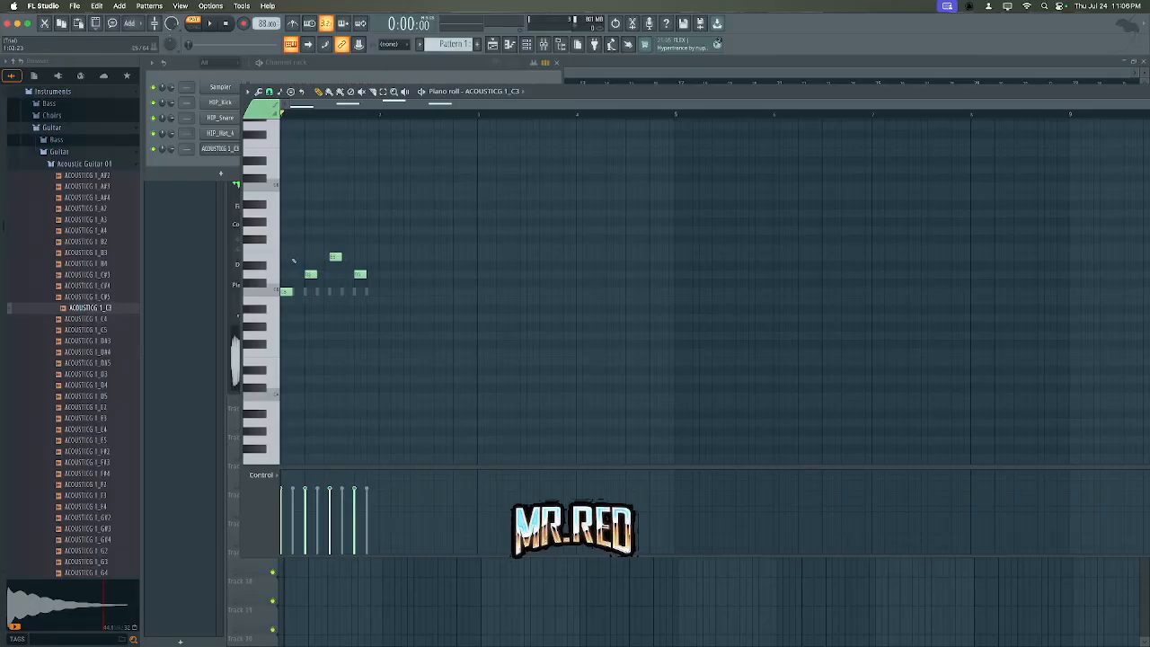
- Fill the off-beats of bar 1 with the notes E5, E5, D5 and E5, and play the melody
left_click(291, 257)
left_click(318, 257)
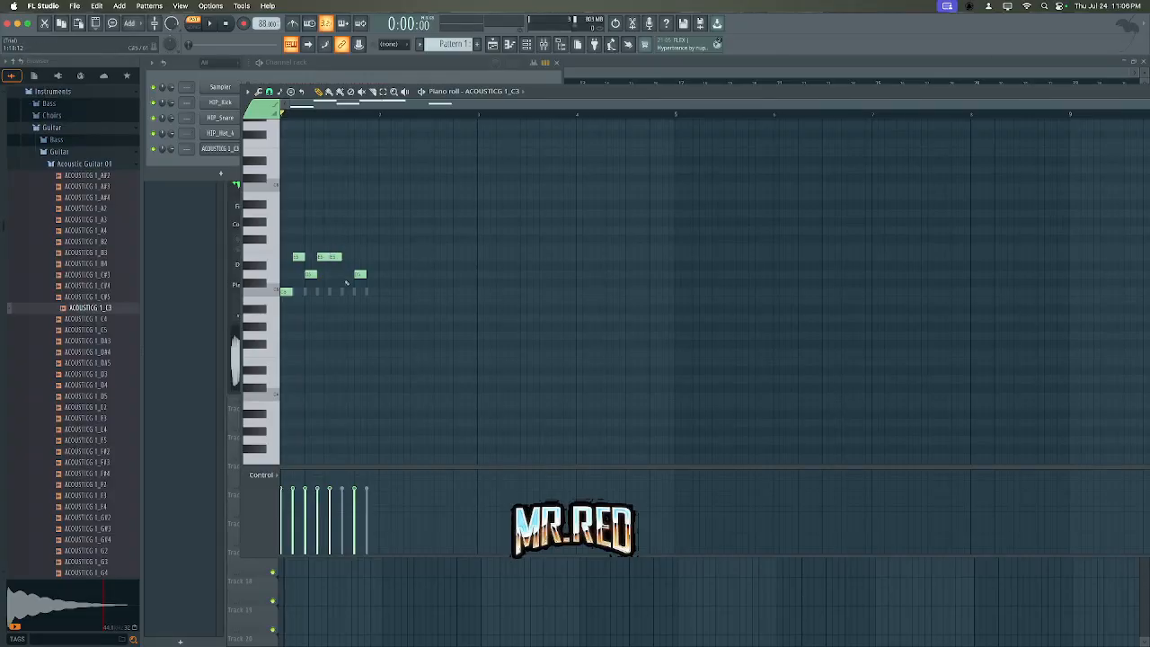
left_click(344, 276)
left_click(368, 258)
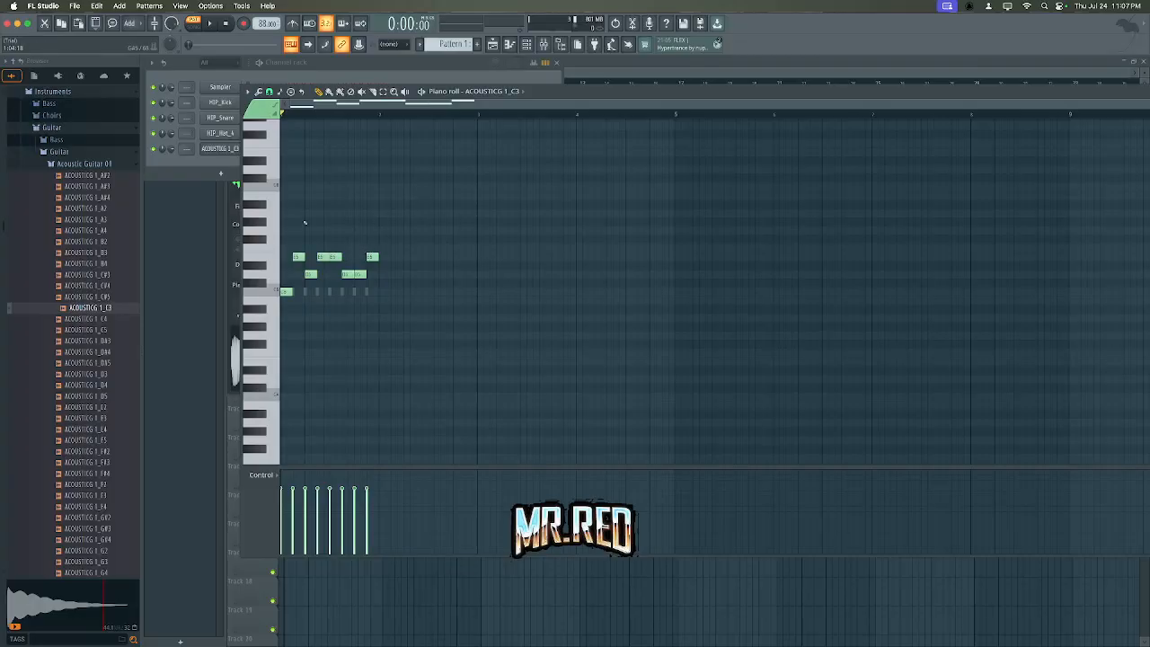
key("space")
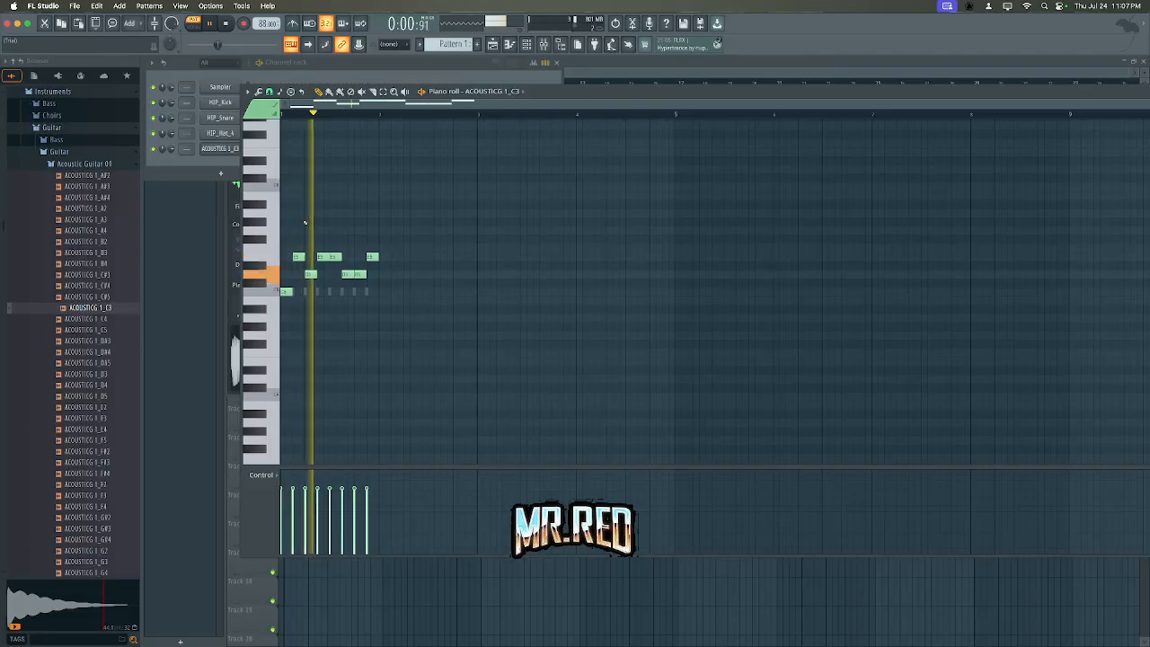
key("space")
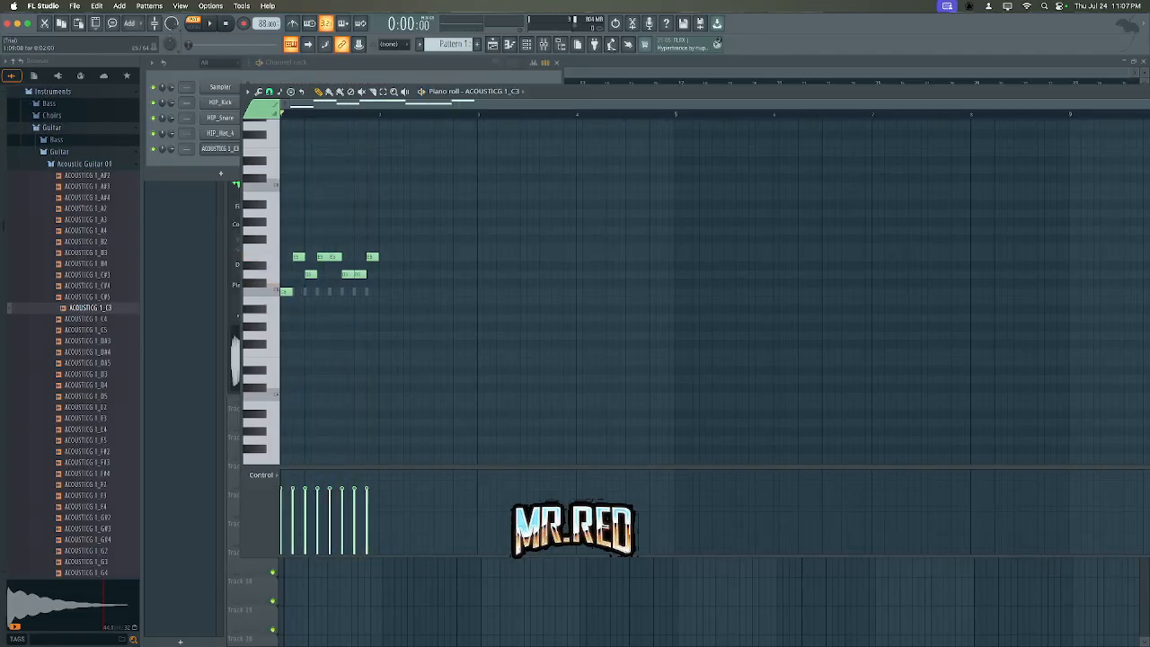
- Move the beat-two note to A4, the beat-three note to F5 and the off-beat after it to E5, and play the result
left_click(334, 266)
mouse_move(332, 266)
left_mouse_down()
mouse_move(347, 274)
mouse_move(346, 258)
left_mouse_up()
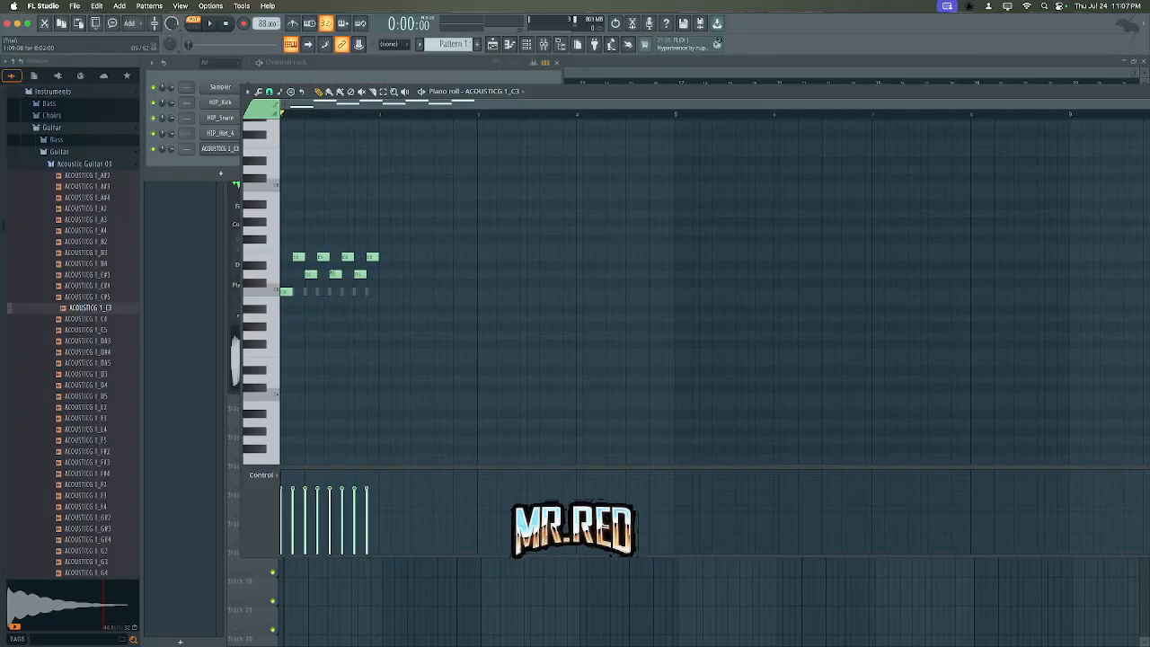
left_click_drag(334, 274, 334, 246)
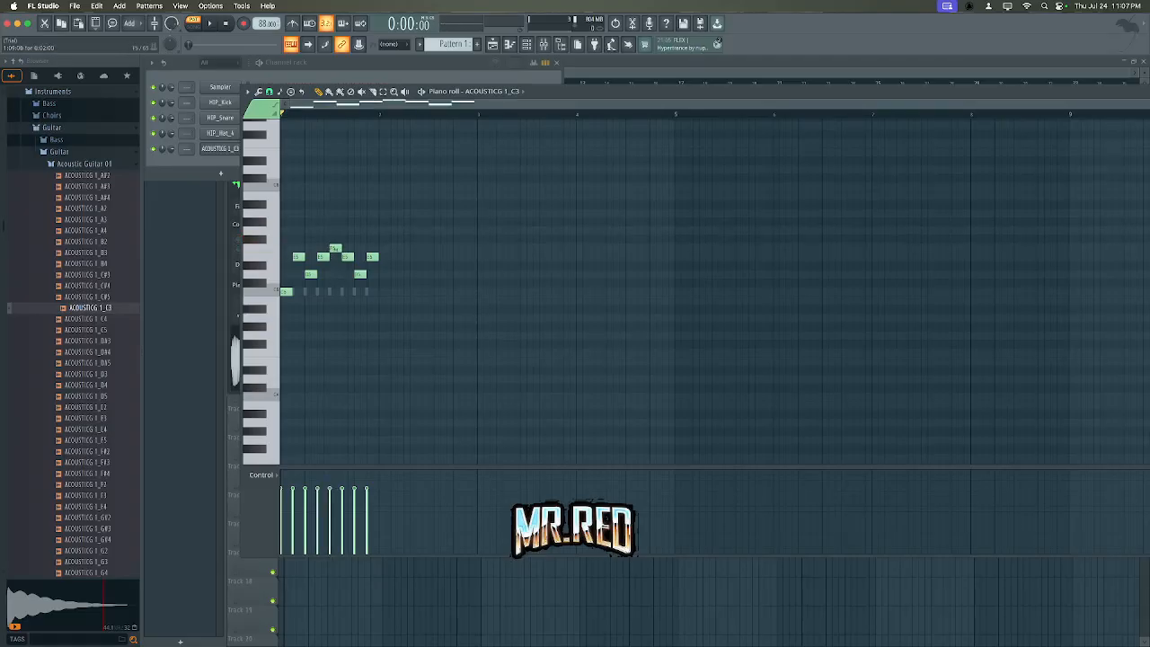
left_click_drag(310, 274, 309, 318)
key("space")
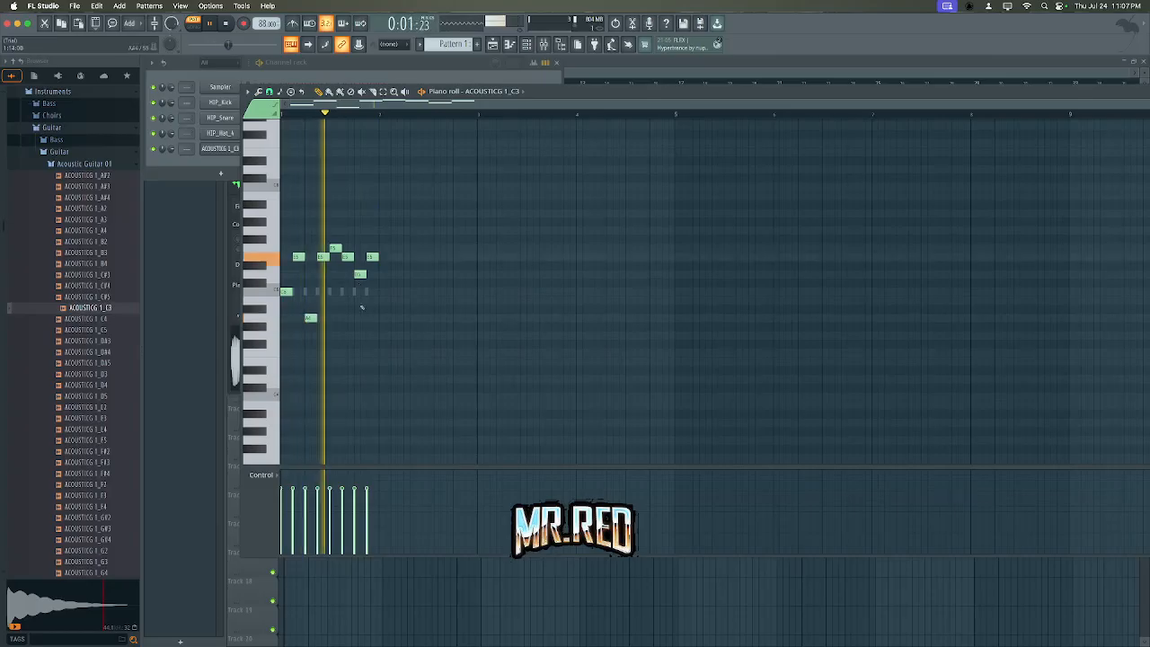
key("space")
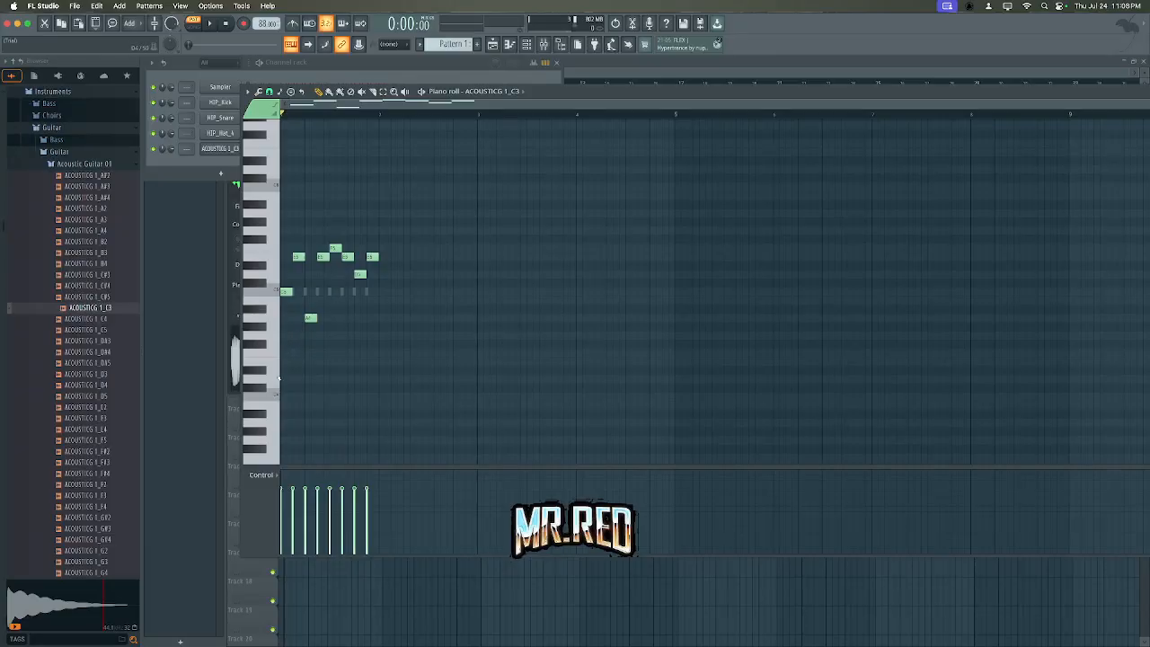
- Add a low A2 note at the start of bar 1 under the melody and play the pattern
scroll(282, 382, "down", 4)
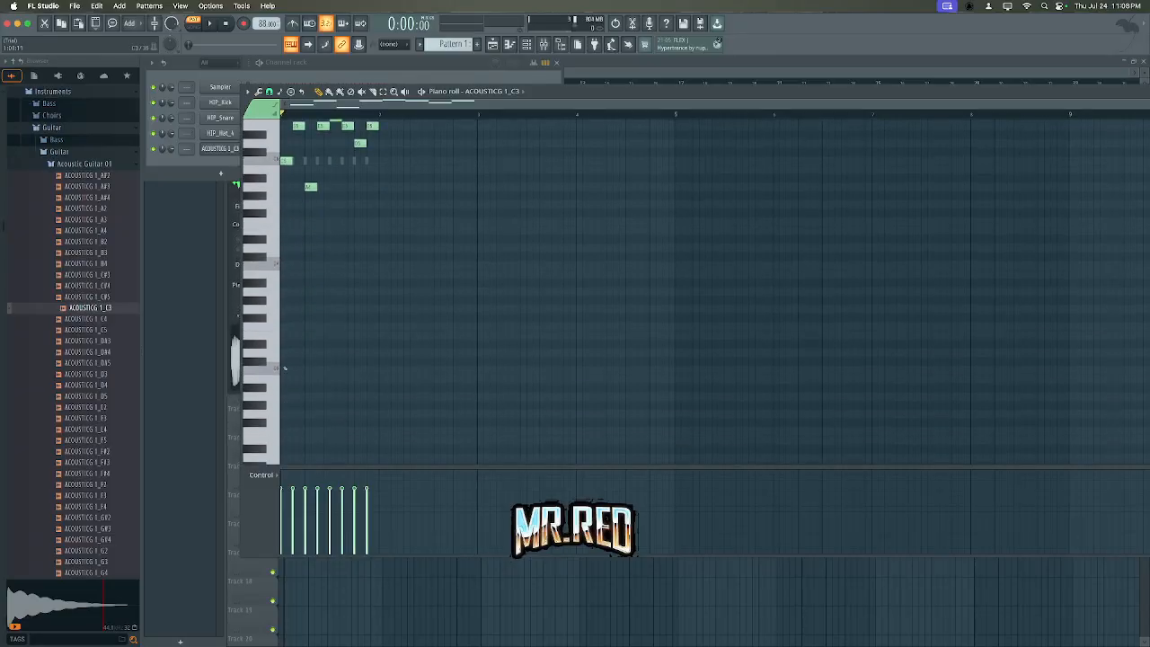
left_click(288, 371)
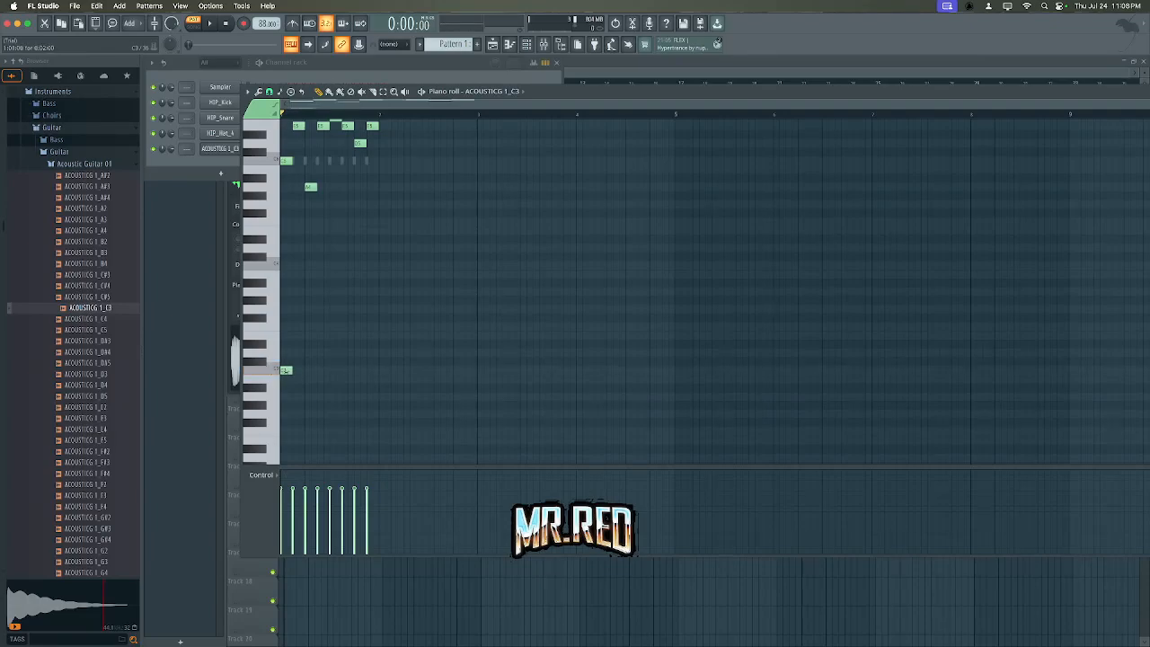
left_click_drag(285, 370, 286, 396)
key("space")
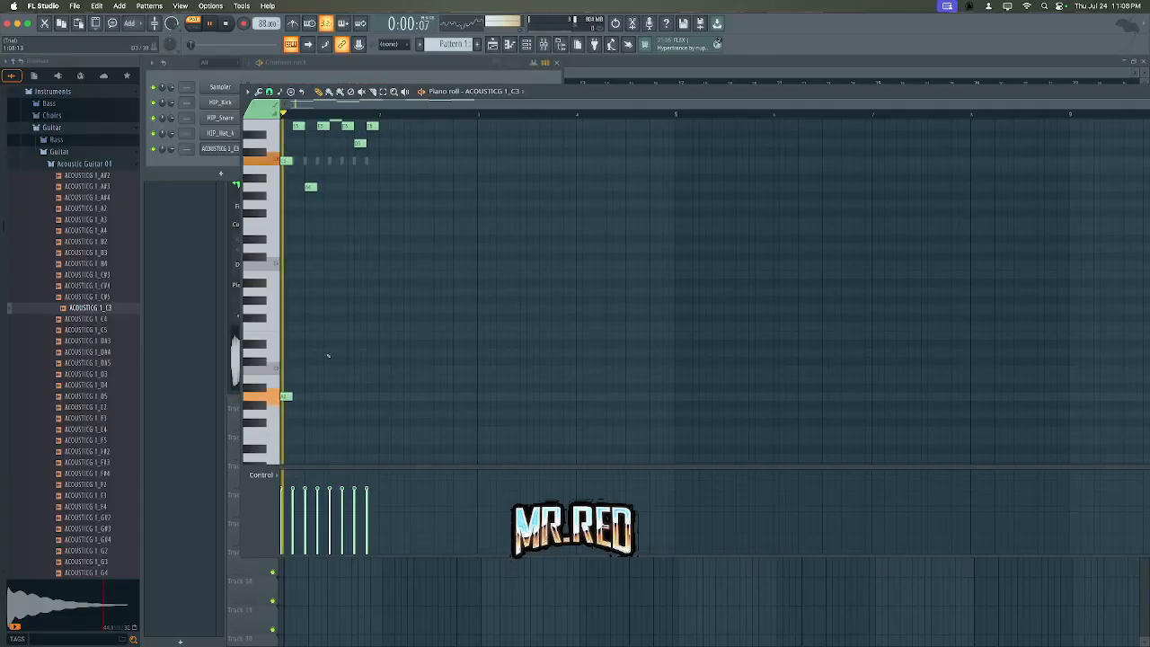
key("space")
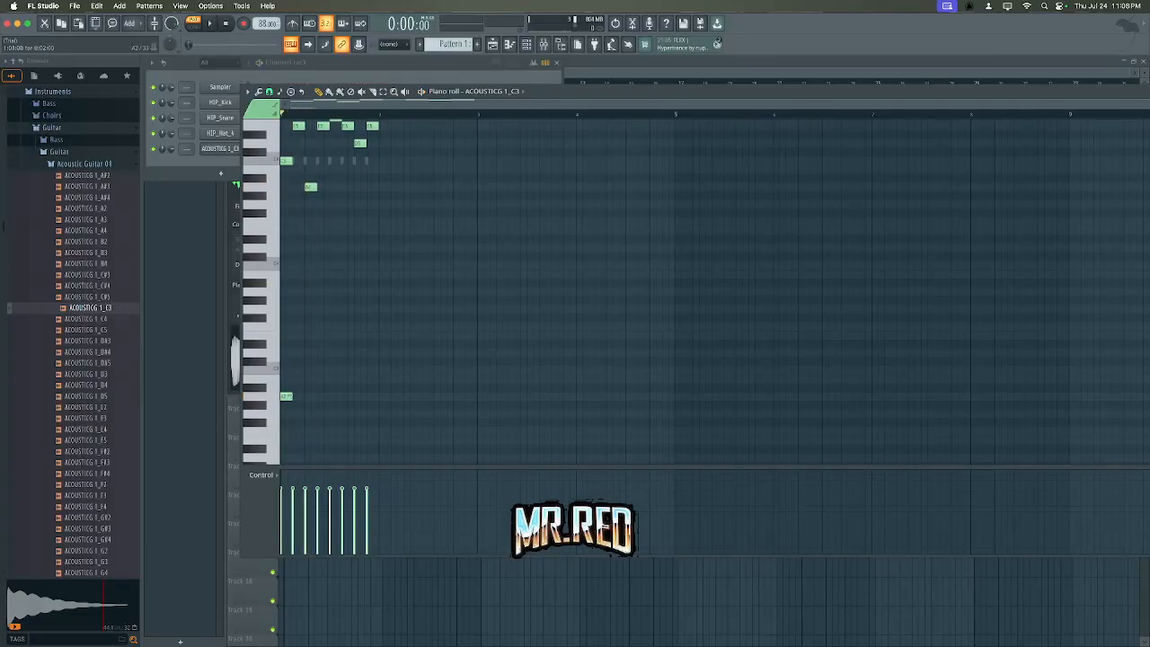
- Lengthen the low A2 note at the start of bar 1 to half a bar, playing the pattern to check it
left_click_drag(292, 396, 305, 396)
key("space")
key("space")
key("space")
key("space")
left_click_drag(304, 396, 330, 396)
key("space")
key("space")
- Enable the volume envelope on the acoustic guitar channel with its attack at 0%, and play the pattern
left_click(220, 149)
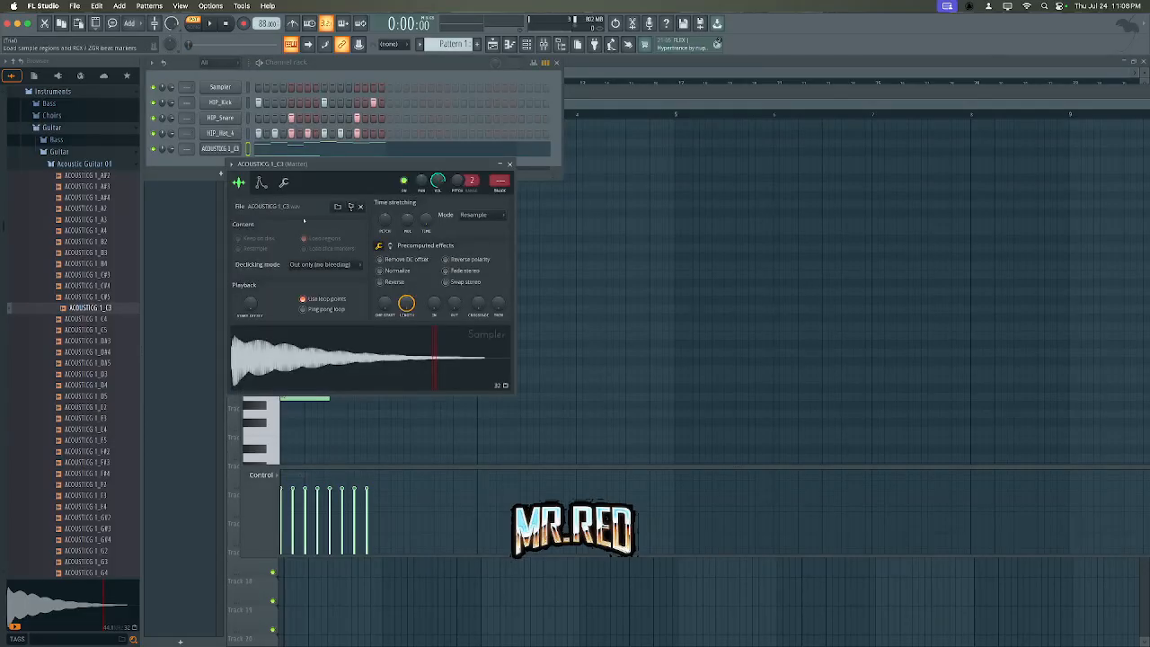
left_click(260, 183)
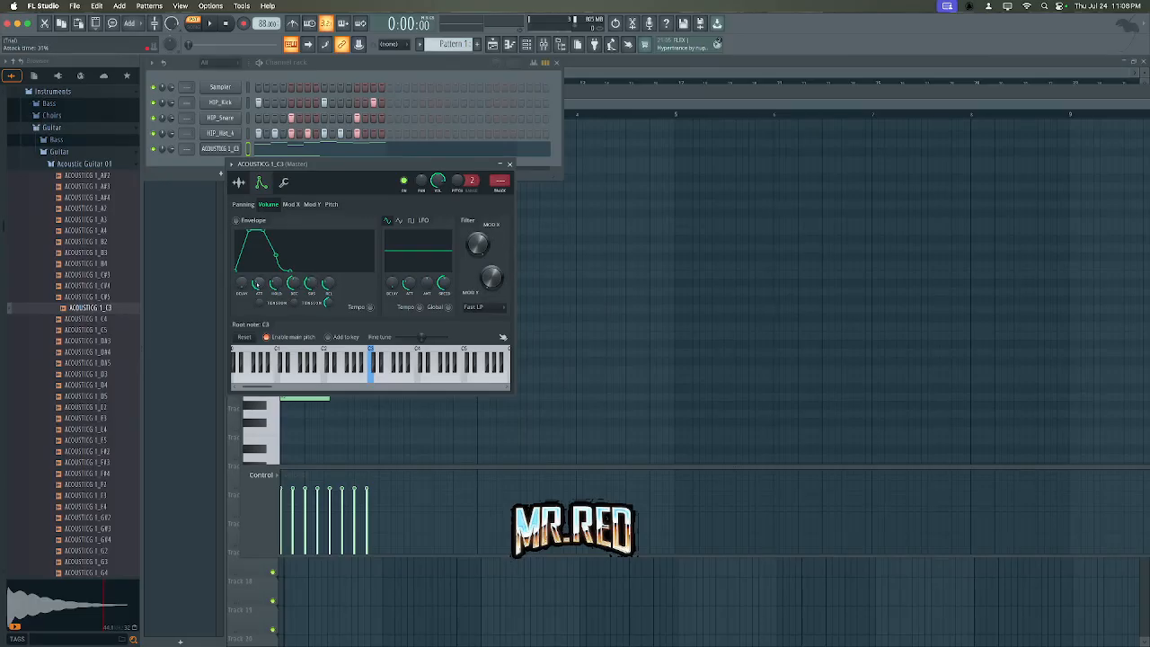
left_click_drag(258, 284, 258, 317)
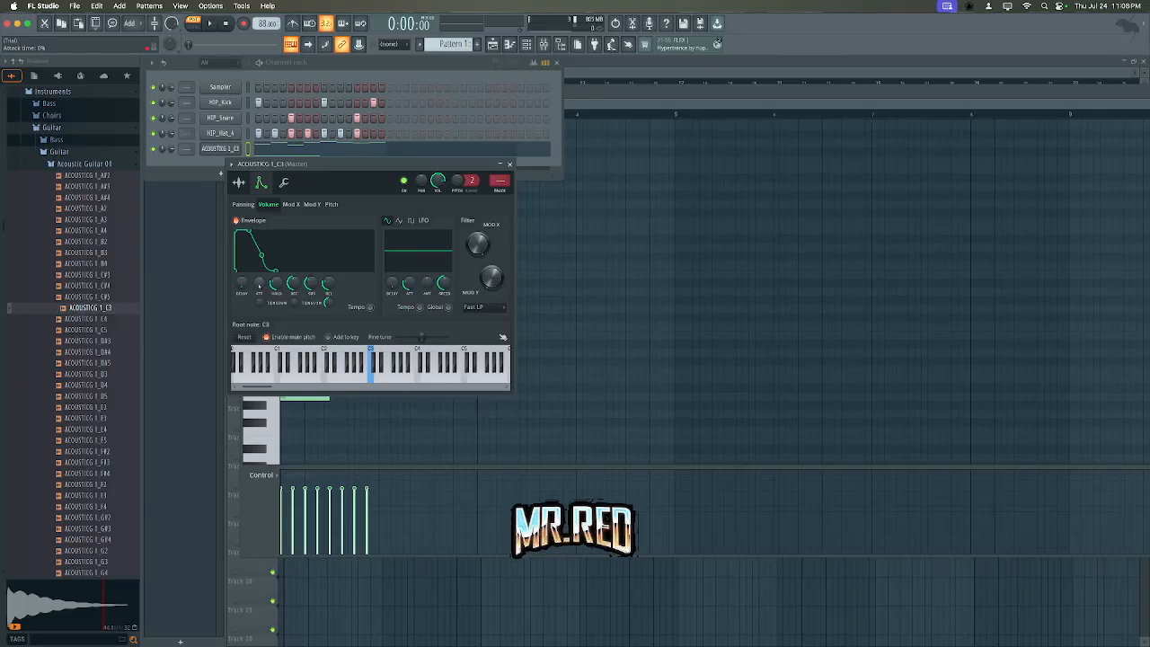
key("space")
key("space")
- Set the guitar's volume envelope attack to 57% and play the pattern
left_click_drag(259, 284, 259, 261)
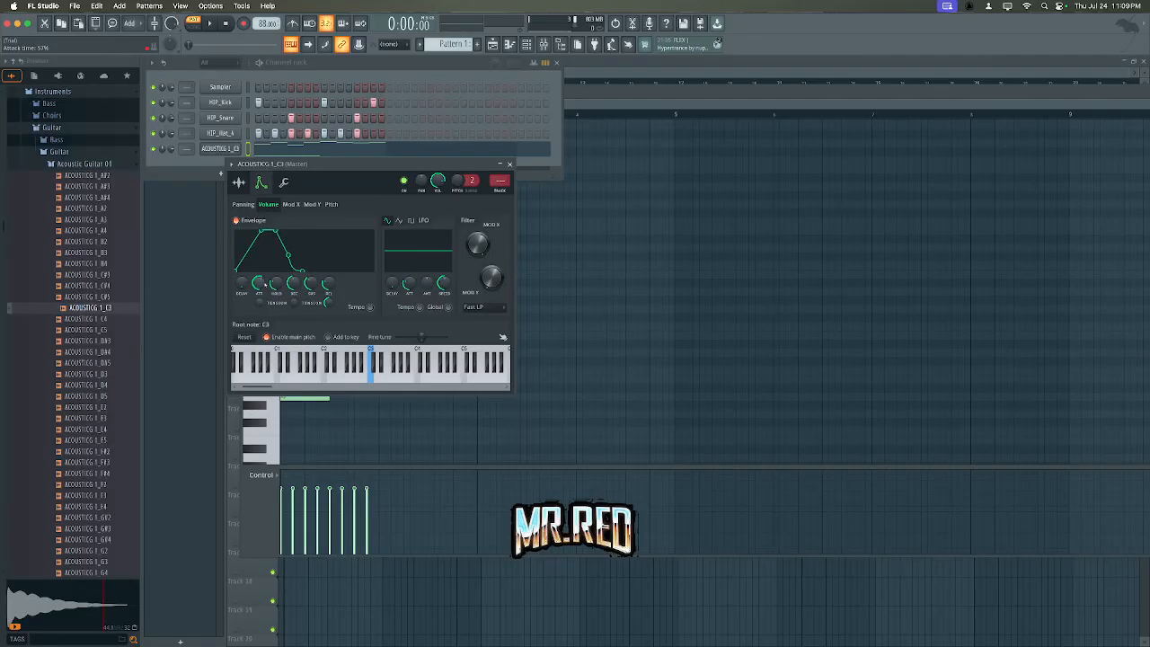
key("space")
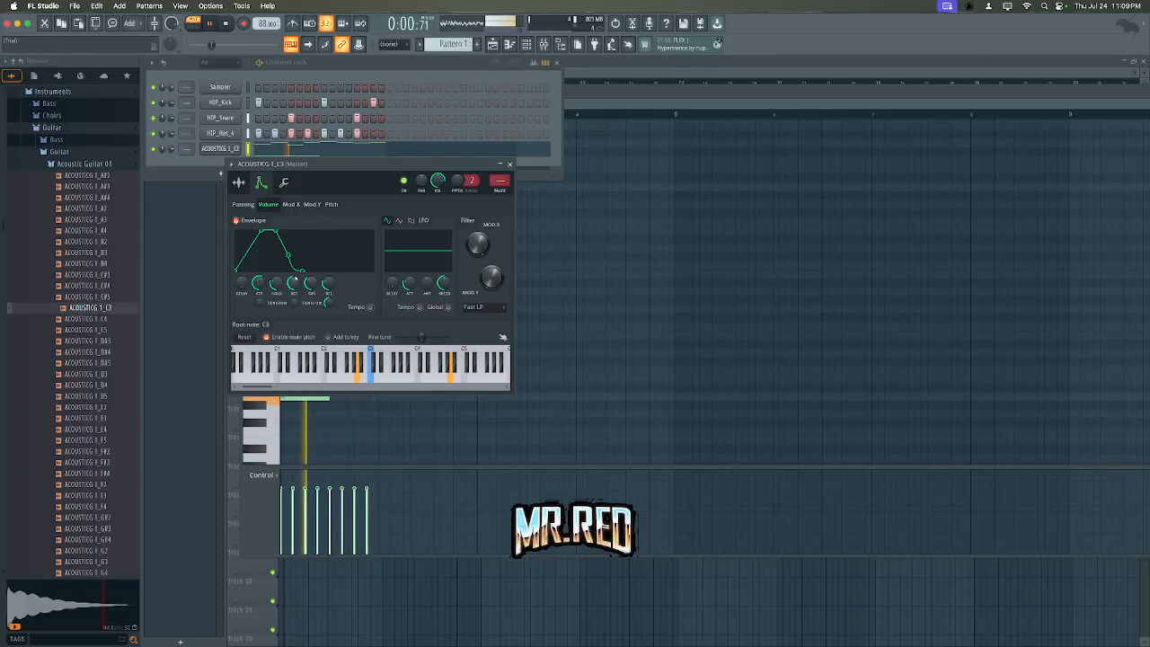
key("space")
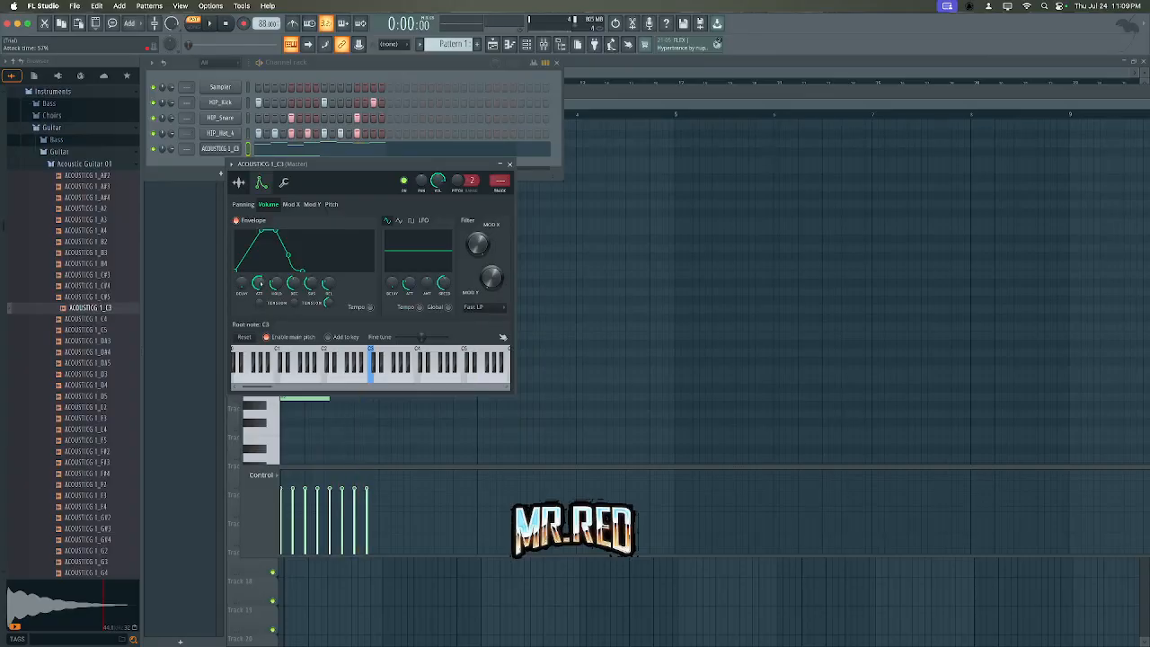
- Reduce the guitar's volume envelope attack to a short fade-in and play the pattern
left_click_drag(258, 282, 259, 291)
key("space")
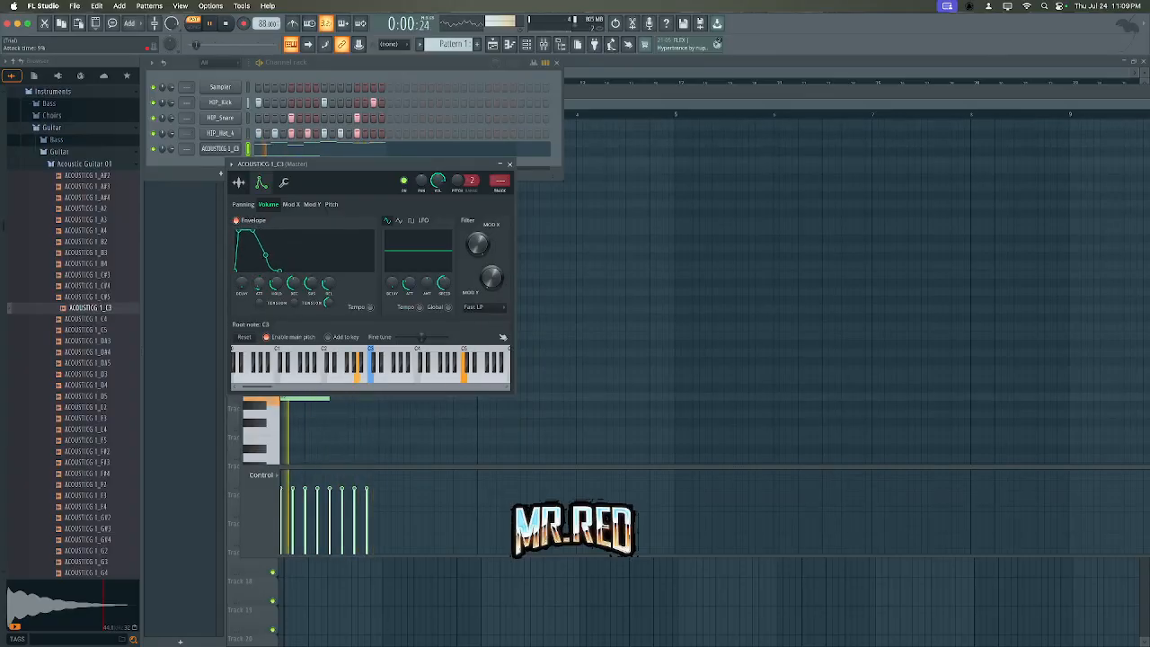
key("space")
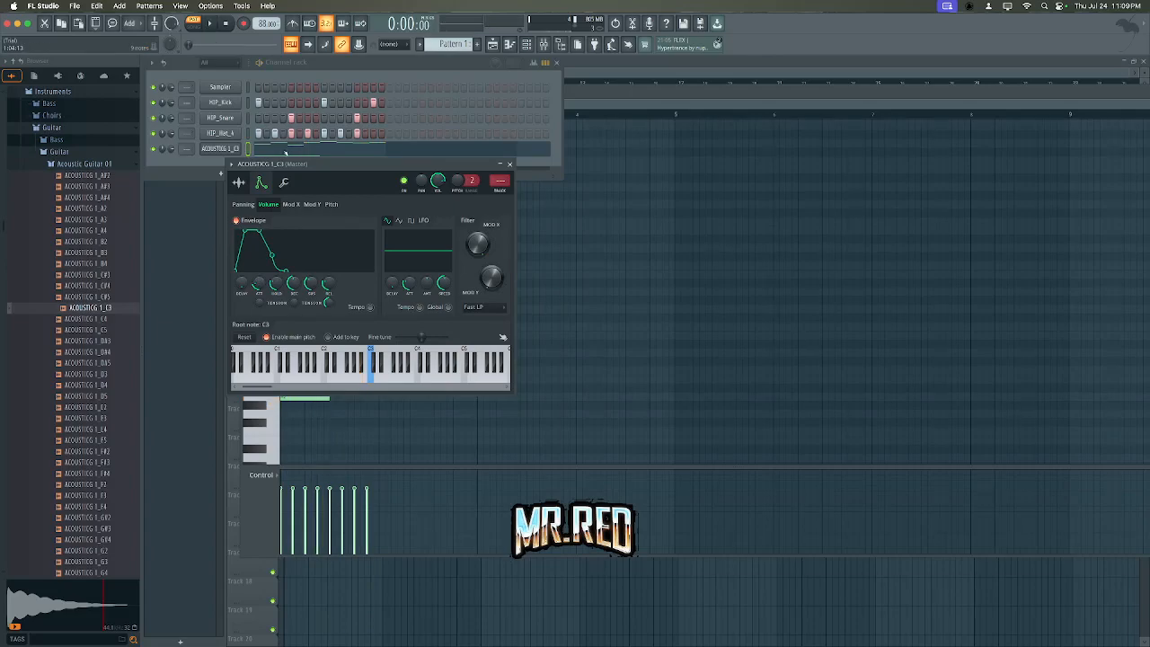
- In the guitar's piano roll, move the low note to C3, shorten it to half a beat, and play the pattern
left_click(286, 151)
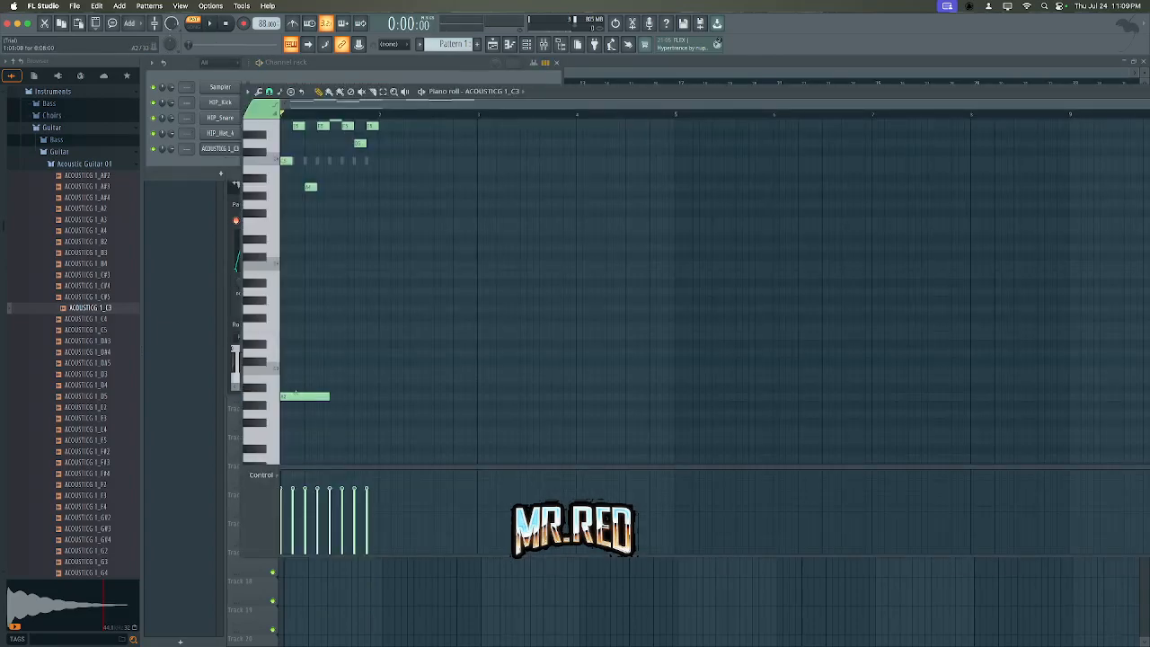
left_click_drag(296, 396, 301, 369)
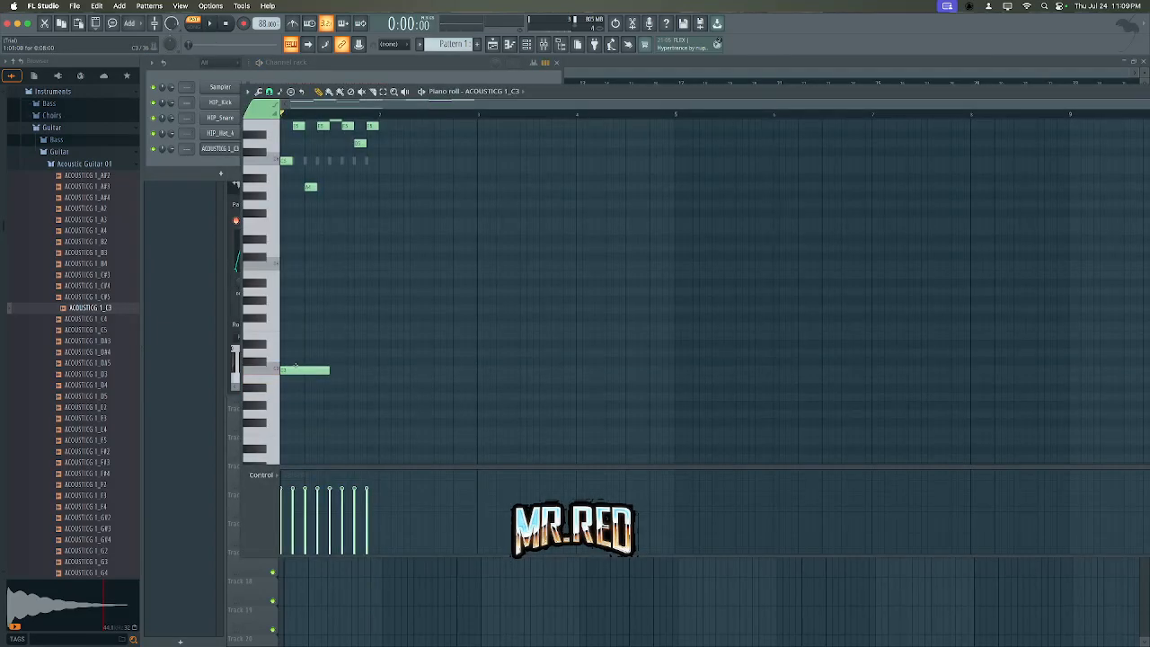
key("space")
key("space")
left_click_drag(329, 370, 292, 370)
key("space")
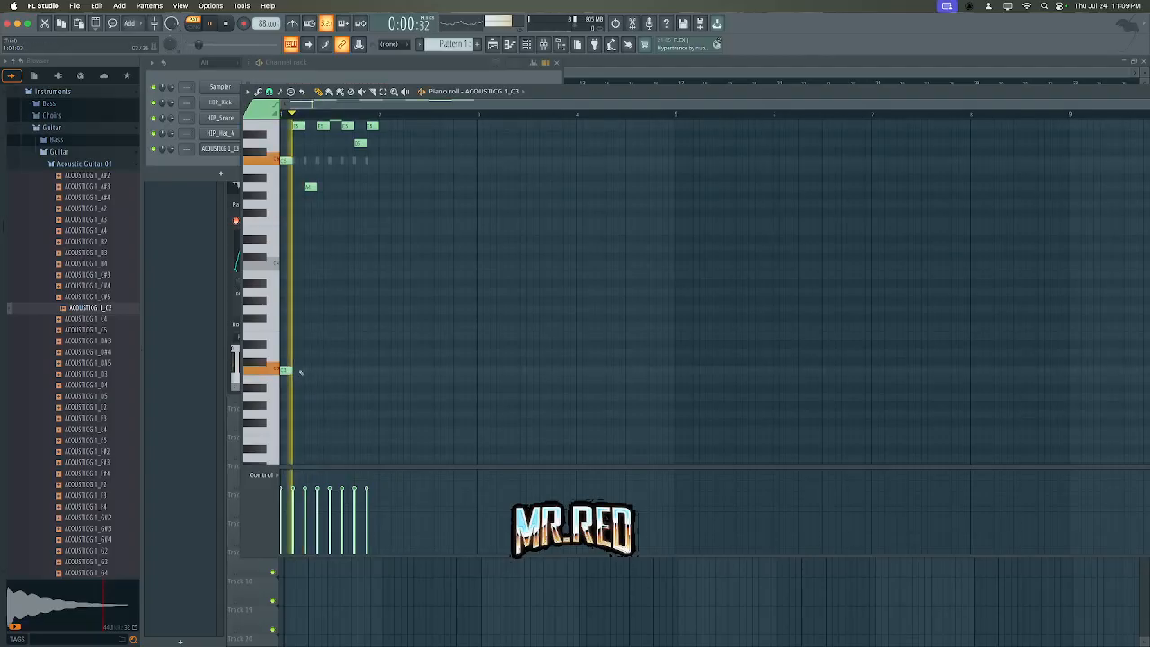
key("space")
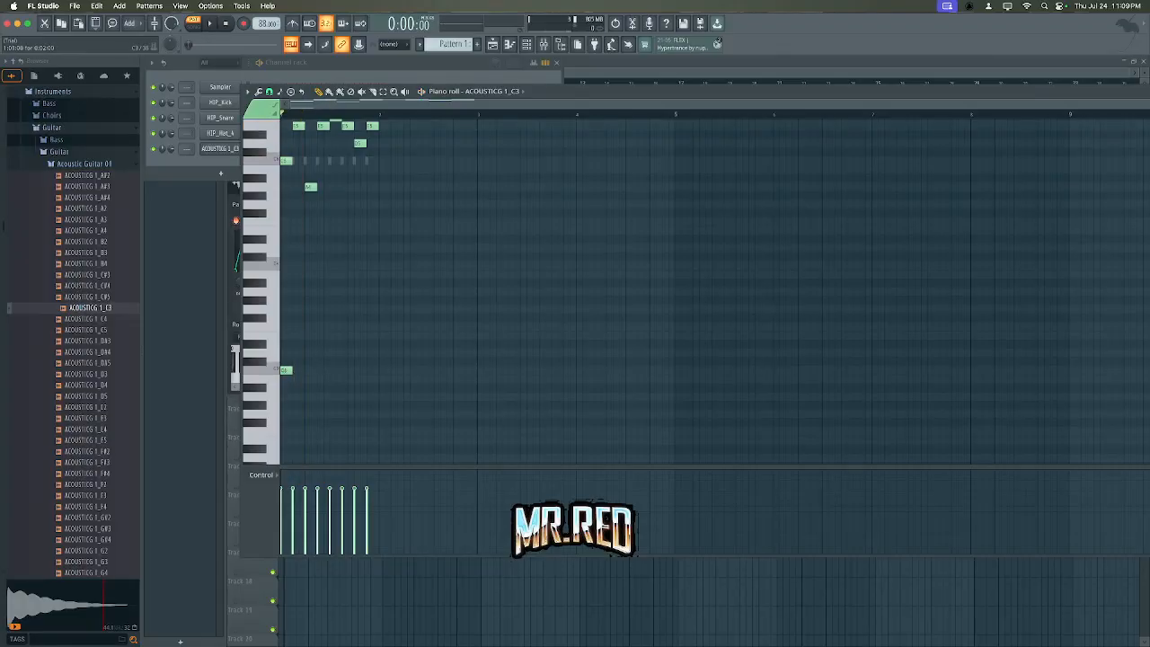
- Move the low note at the start of bar 1 down to E2 and play the pattern
left_click_drag(284, 370, 280, 440)
key("space")
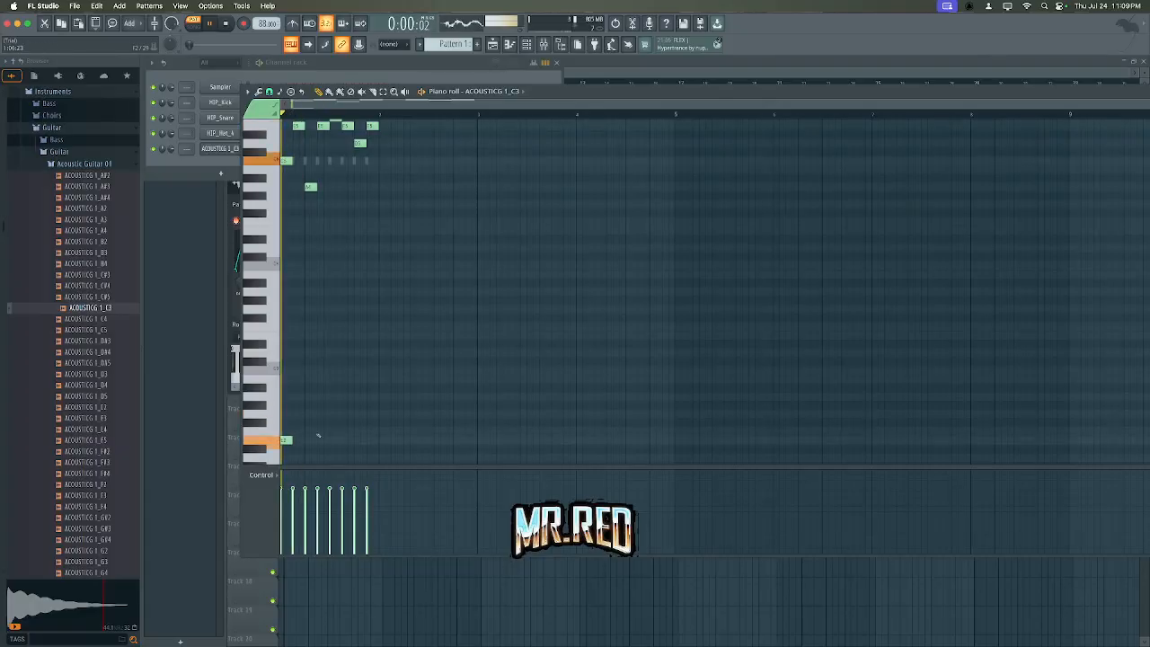
key("space")
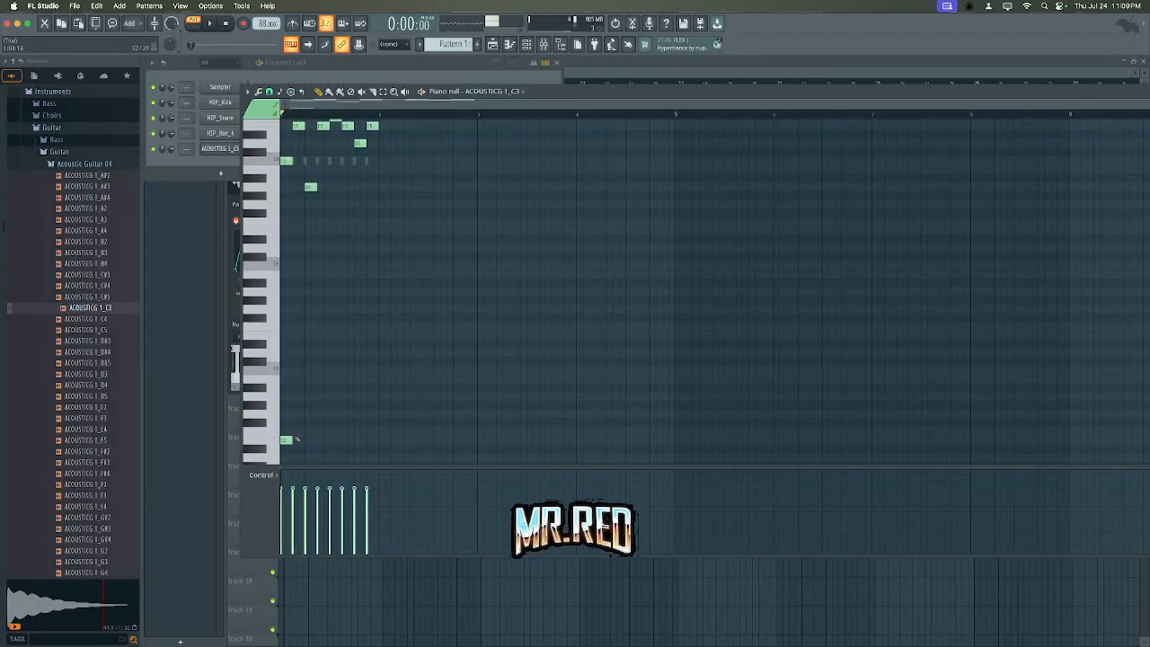
- Lengthen the first low note to one beat, add a one-beat A2 on beat two, and play the pattern
left_click_drag(296, 439, 305, 439)
left_click(315, 430)
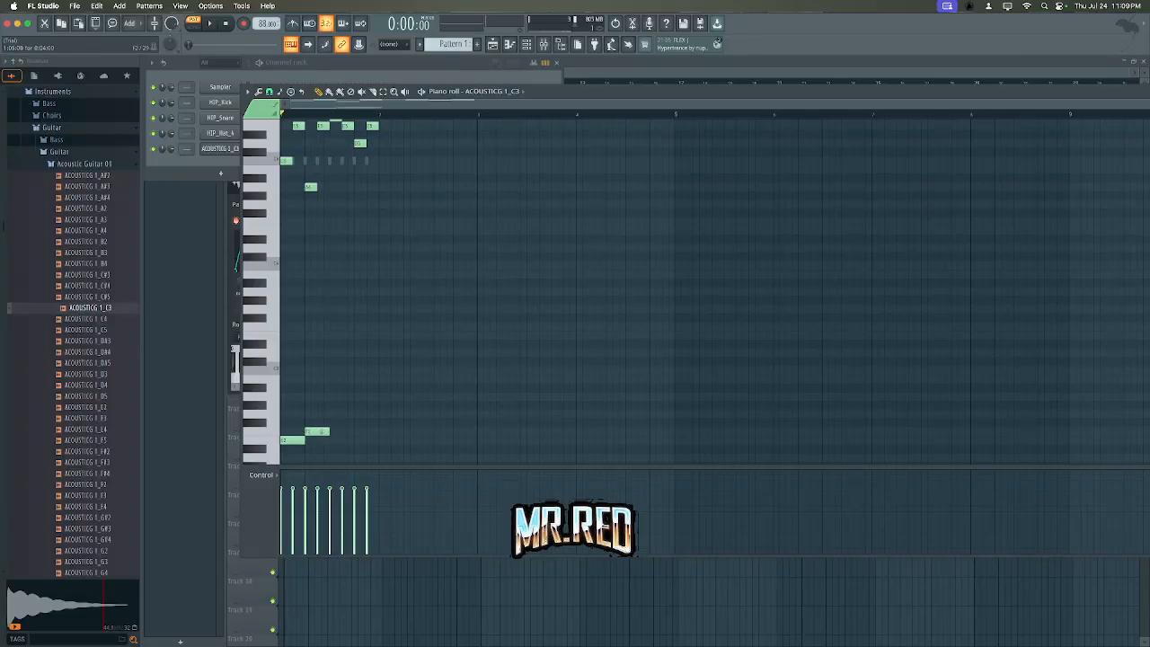
left_click_drag(316, 430, 317, 394)
key("space")
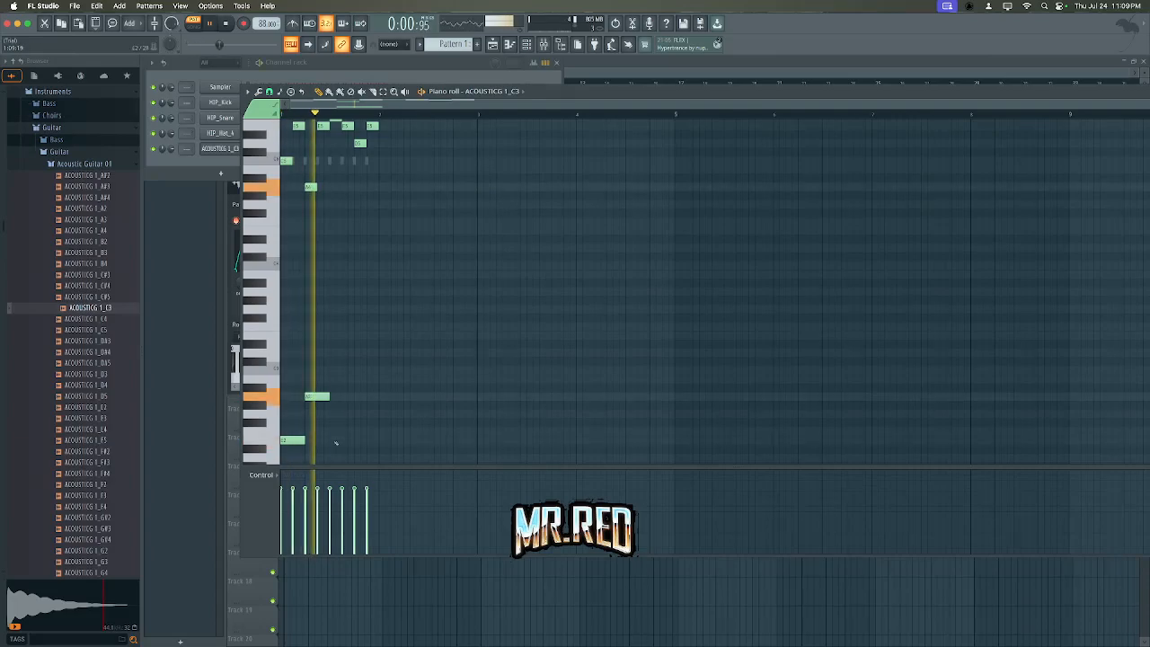
key("space")
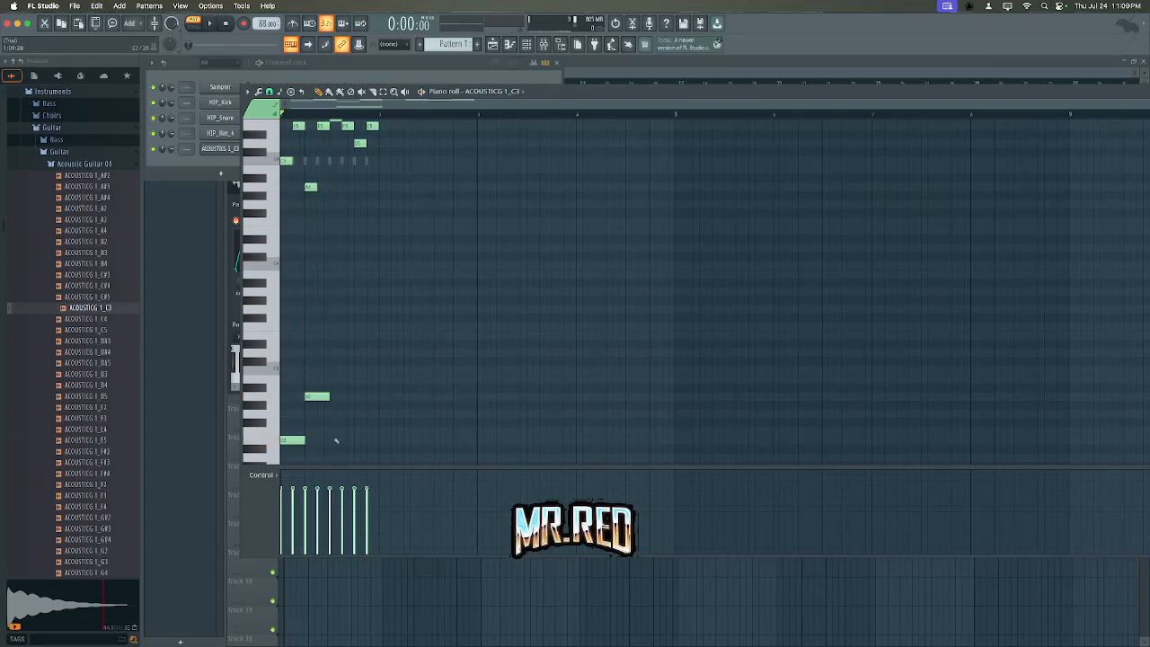
- Move the first low note down to C2, add a one-beat E2 on beat three, and play the pattern
scroll(340, 440, "down", 3)
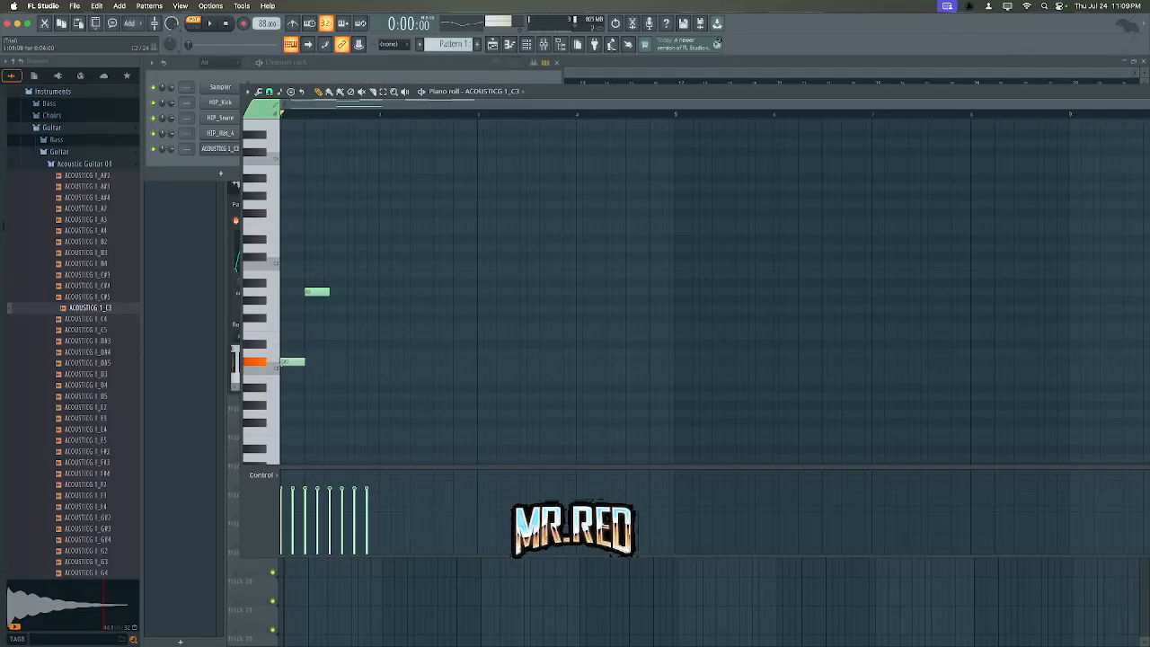
key("space")
key("space")
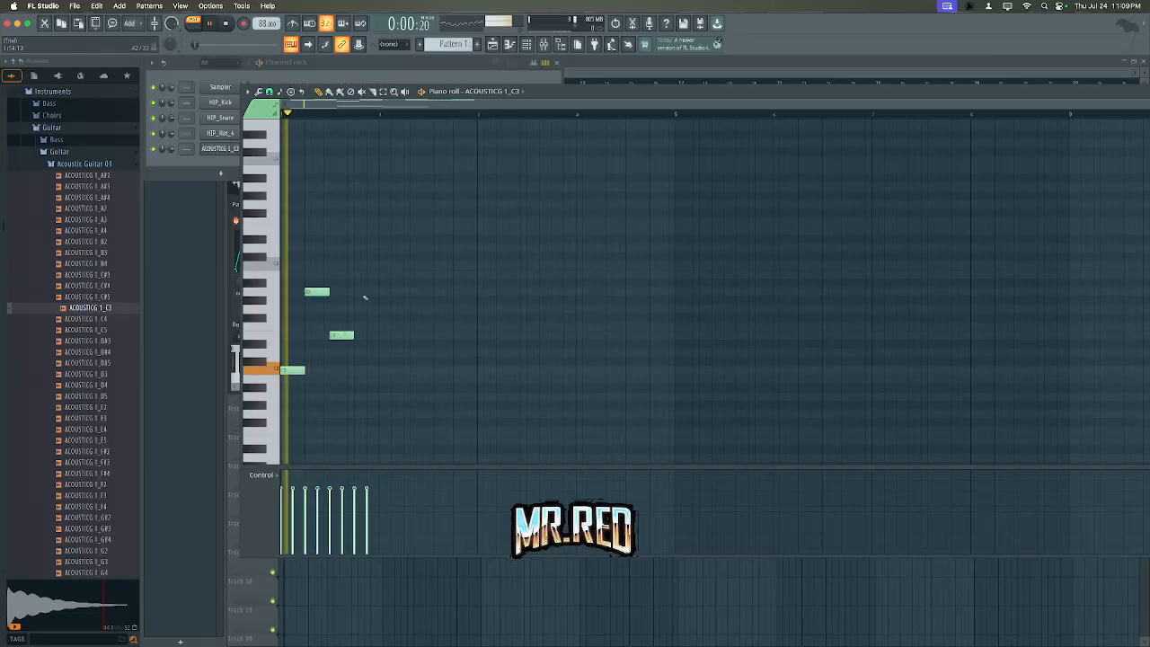
key("space")
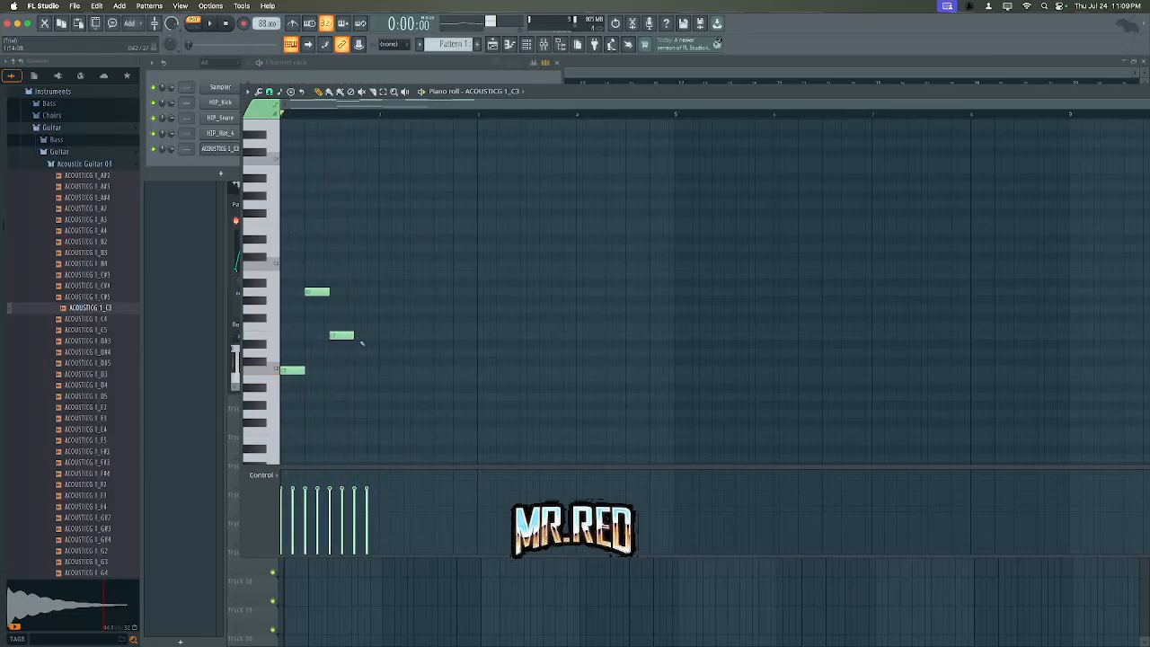
- Try one-beat low notes F2 and C2 on beat four, playing the pattern with each
scroll(361, 342, "up", 3)
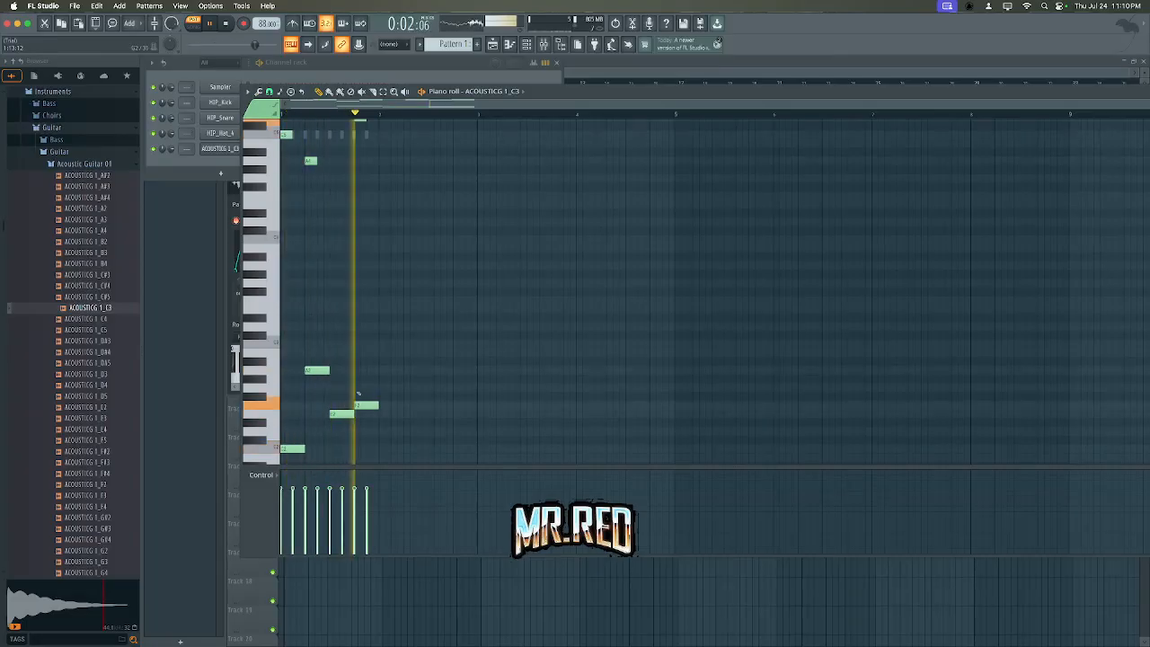
key("space")
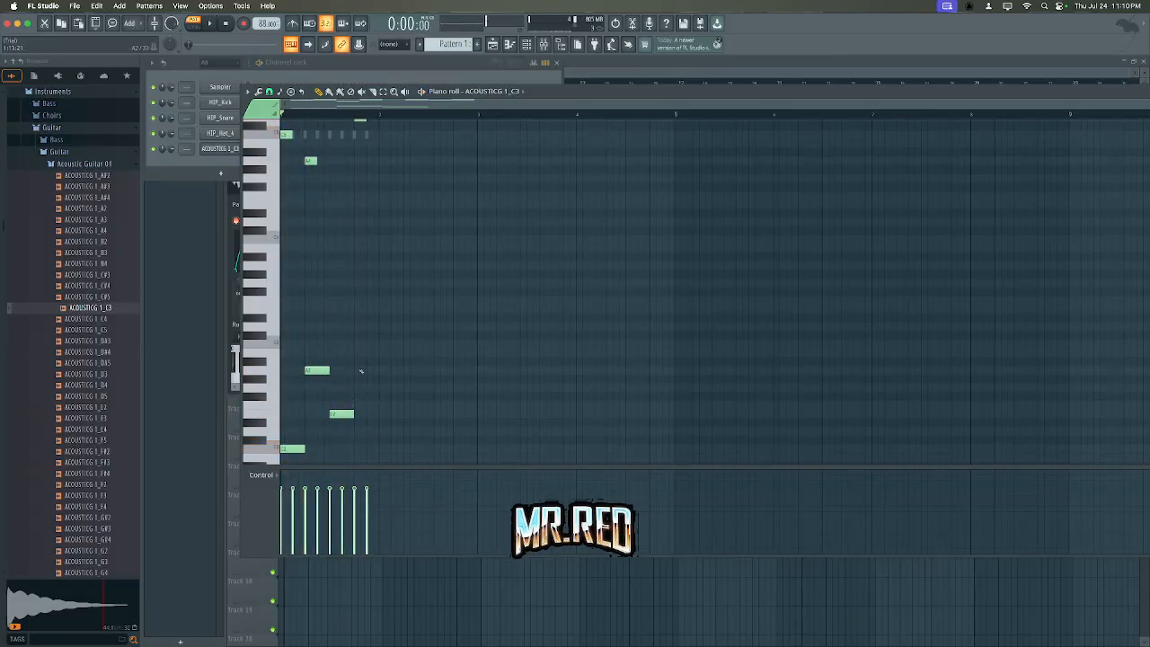
left_click(361, 370)
key("space")
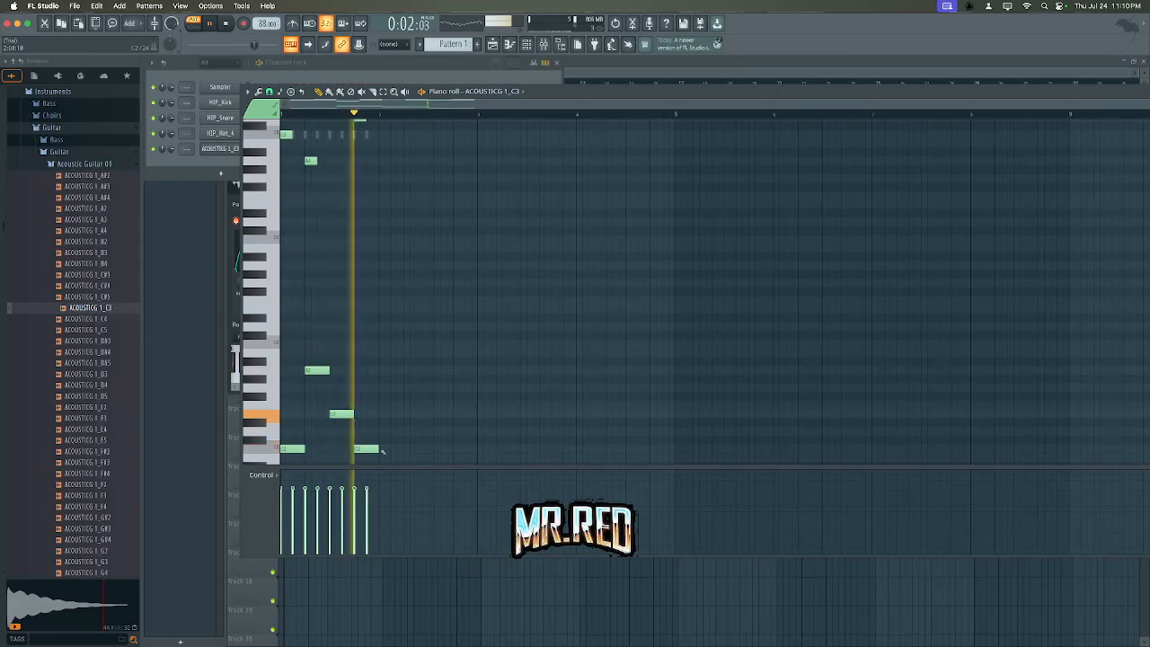
key("space")
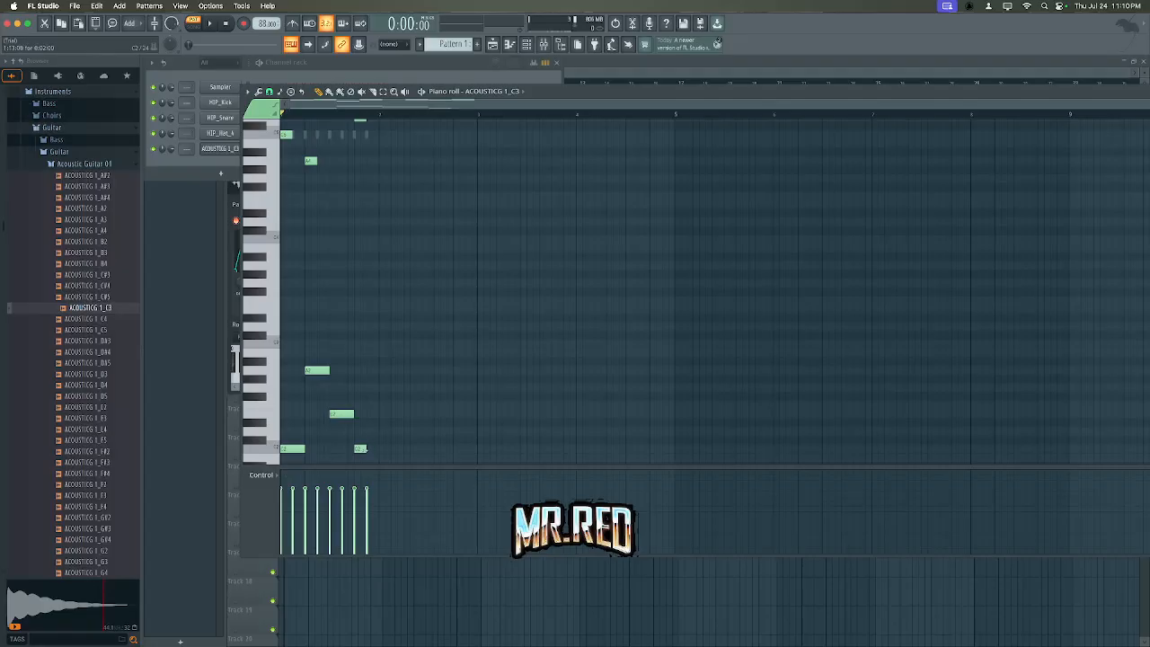
- Make the beat-four low note a half-beat A2 and play the pattern
left_click_drag(365, 449, 378, 449)
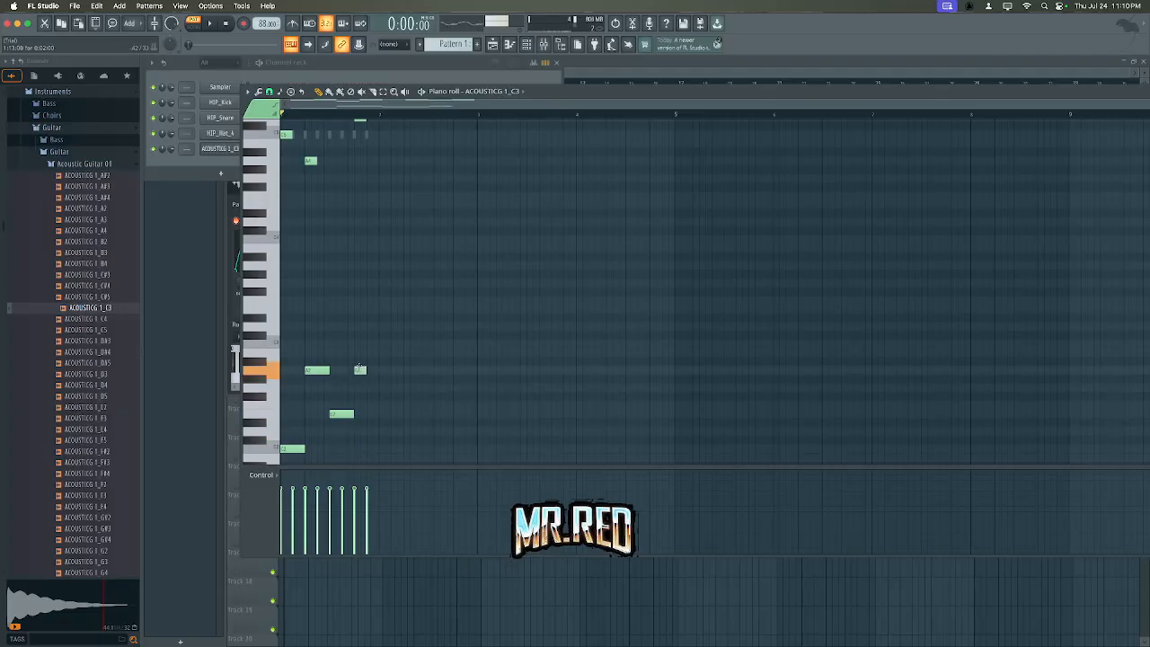
key("space")
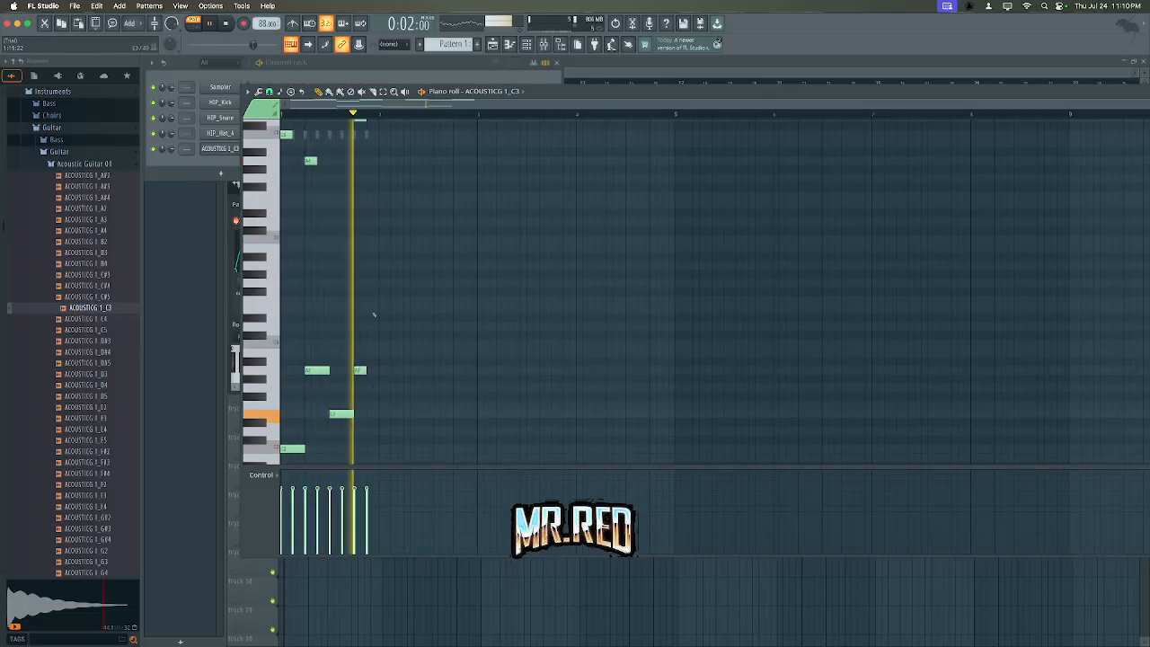
key("space")
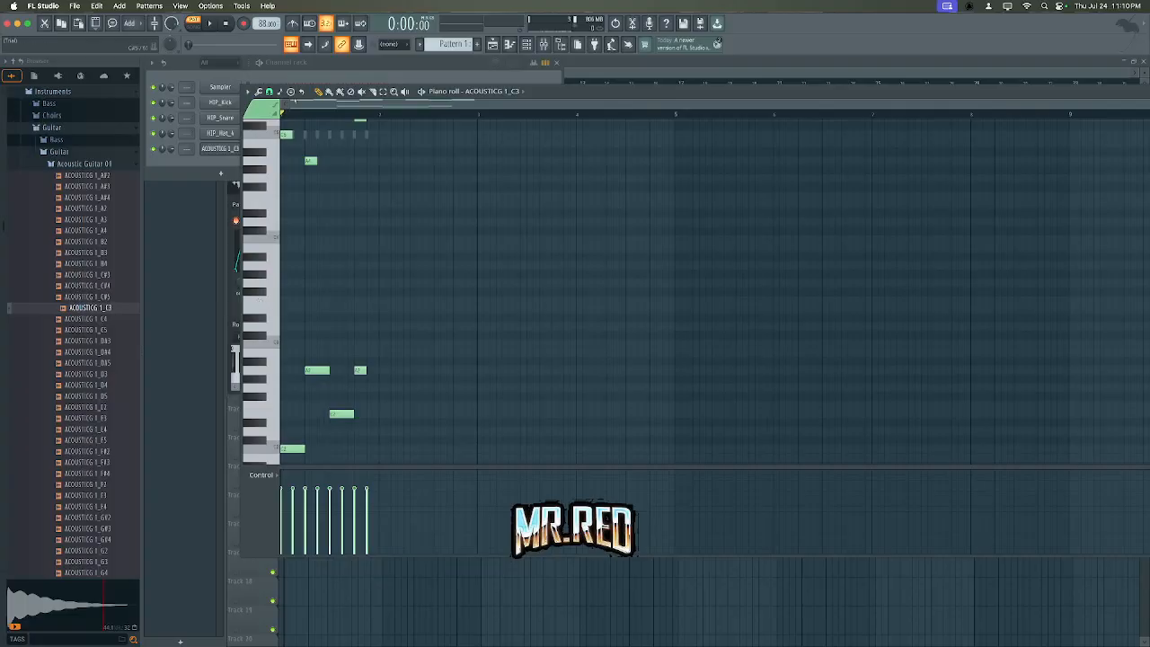
- Add half-beat high notes to bar 1 during playback: E6 on step 4 and A6 on step 8
scroll(319, 272, "up", 8)
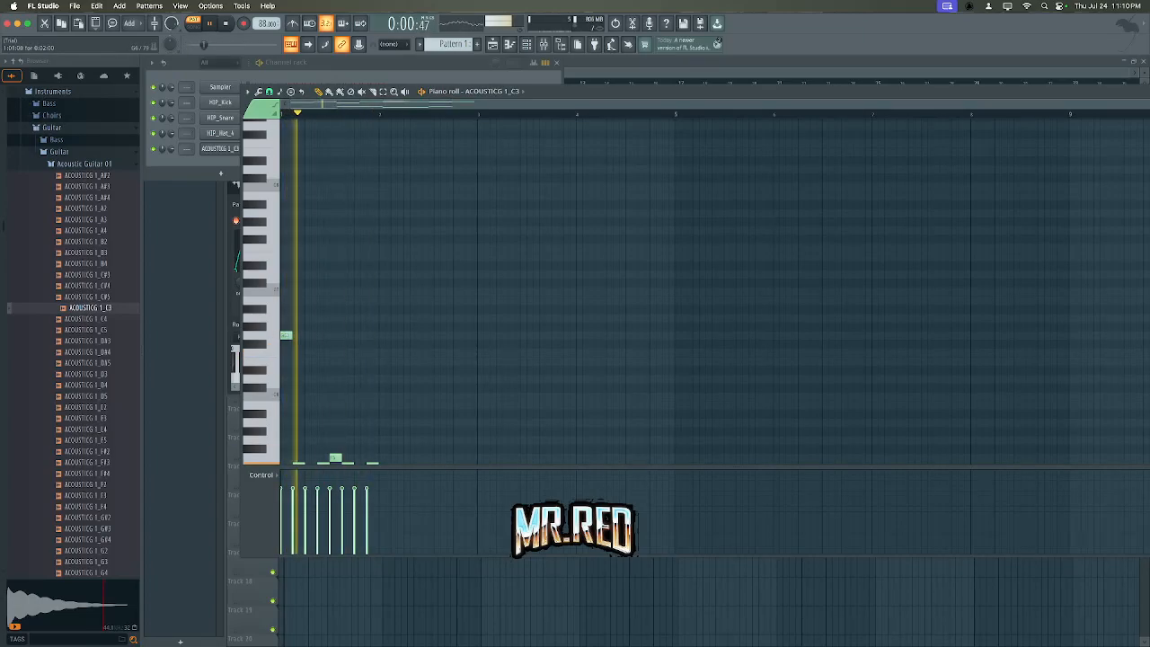
left_click(302, 362)
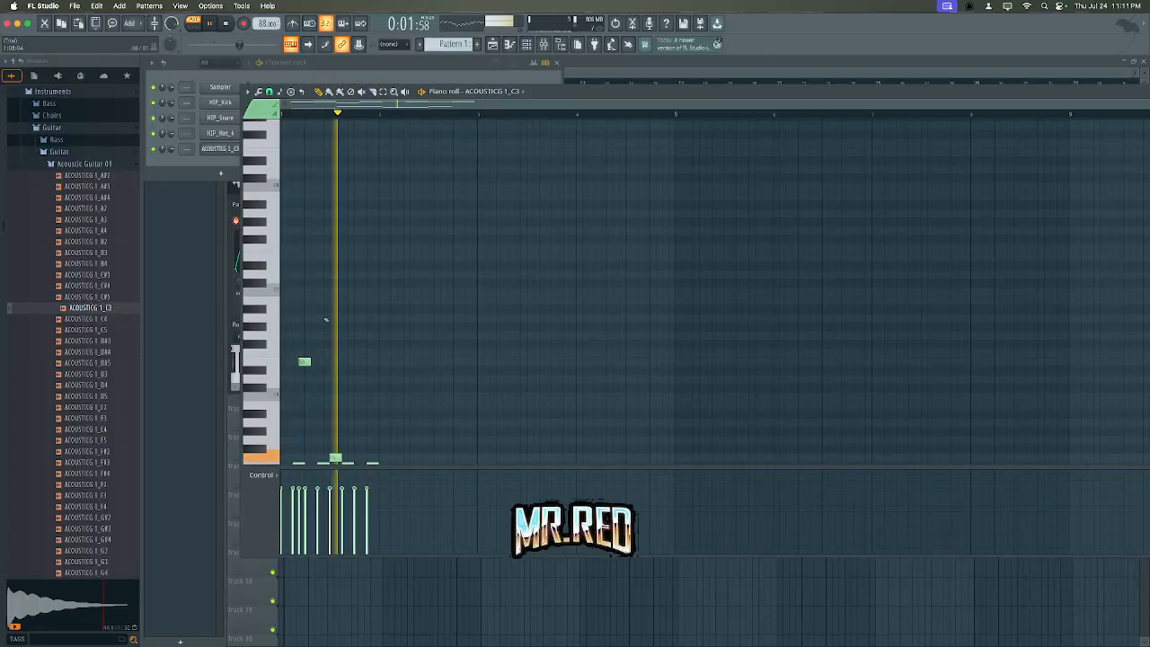
left_click(327, 318)
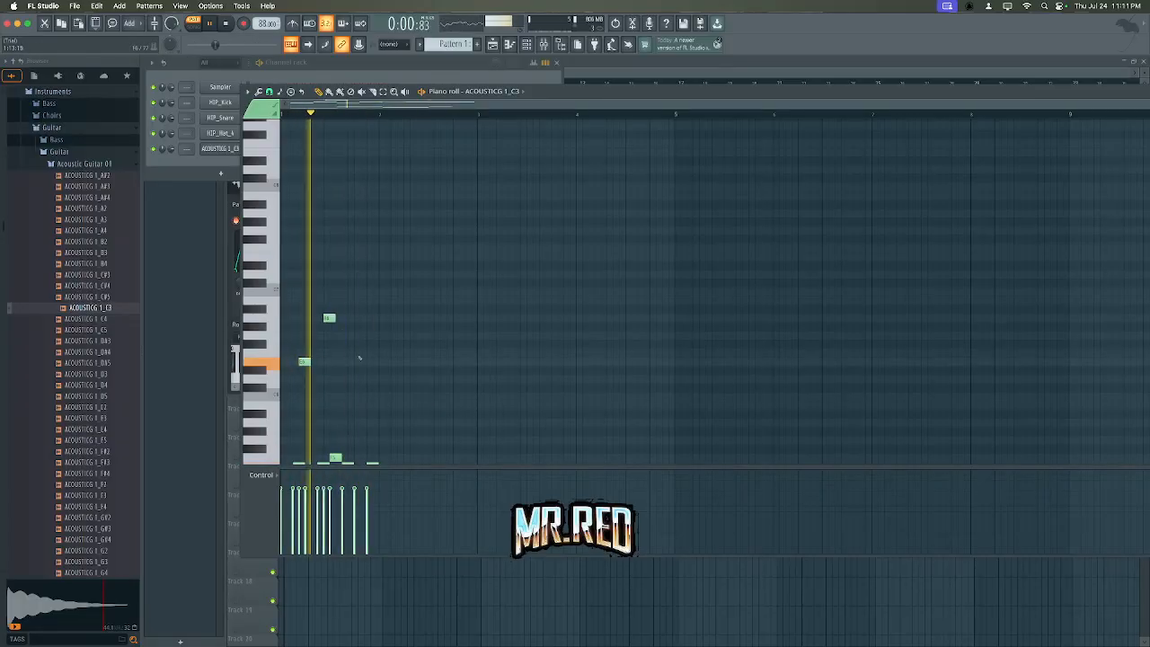
- Add a C6 note on step 7 of bar 1, shorten it to a single step, and play the pattern
left_click(308, 397)
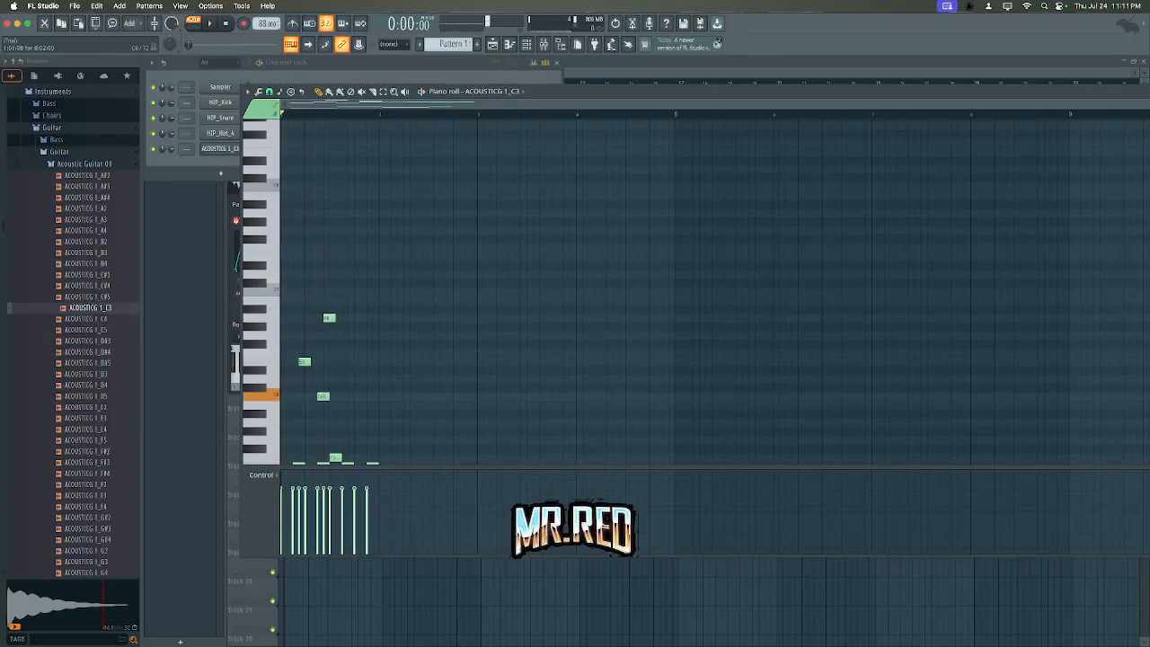
right_click(329, 396)
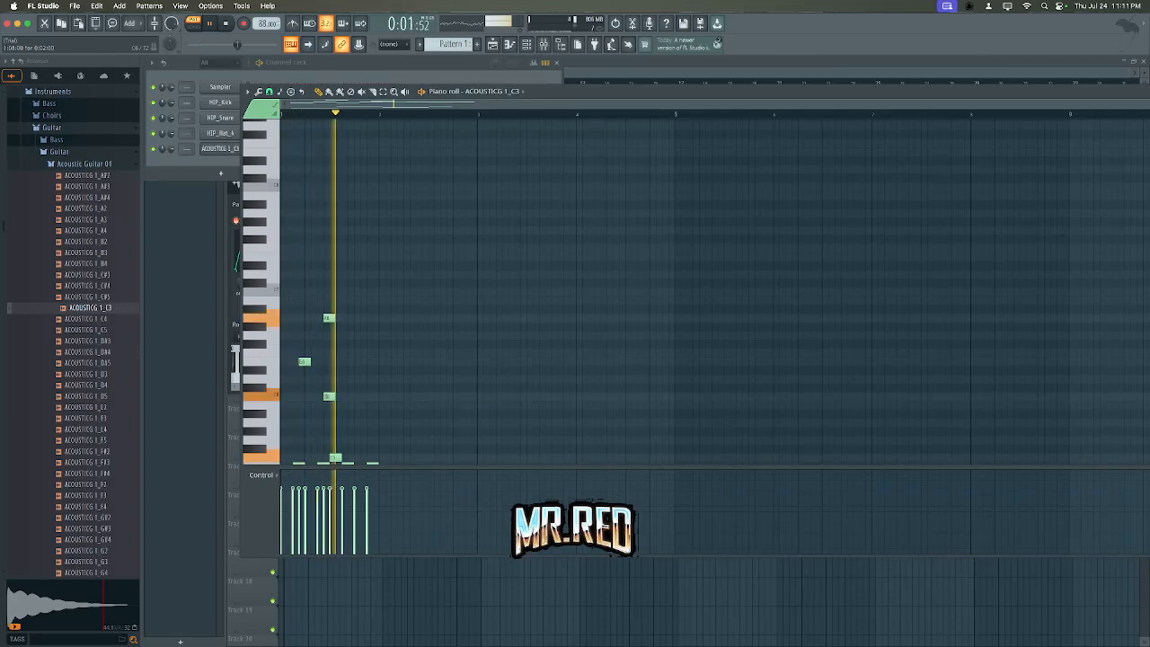
key("space")
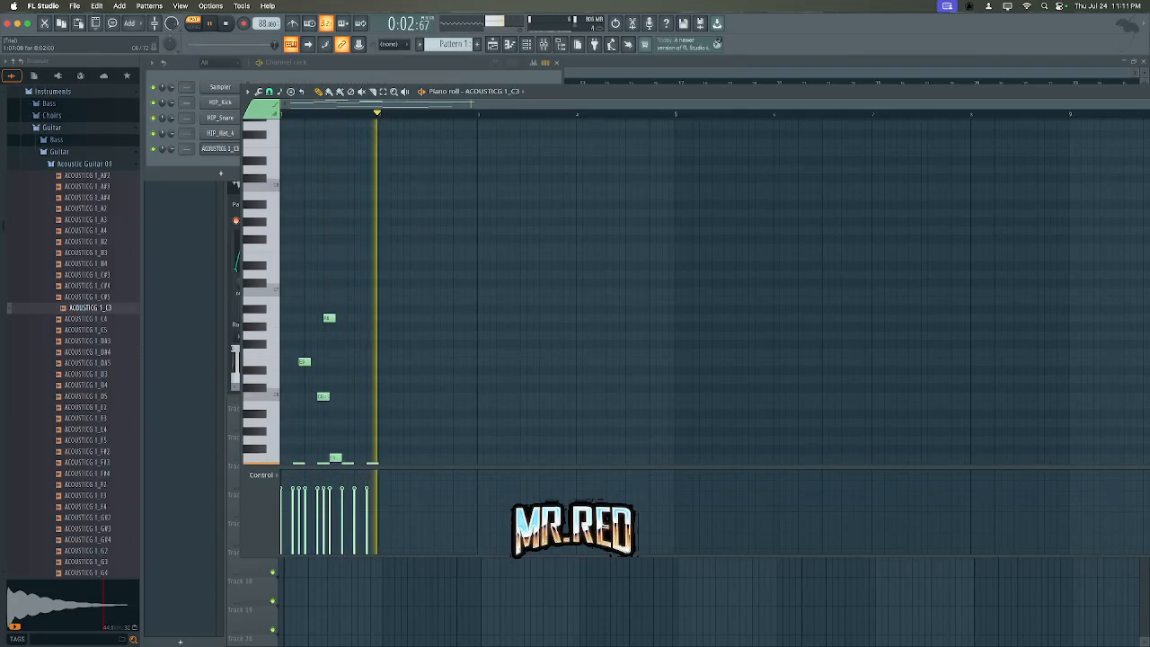
left_click_drag(330, 397, 323, 397)
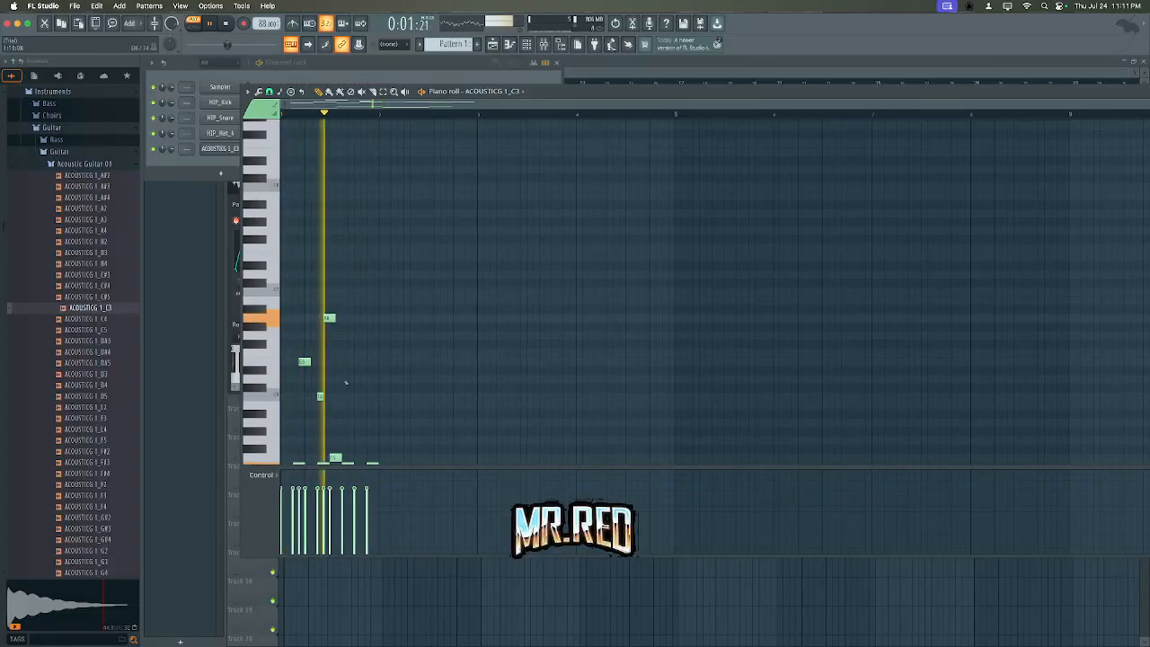
key("space")
key("space")
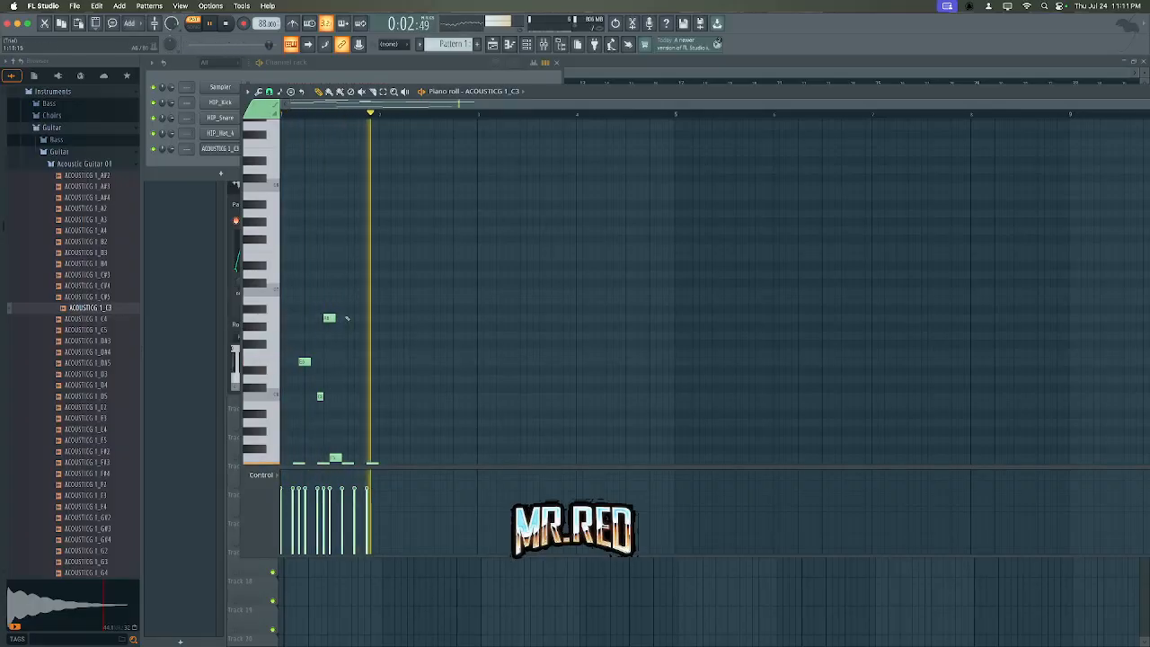
- Try a C7 note on step 12 of bar 1, replacing it with a single-step A6 on step 11
left_click(350, 292)
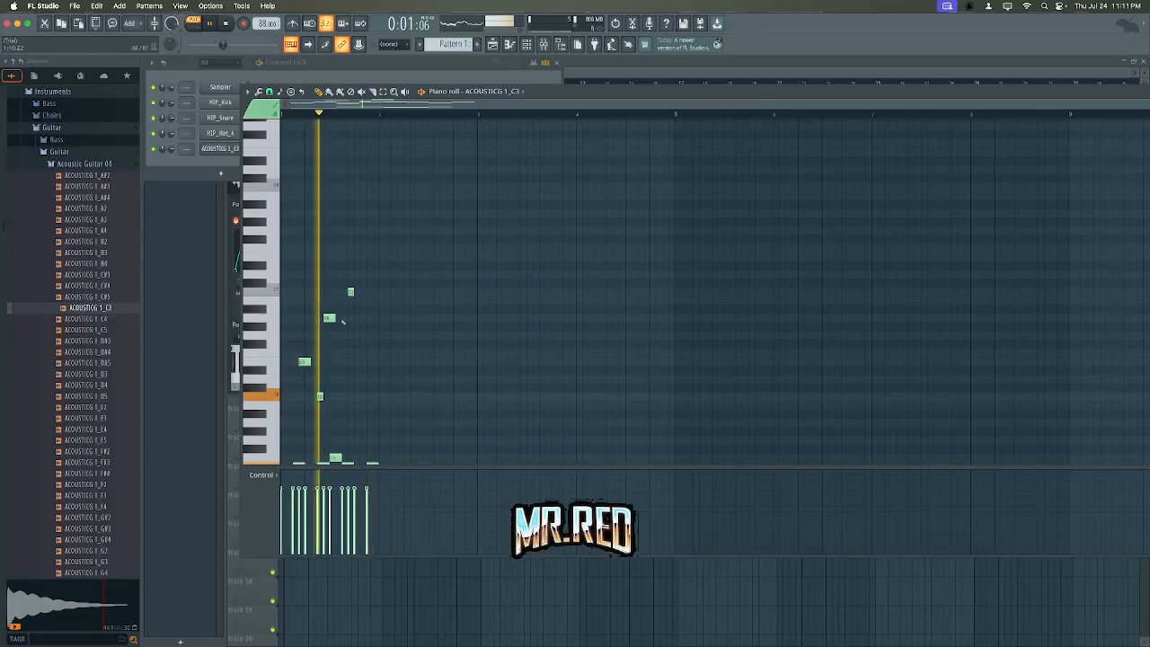
left_click(343, 317)
right_click(350, 292)
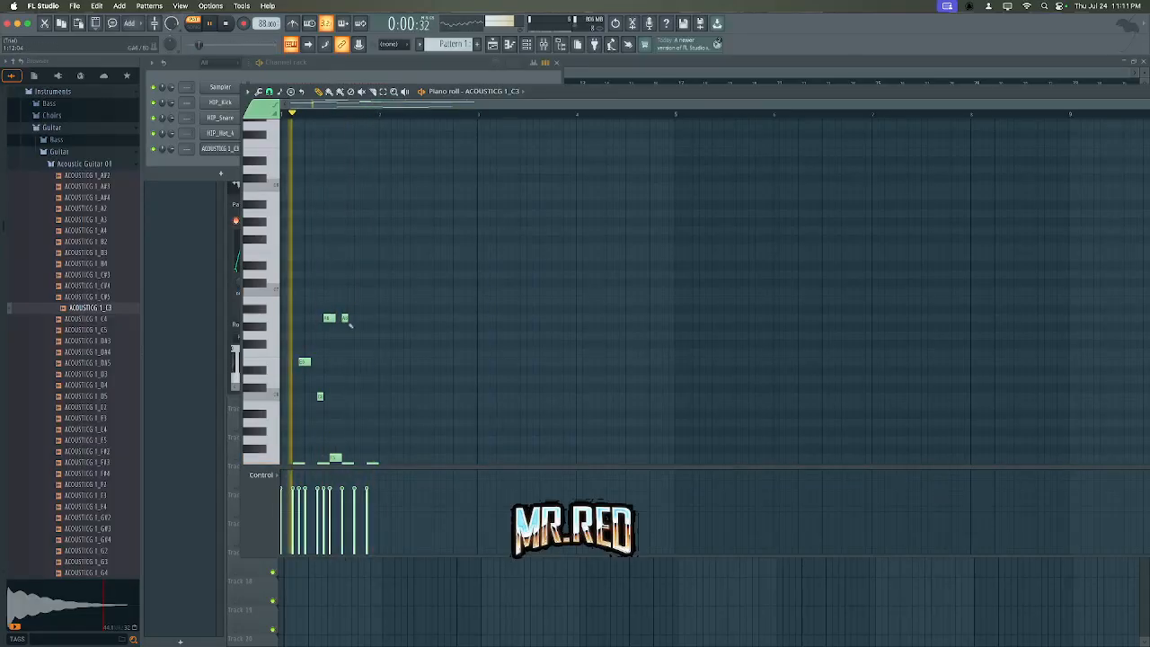
left_click_drag(346, 319, 351, 318)
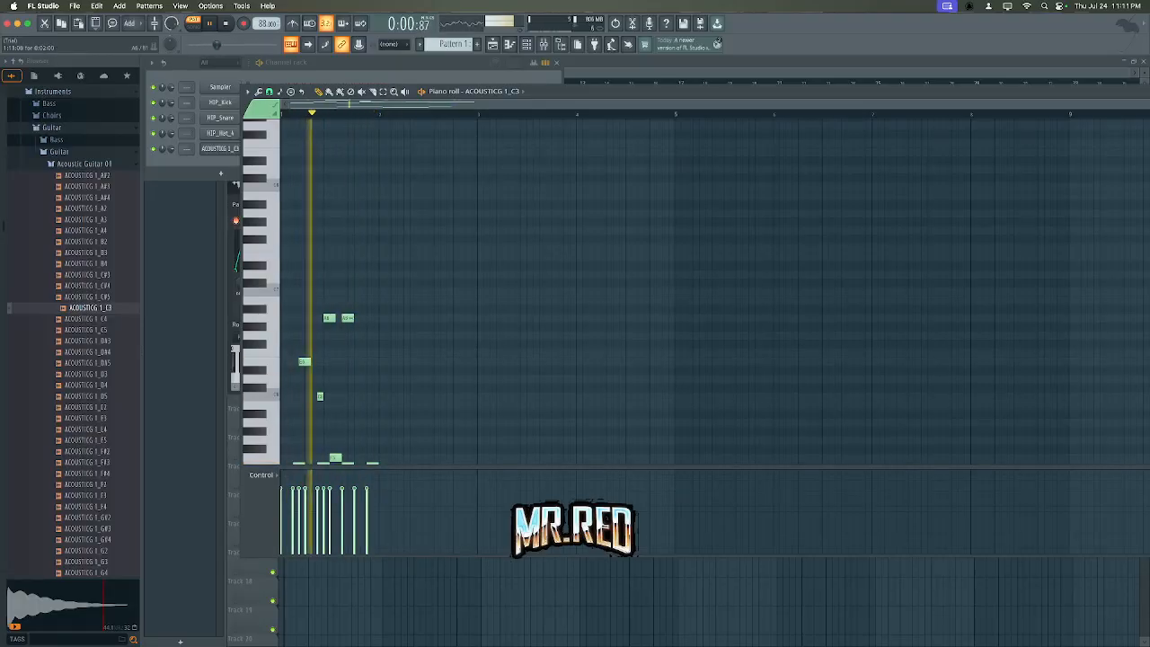
left_click_drag(351, 318, 347, 318)
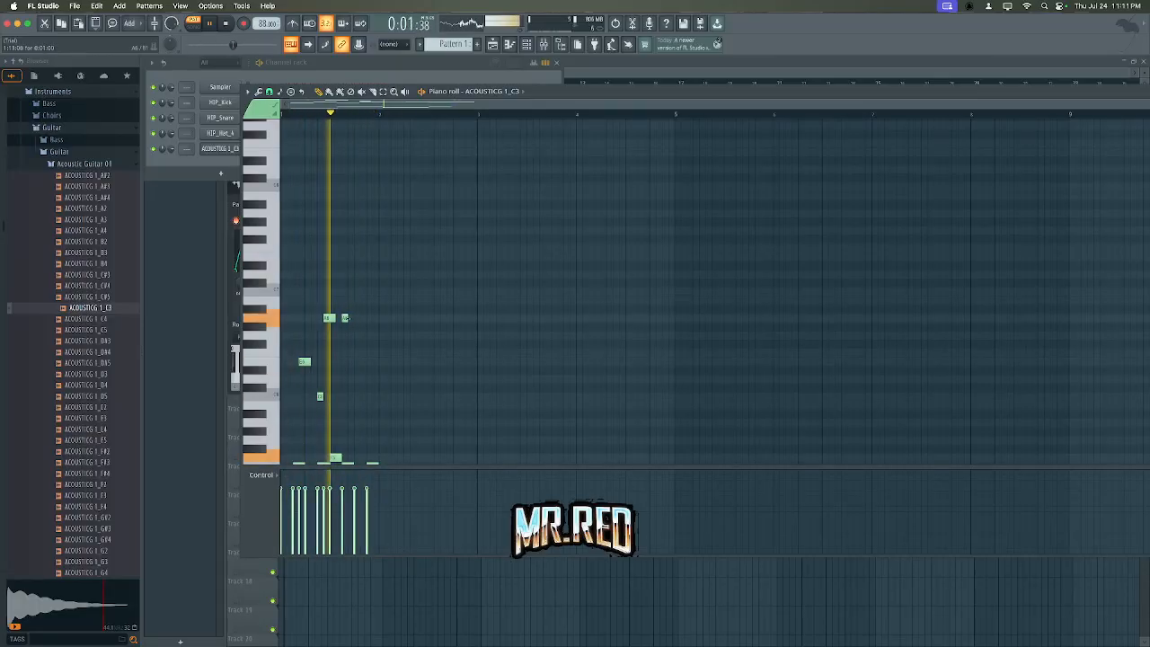
- Add single-step notes C6 on step 13 and E6 on step 15 of bar 1, and play the pattern
left_click(355, 396)
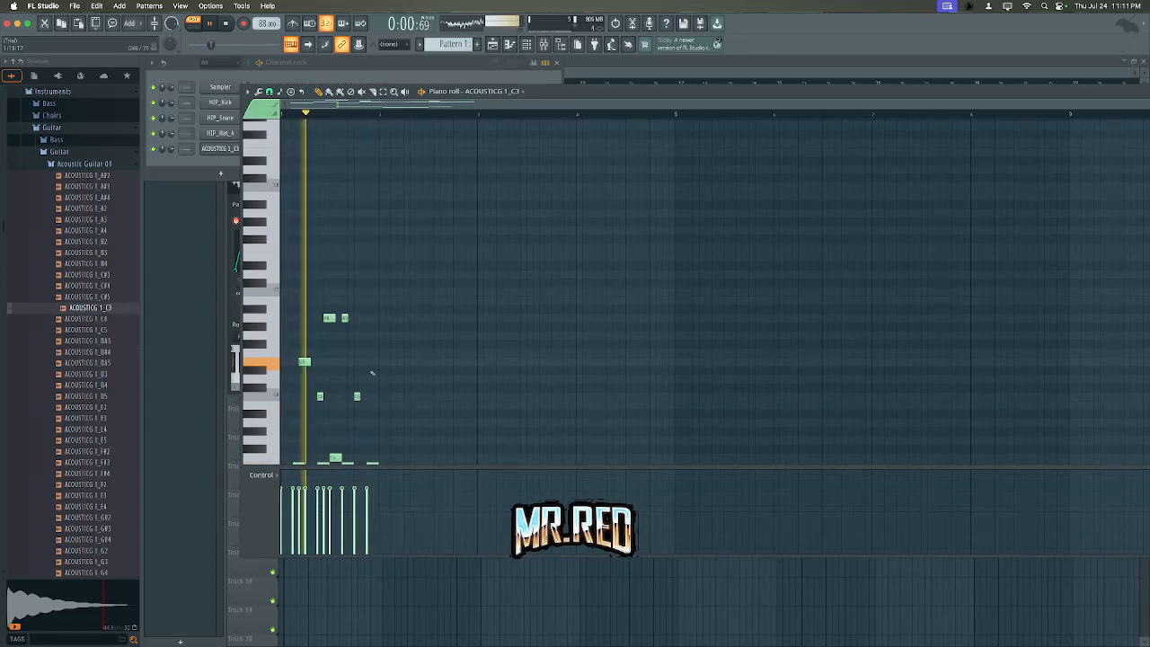
left_click(367, 362)
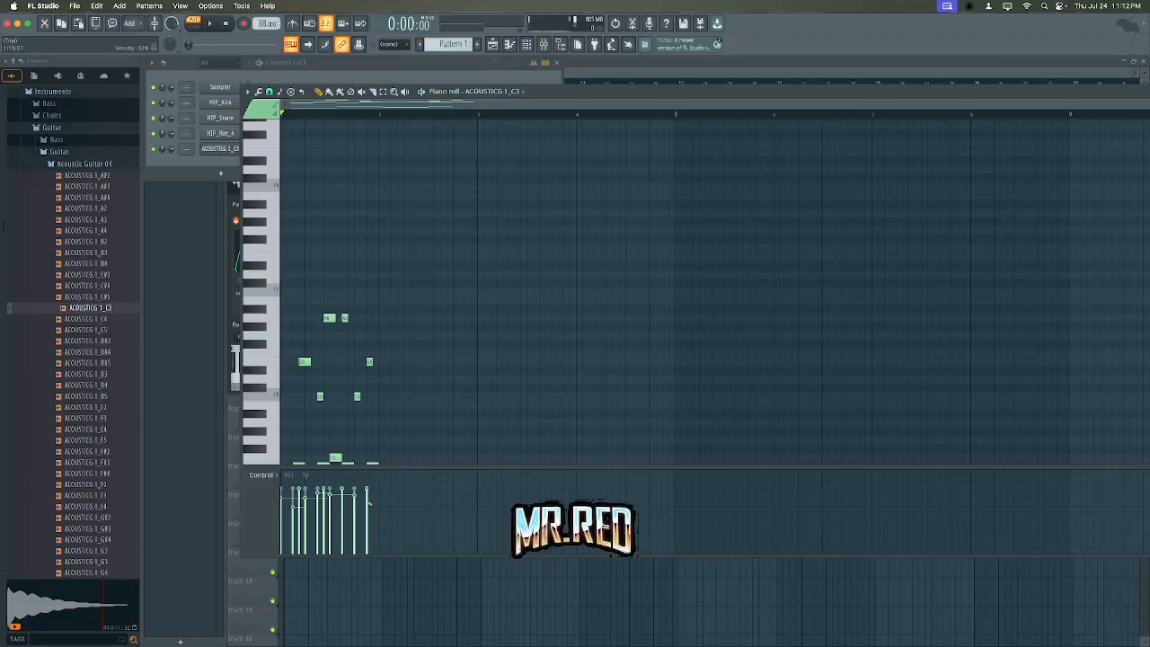
key("space")
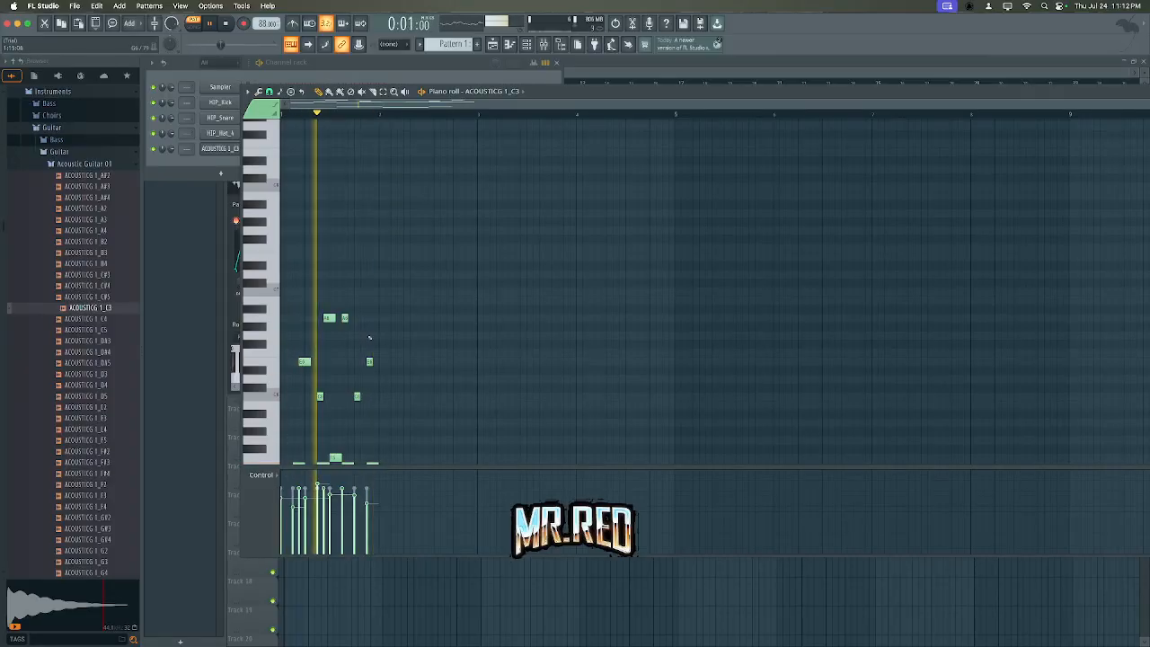
key("space")
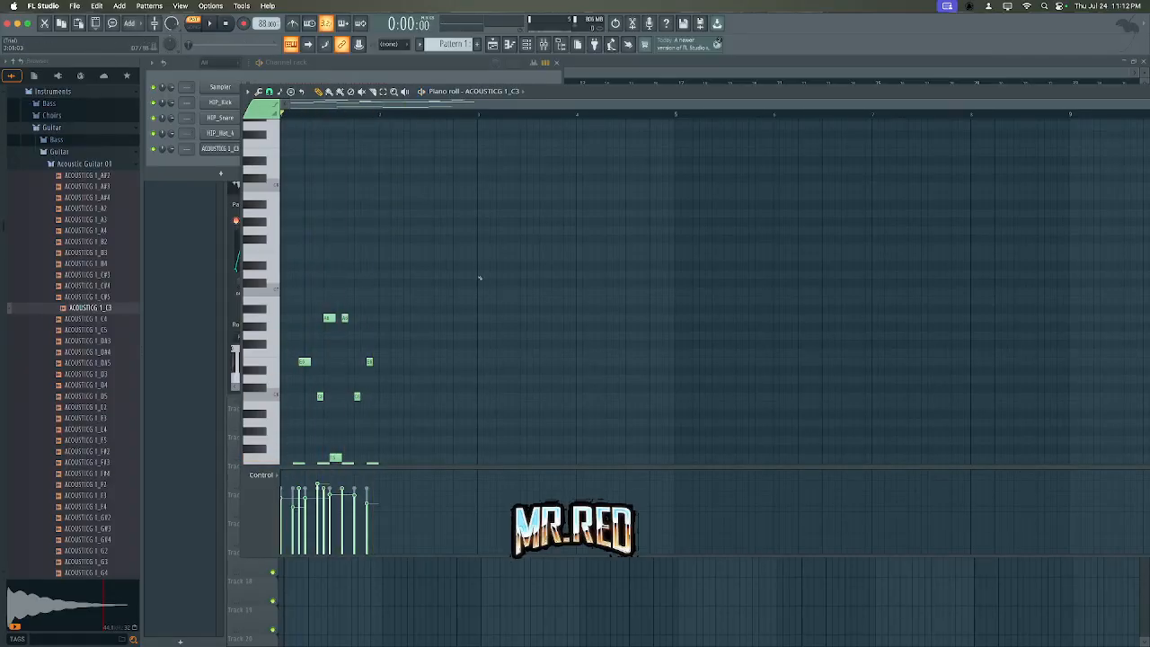
- Show the playlist and fill bars 1 to 4 of Track 1 with Pattern 1 clips
key("F5")
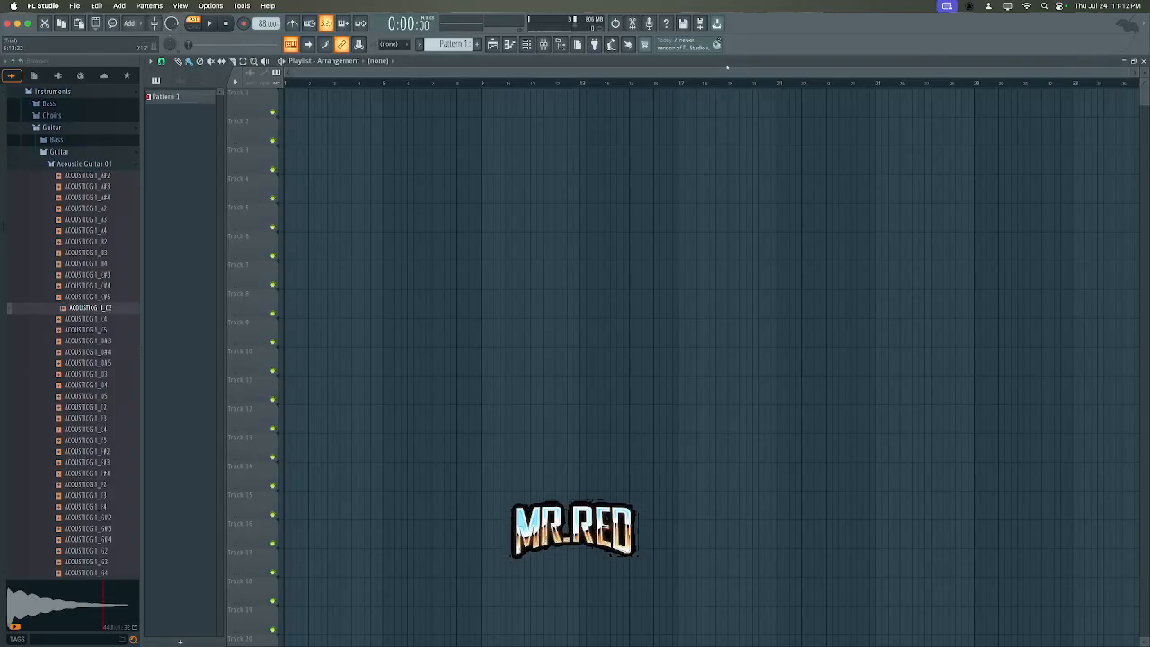
left_click(181, 7)
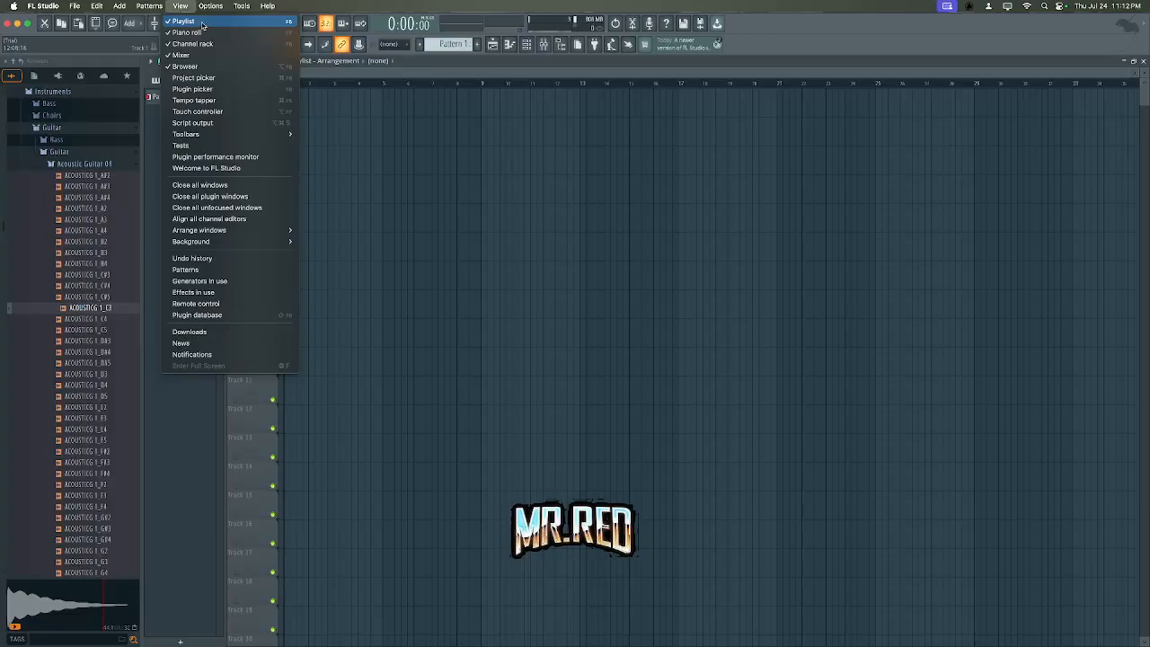
left_click(203, 23)
left_click(181, 6)
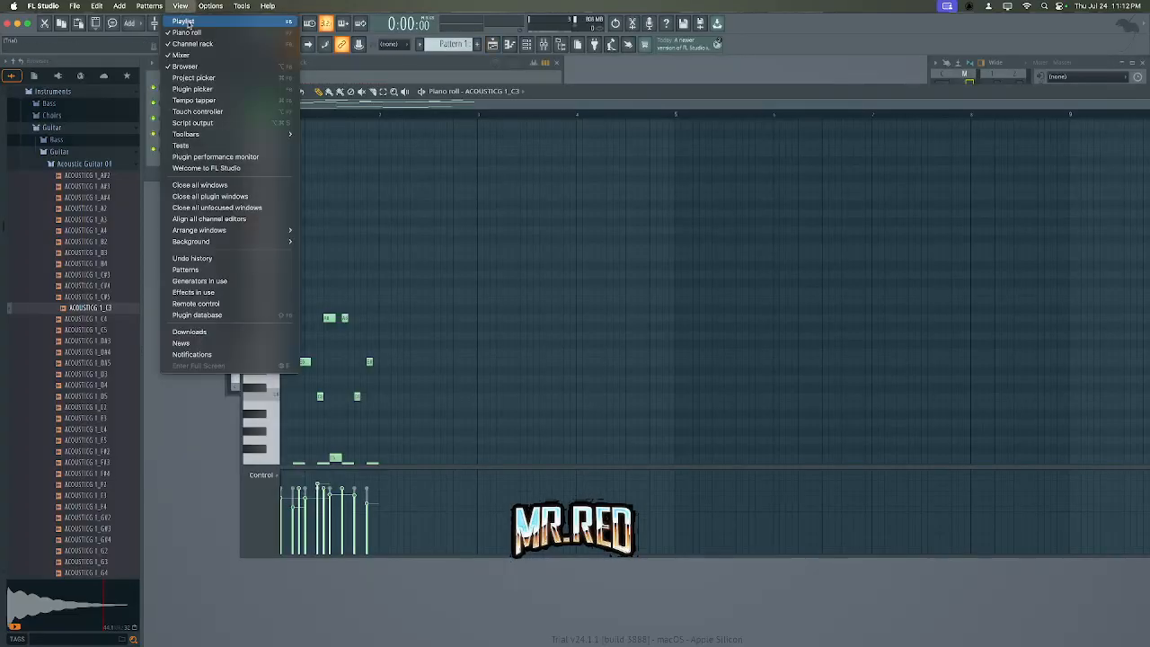
left_click(202, 23)
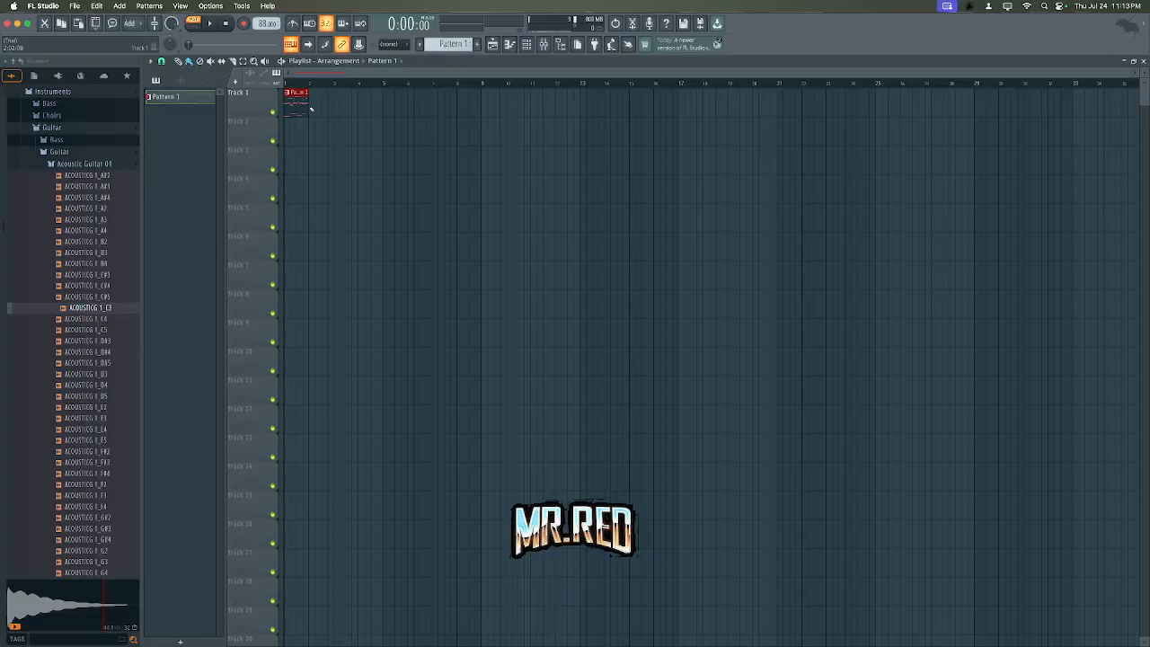
left_click_drag(311, 109, 370, 108)
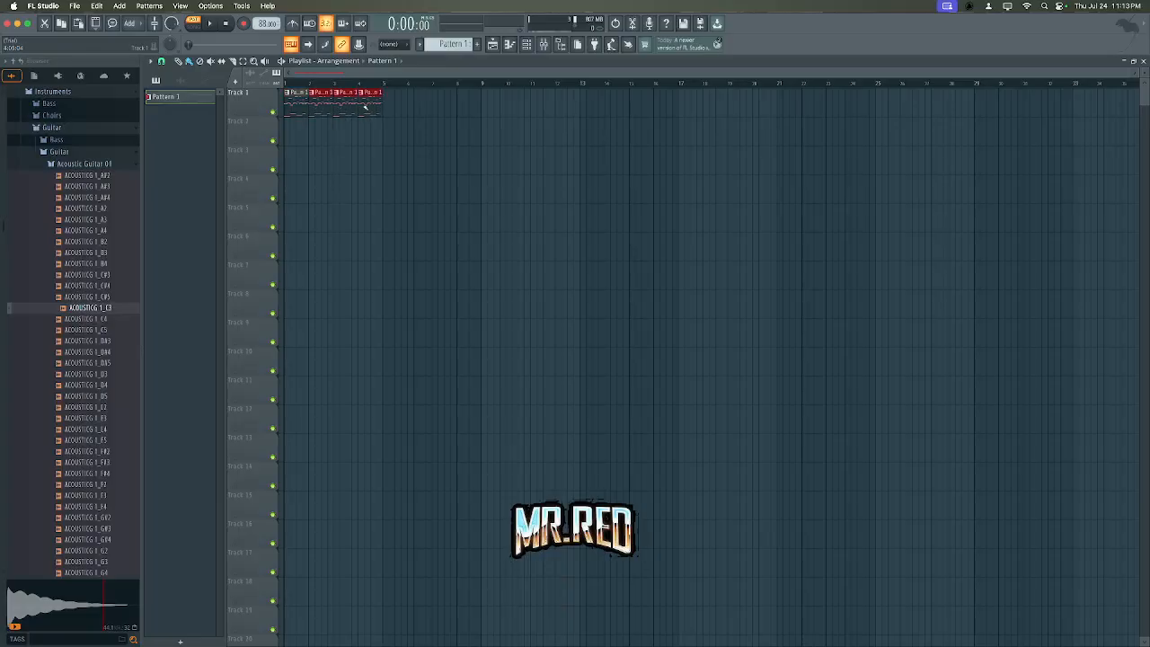
- Play the four-bar arrangement from the start in song mode, stopping once it has been heard
key("space")
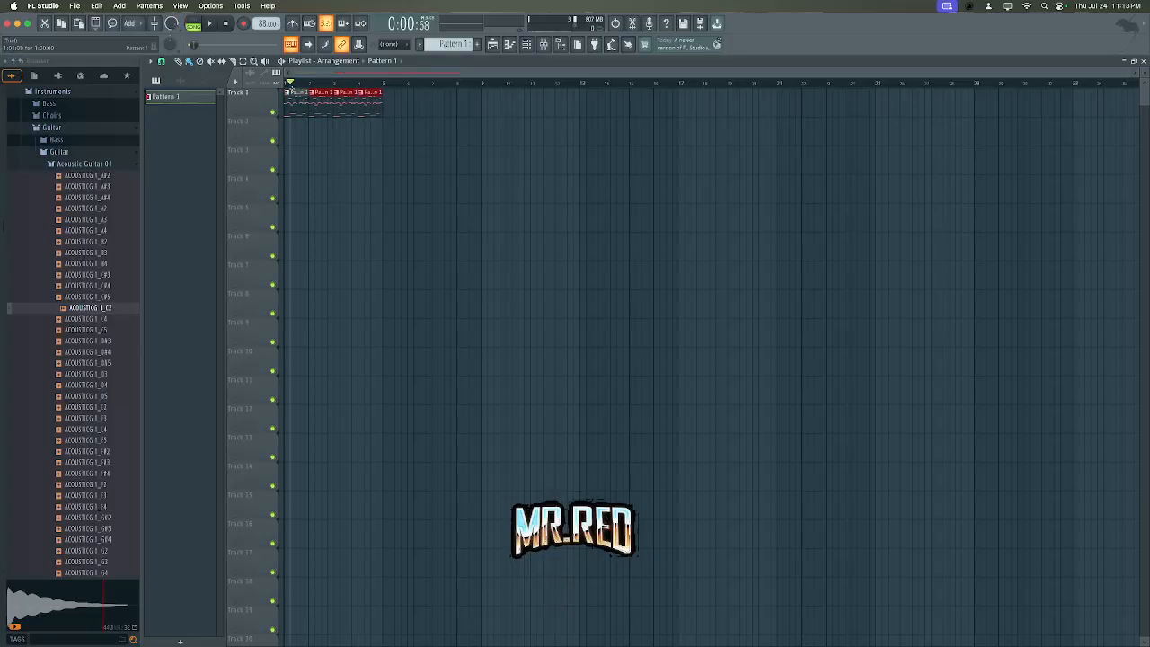
left_click(225, 25)
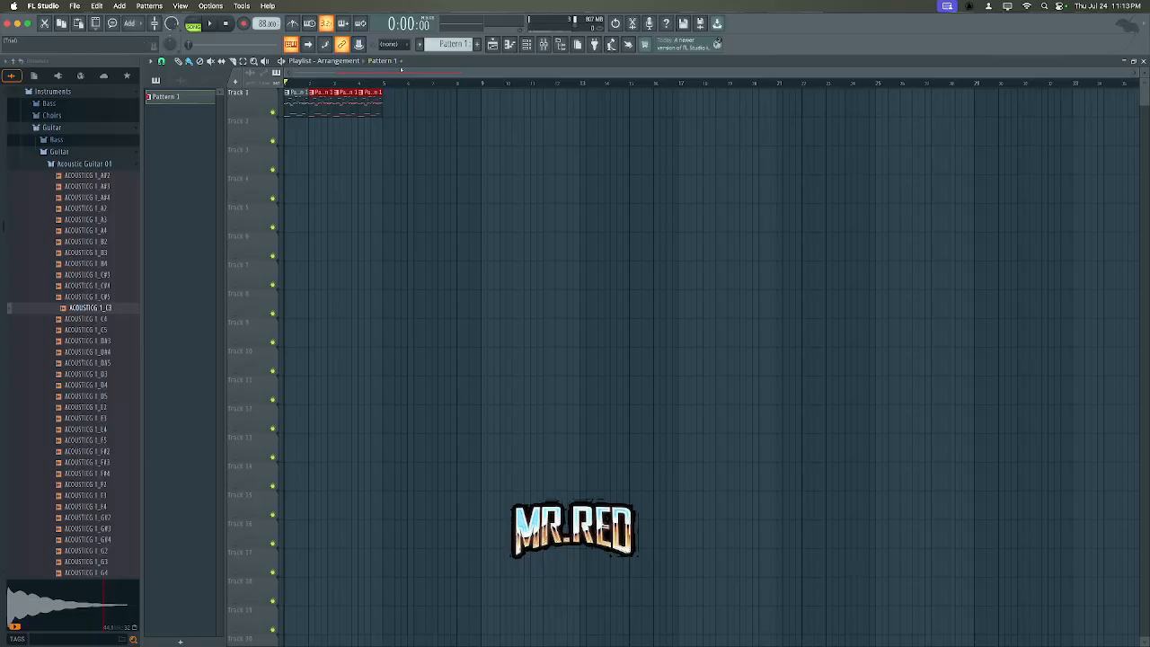
key("space")
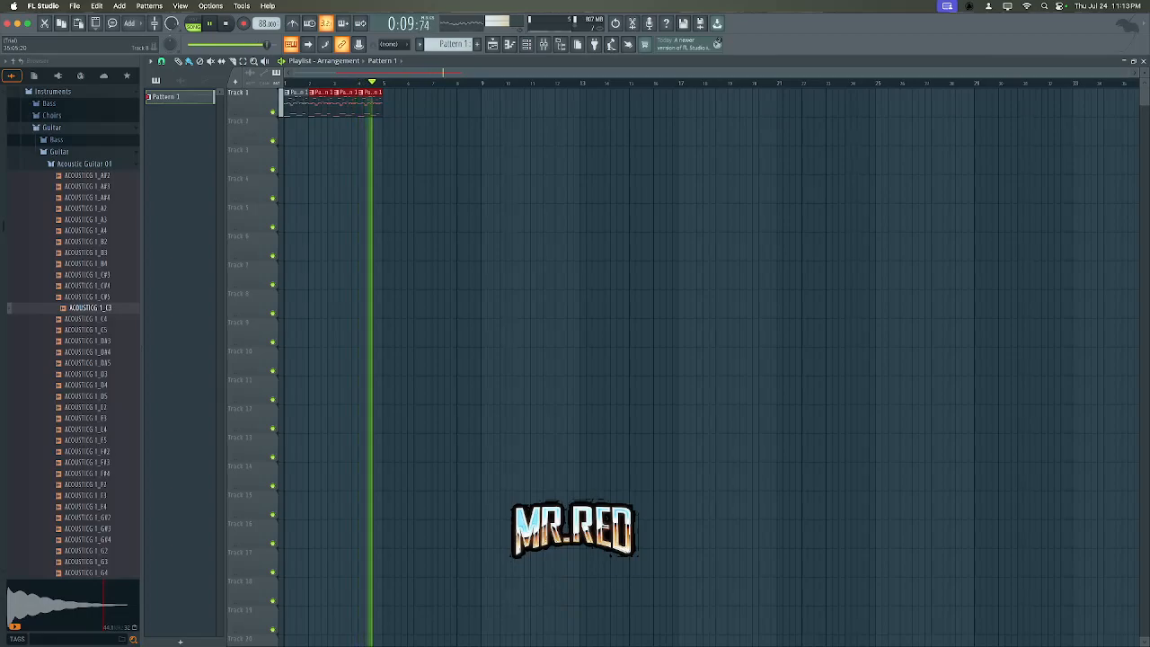
key("space")
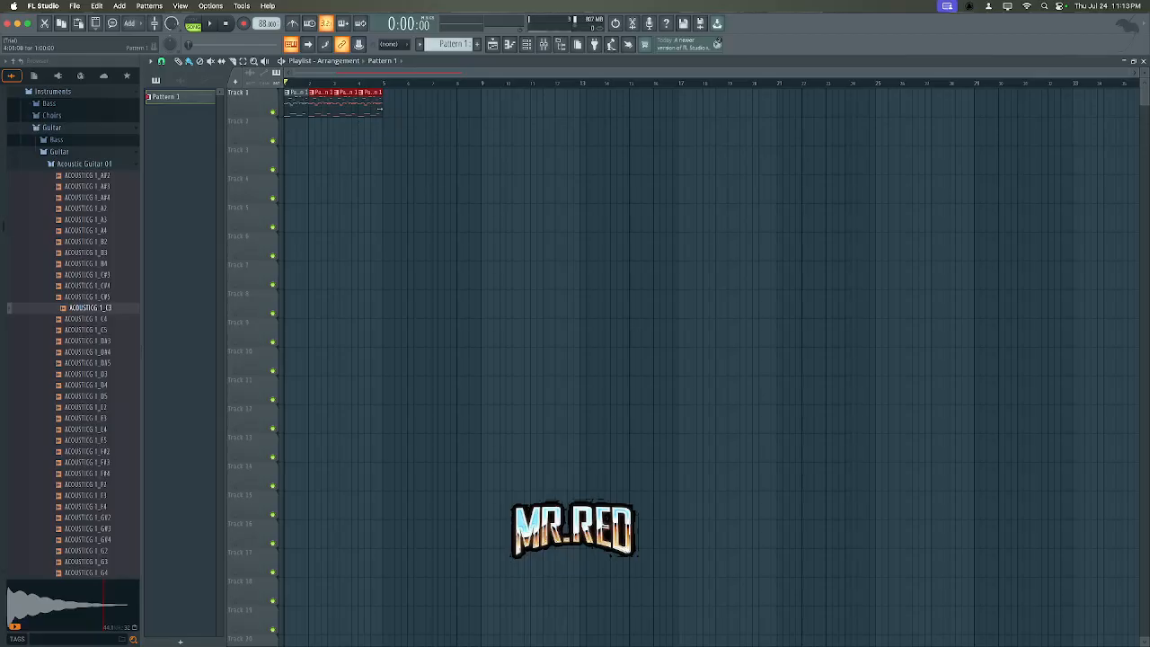
- Insert a new empty pattern before the existing one and name it pattern2
right_click(182, 101)
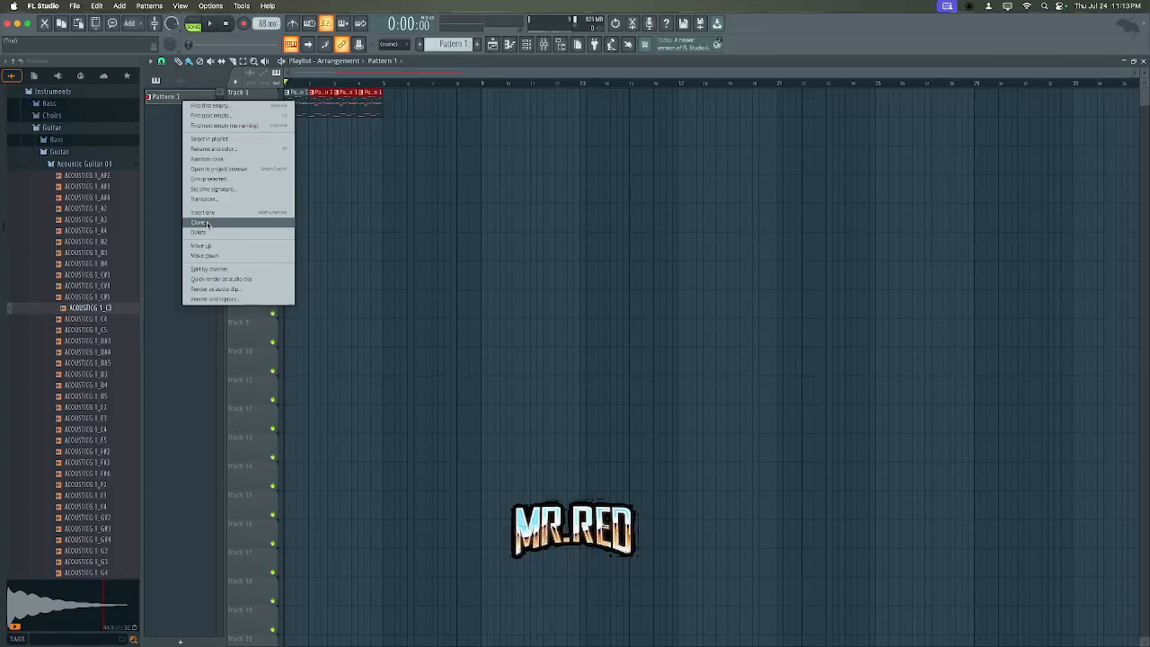
left_click(408, 79)
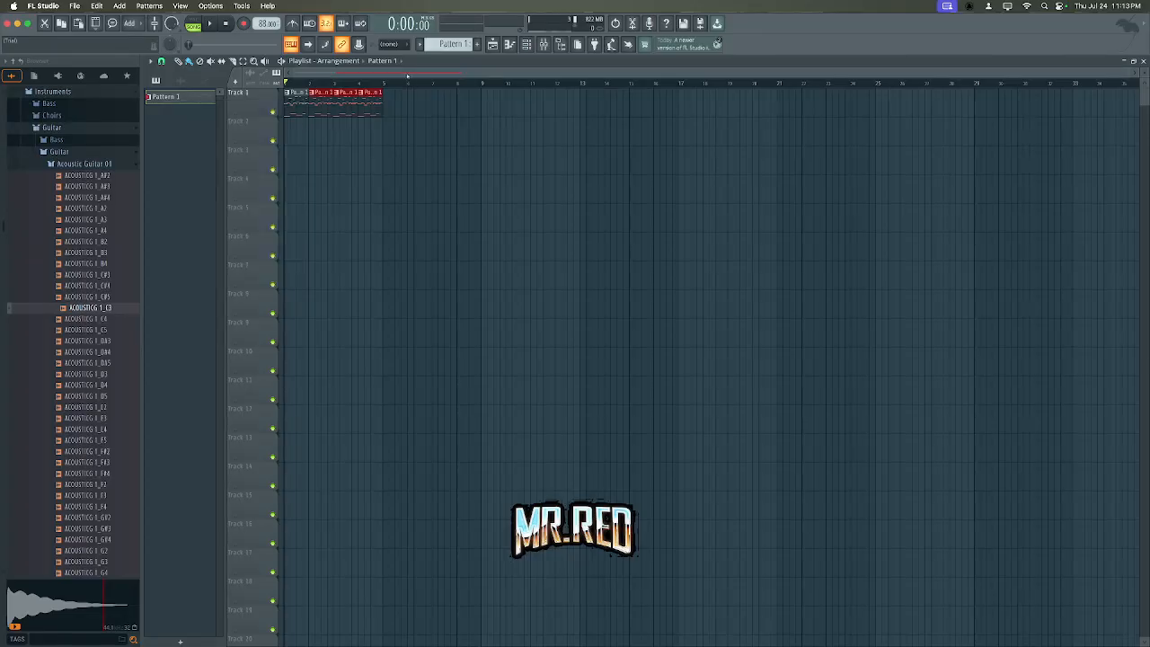
left_click(159, 6)
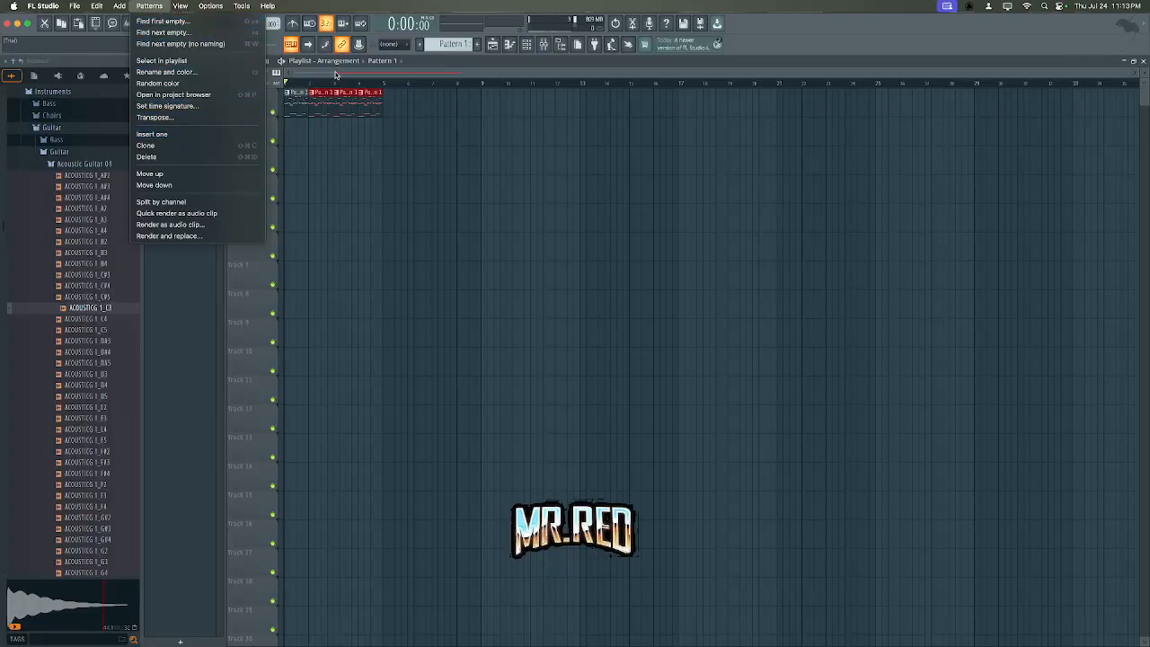
left_click(205, 134)
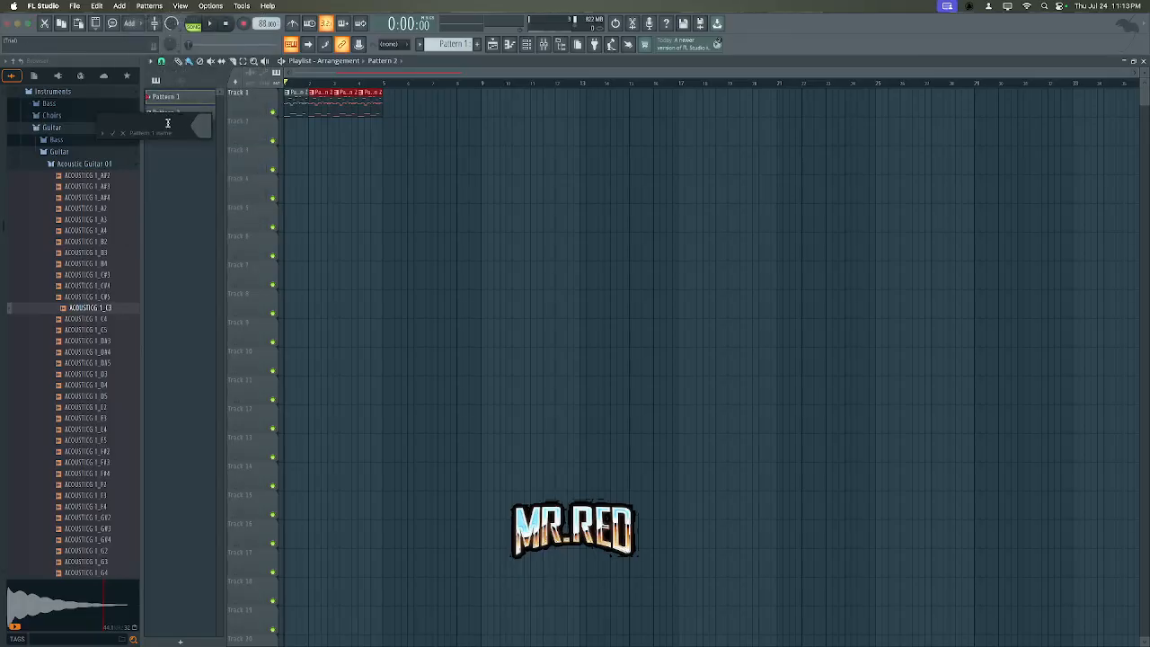
type("pattern2")
key("Return")
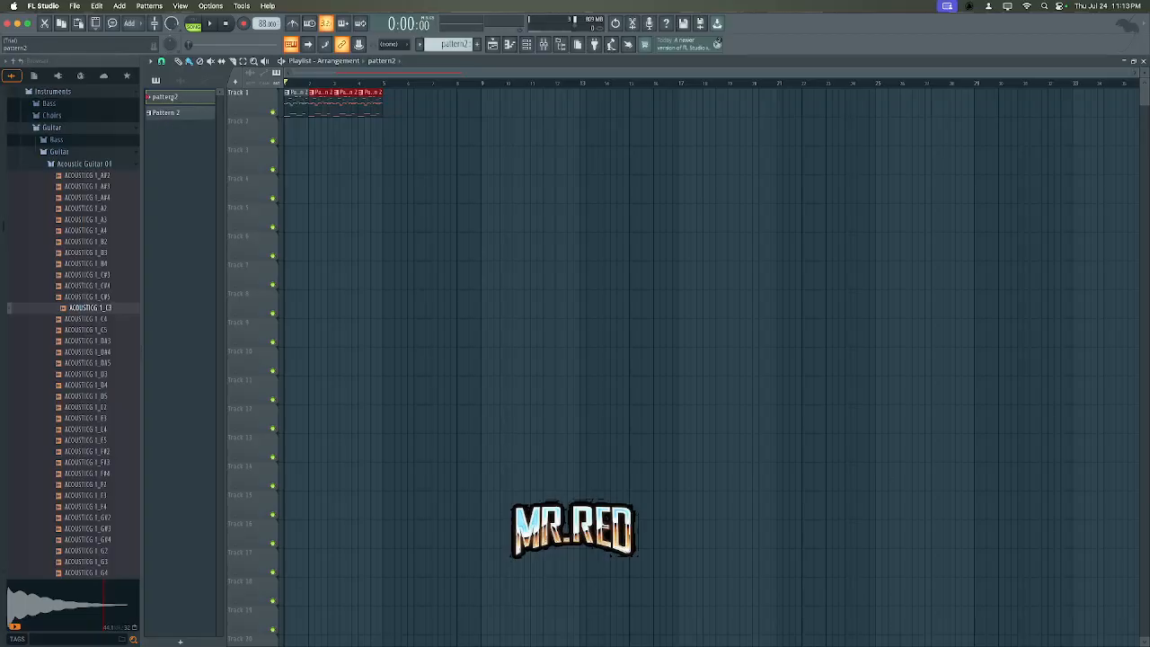
- Rename the newly inserted pattern as "pattern 1"
right_click(171, 97)
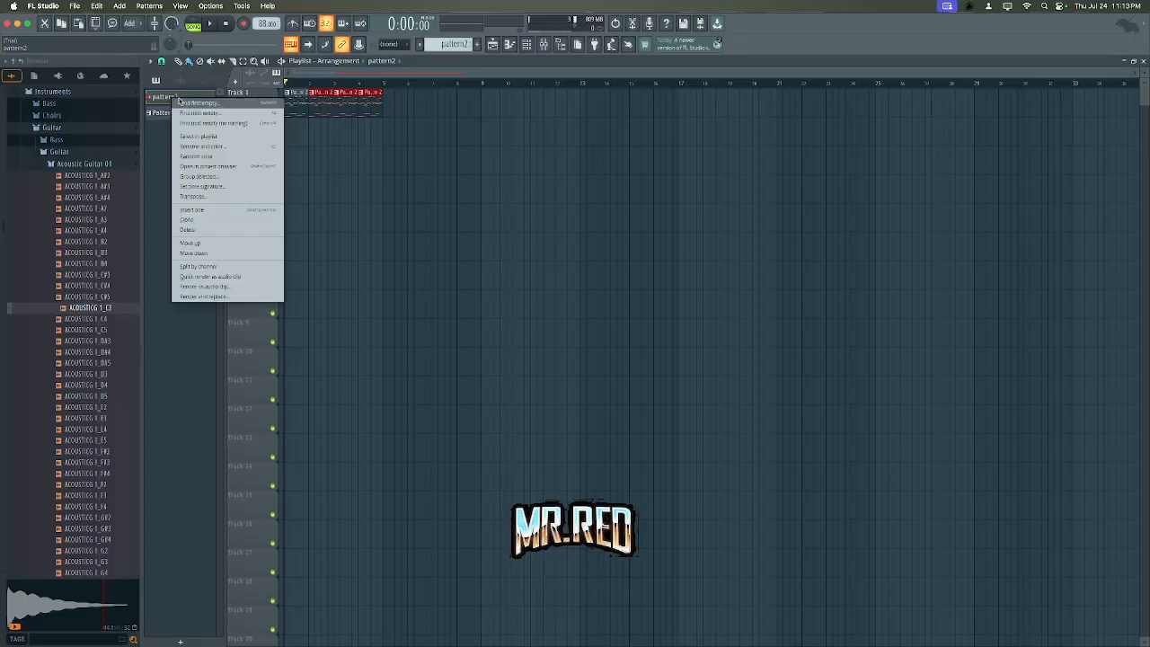
left_click(206, 146)
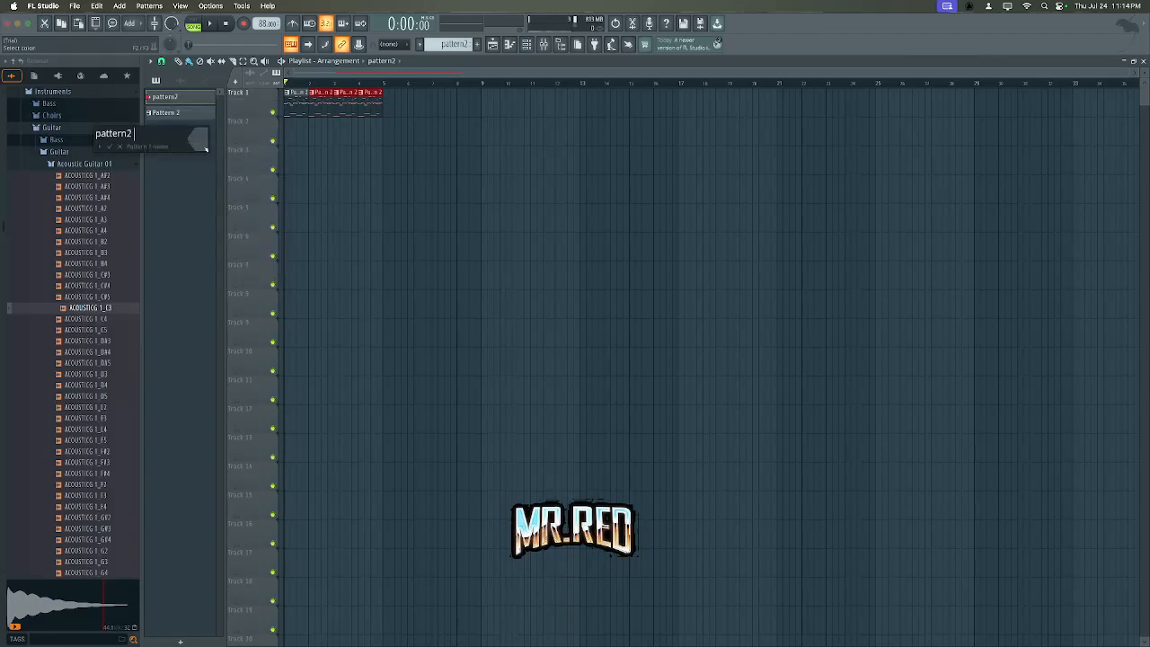
key("BackSpace")
type("1")
key("Return")
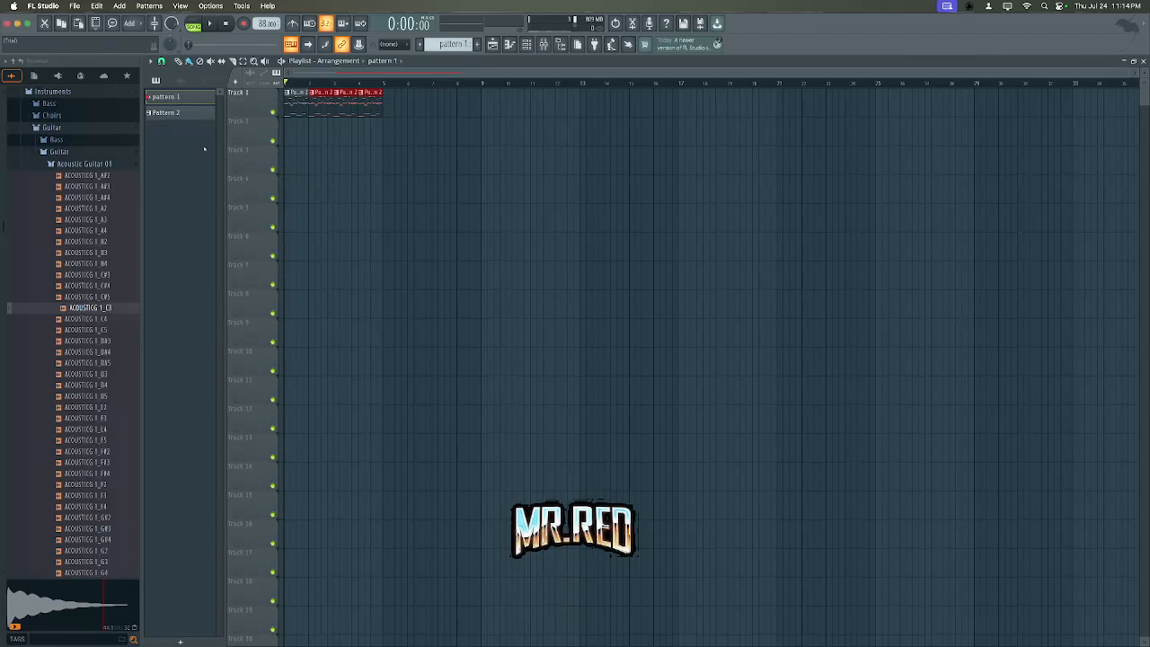
- Place two clips of the empty pattern back to back on Track 2, at bars 5 and 6
left_click(386, 131)
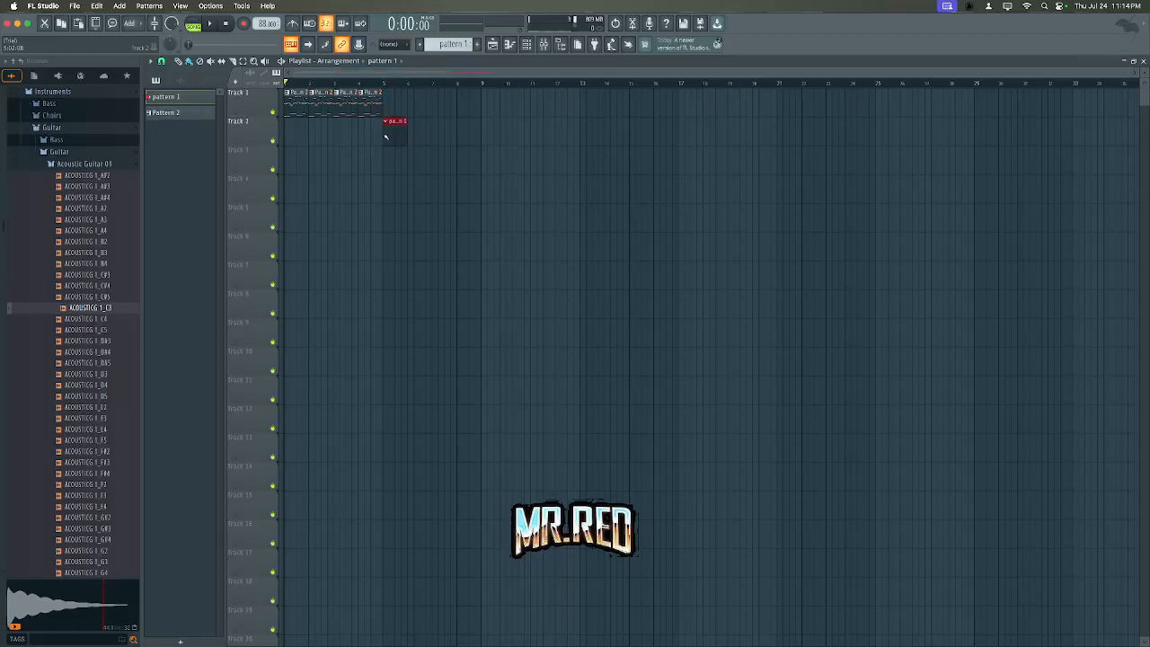
left_click(414, 137)
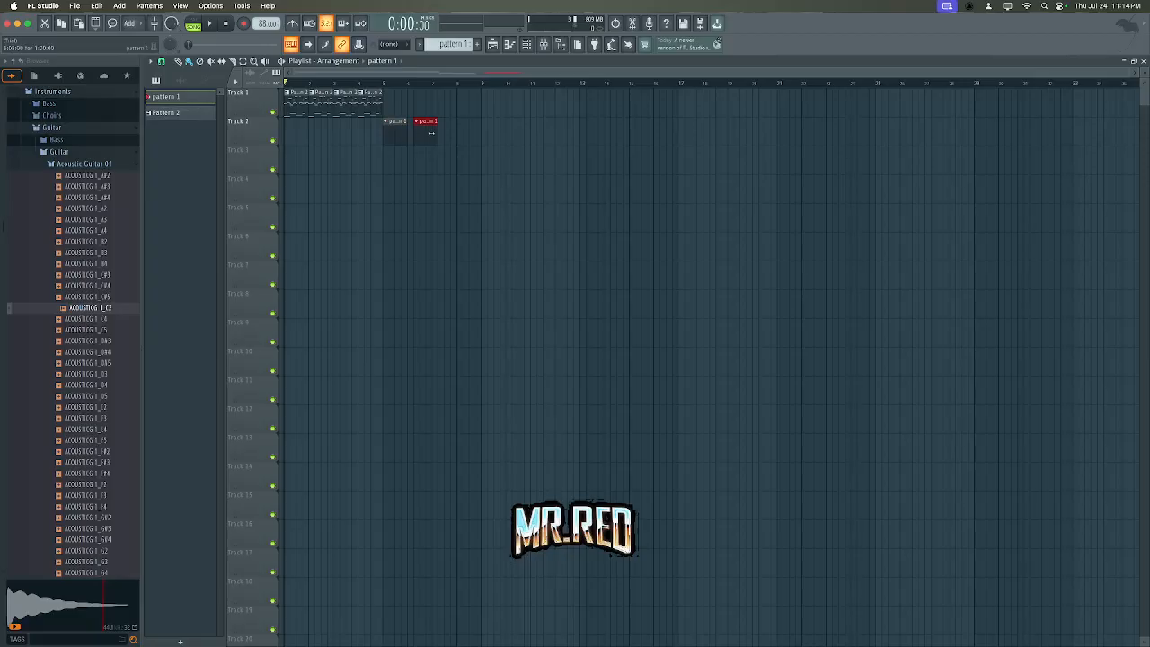
left_click_drag(429, 133, 420, 133)
- Program the channel rack drums: HIP_Kick on steps 1 and 9, HIP_Snare on steps 5 and 13, HIP_Hat_A on every second step
key("F6")
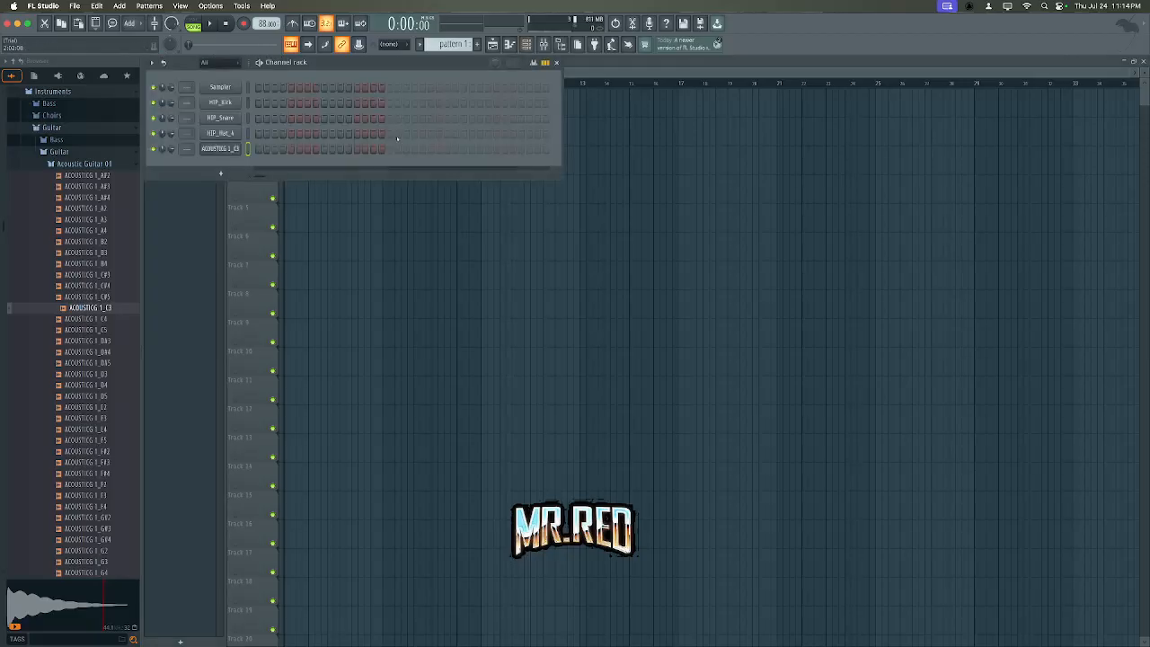
left_click(325, 102)
left_click(290, 118)
left_click(356, 117)
right_click(234, 133)
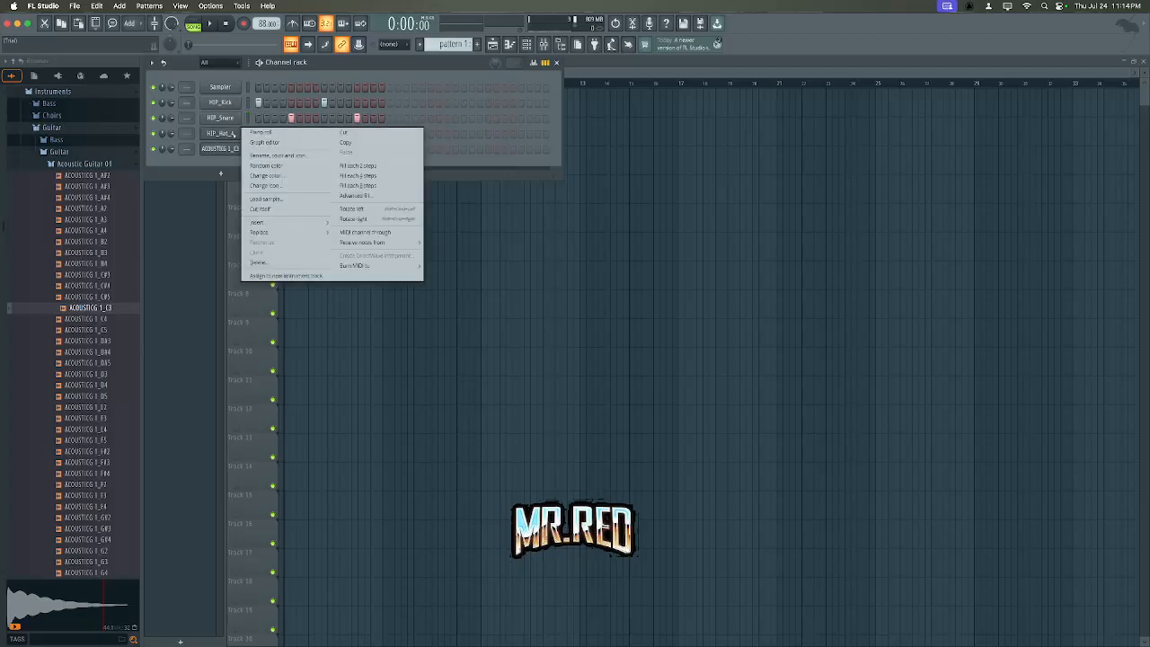
left_click(378, 167)
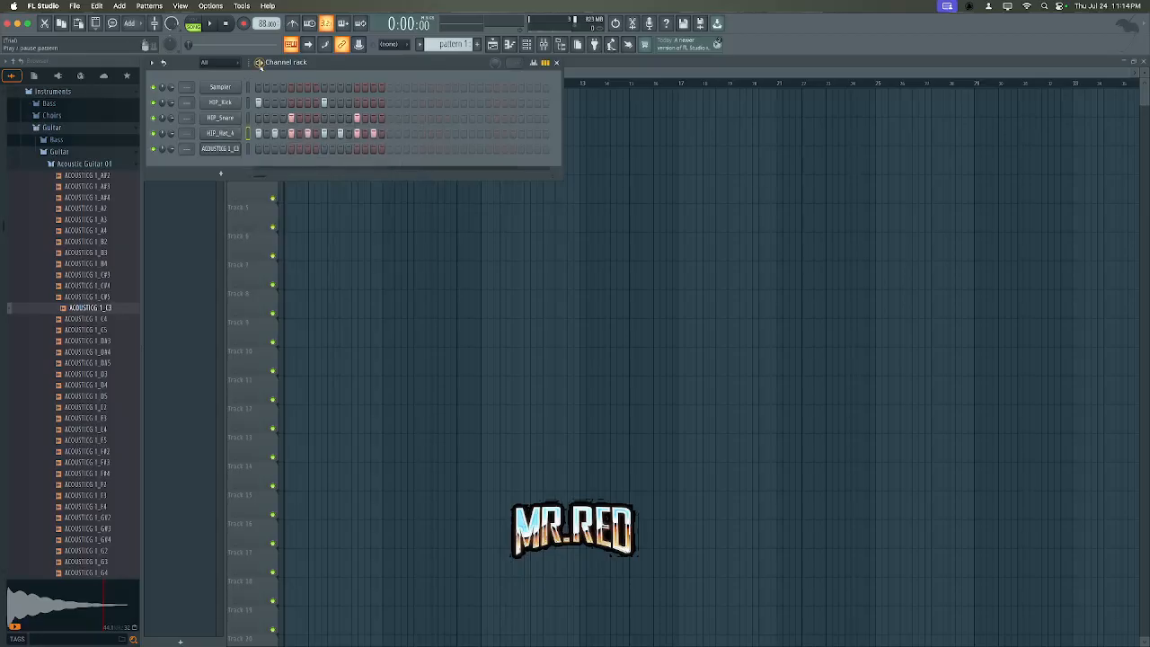
- Play the drum pattern, fill in the remaining HIP_Hat_A steps so all 16 are active, and close the channel rack
key("space")
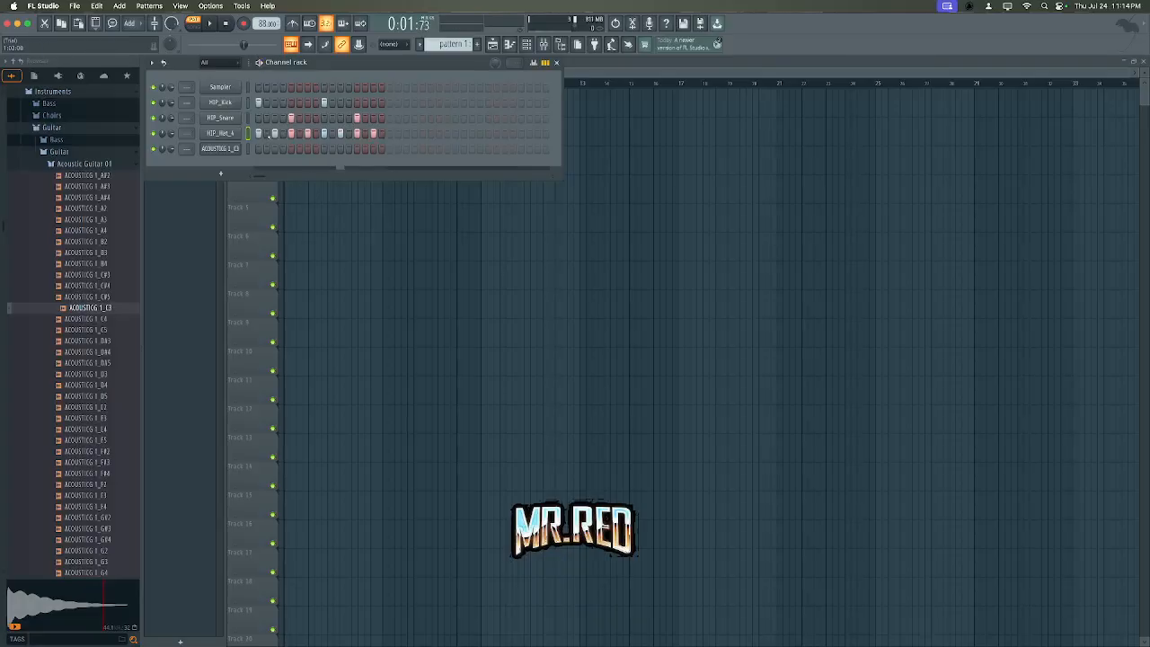
left_click_drag(266, 134, 381, 134)
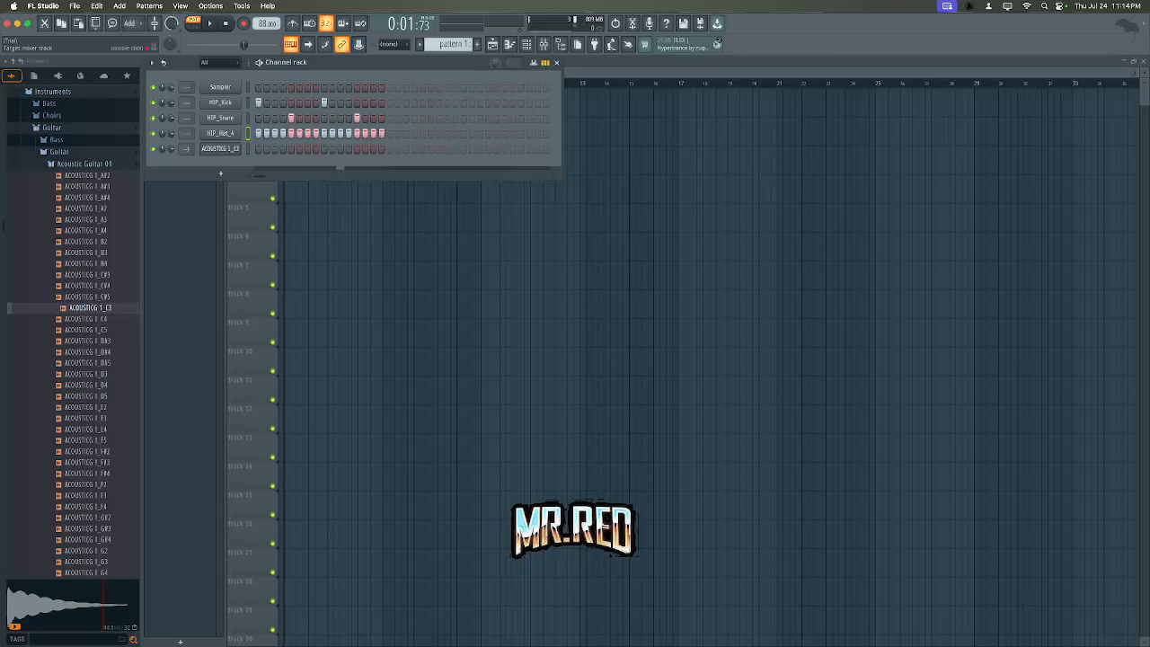
left_click(557, 63)
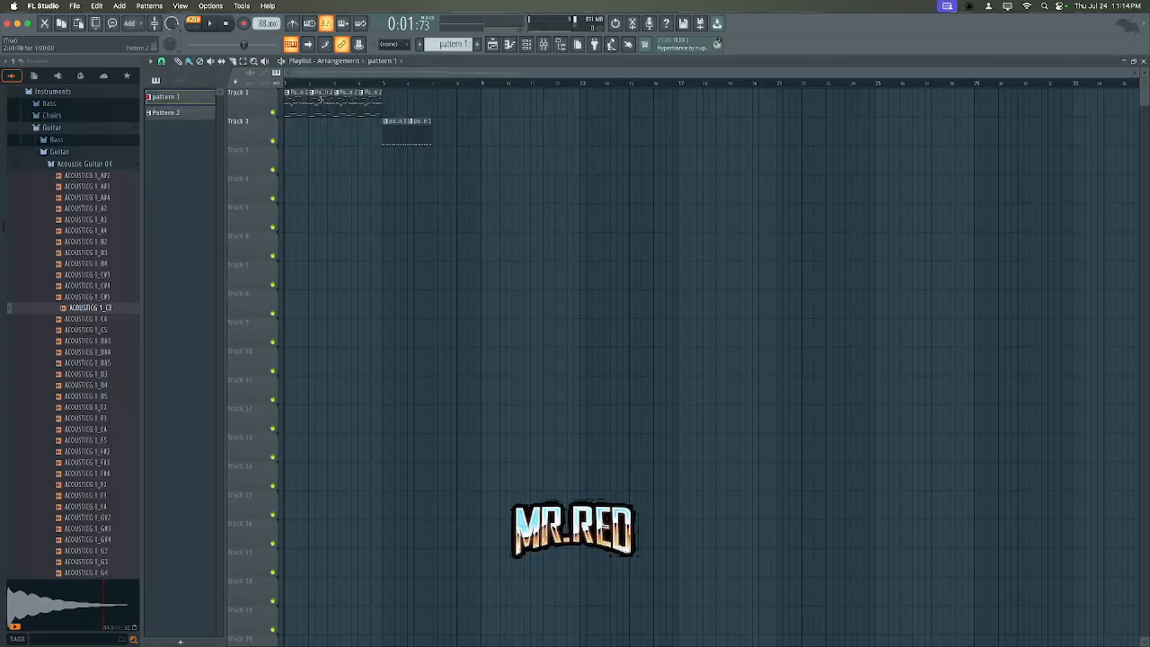
- Open Pattern 2 in the channel rack and copy the notes of the ACOUSTICG 1_C3 channel
double_click(323, 109)
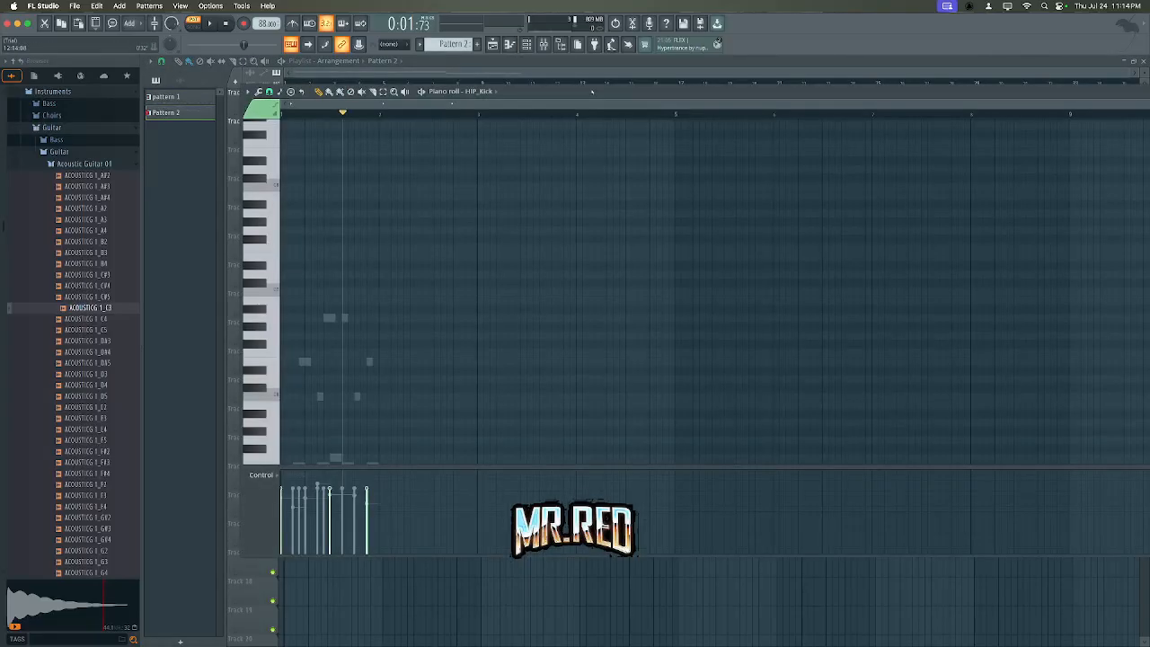
left_click_drag(590, 92, 572, 206)
left_click(180, 5)
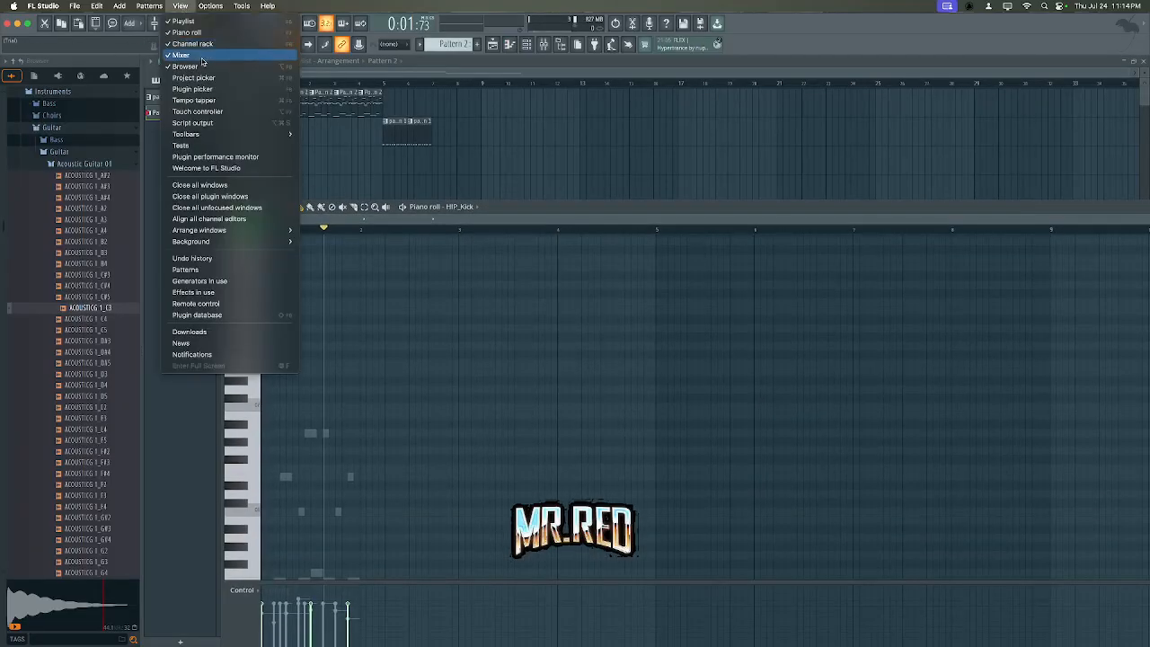
left_click(193, 41)
right_click(241, 145)
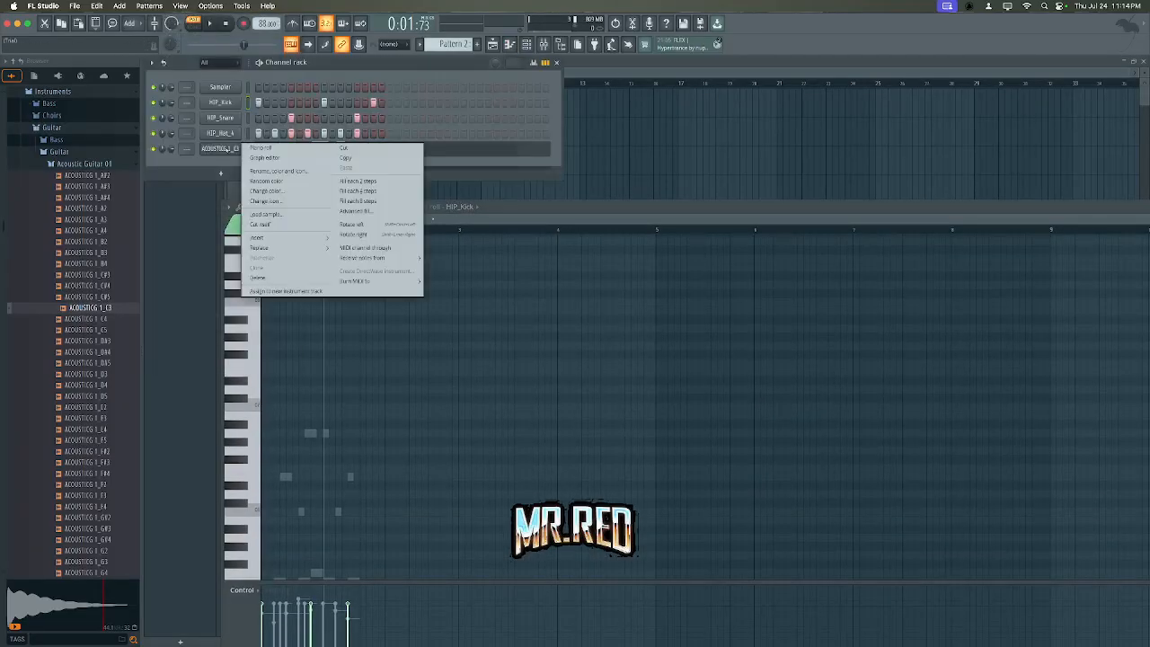
left_click(414, 148)
left_click(583, 113)
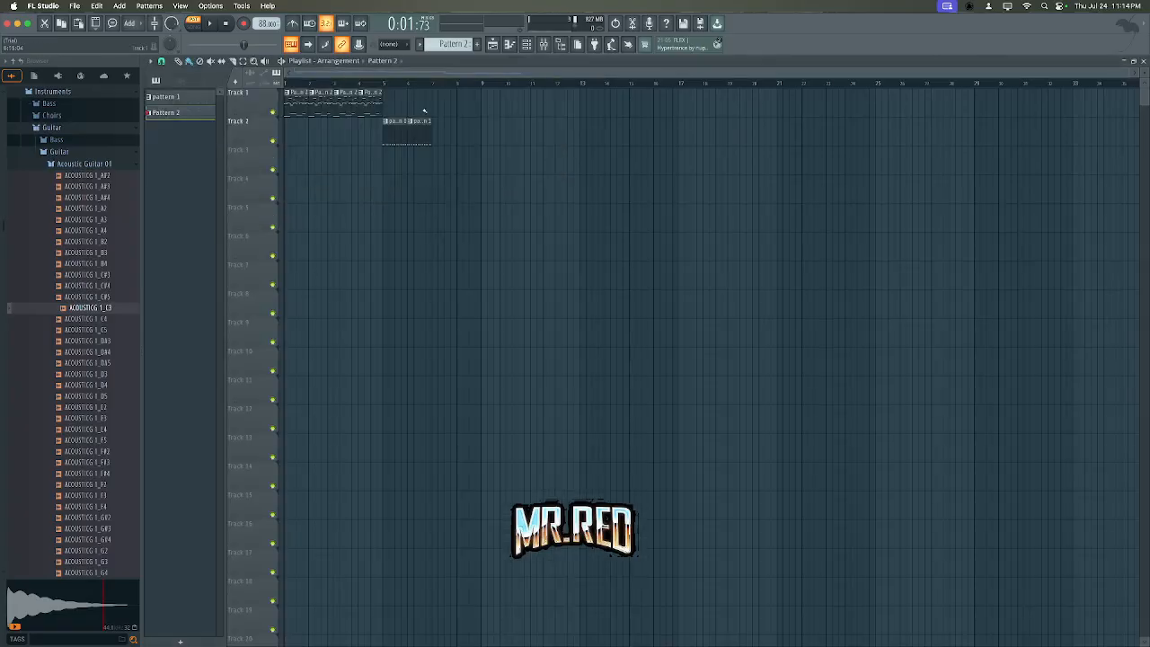
- Open pattern 1 in the channel rack and paste the copied guitar notes into its ACOUSTICG 1_C3 channel
double_click(400, 138)
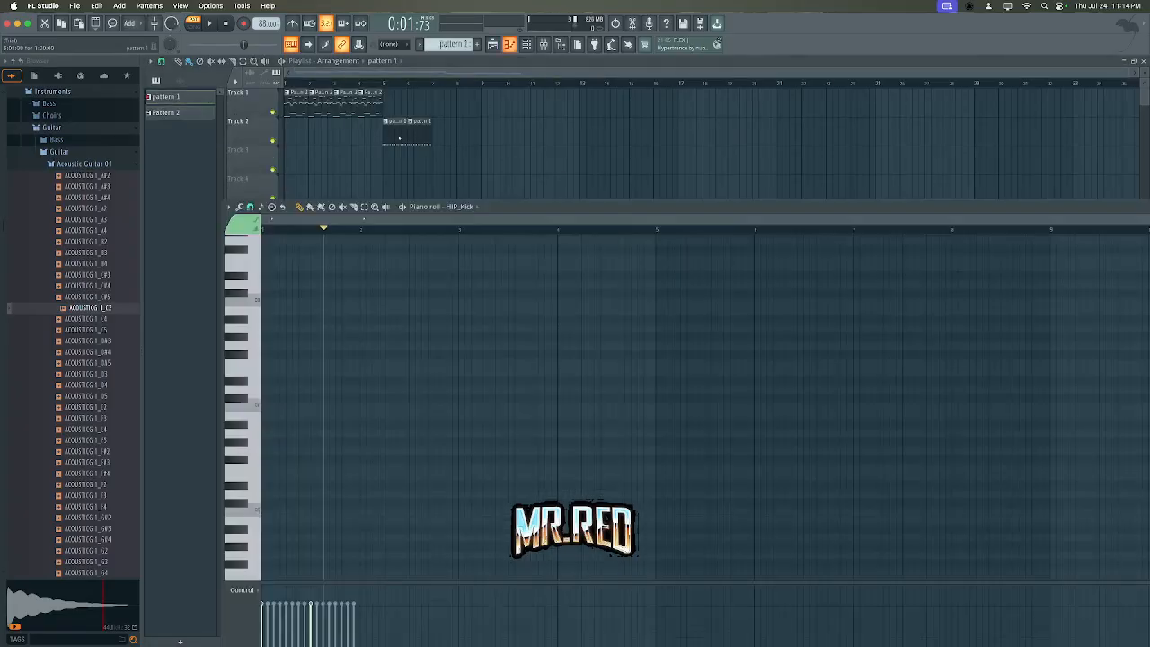
left_click(180, 6)
left_click(200, 45)
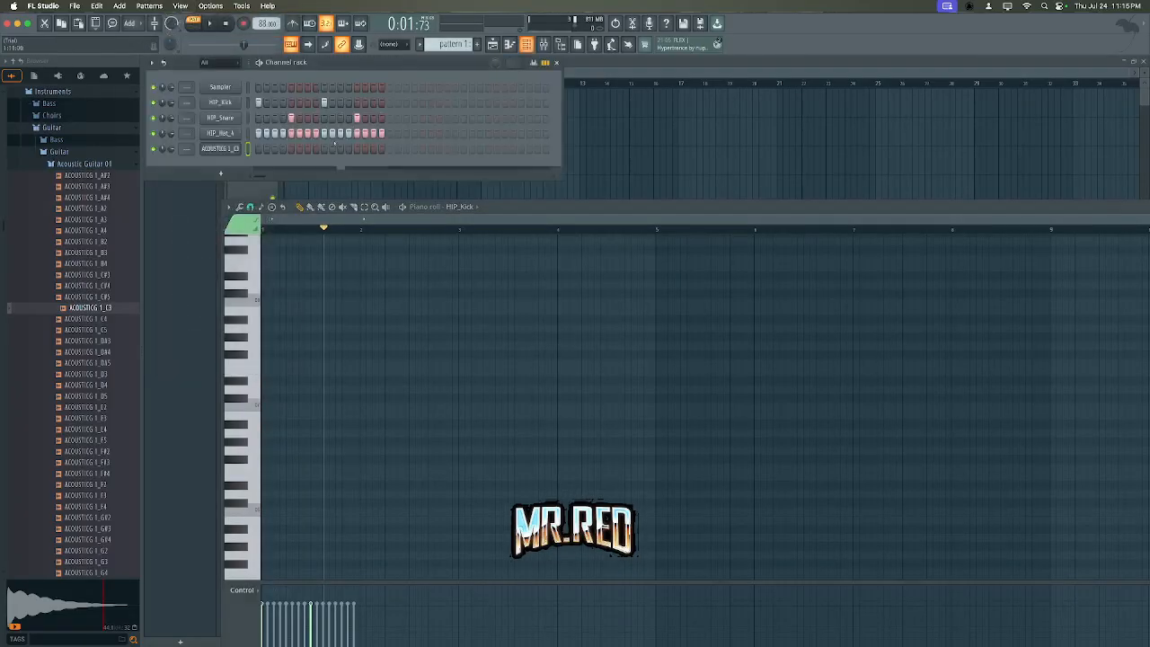
right_click(221, 150)
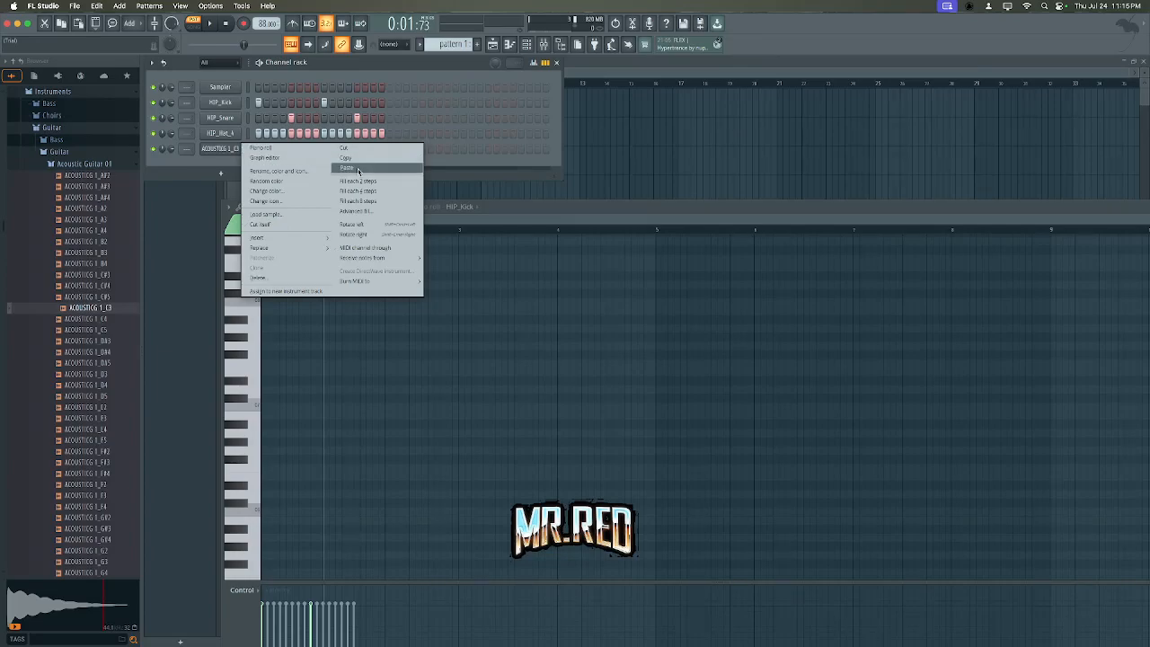
left_click(357, 169)
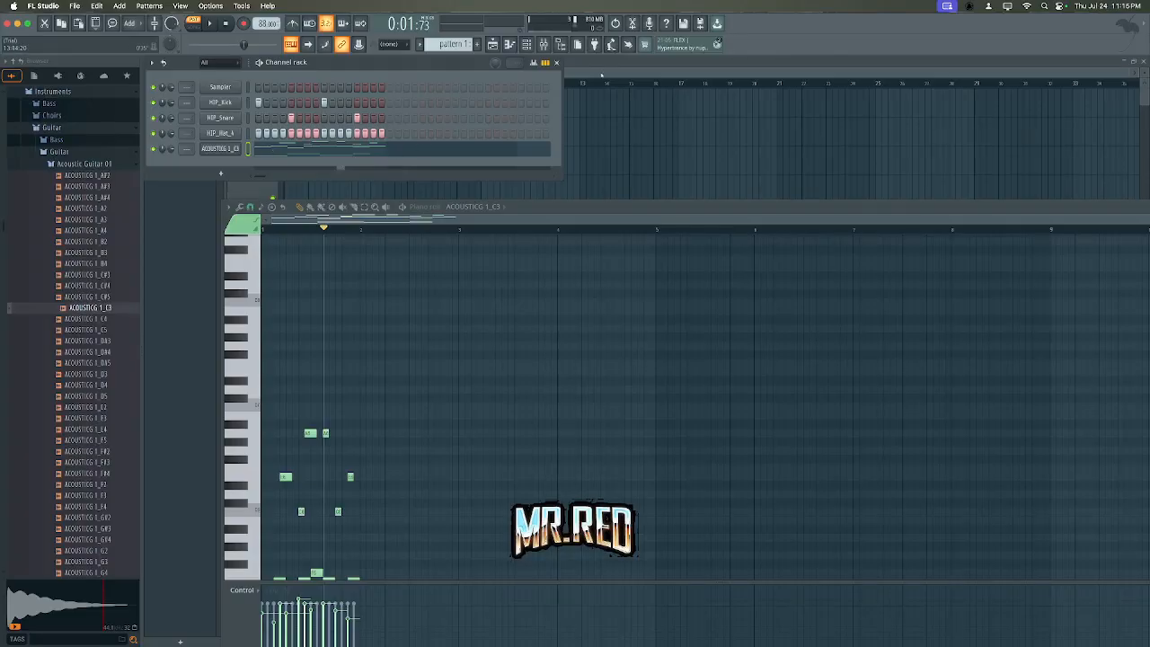
key("F5")
- Play the song from bar 5 to hear pattern 1 with the guitar, and stop playback
left_click(386, 82)
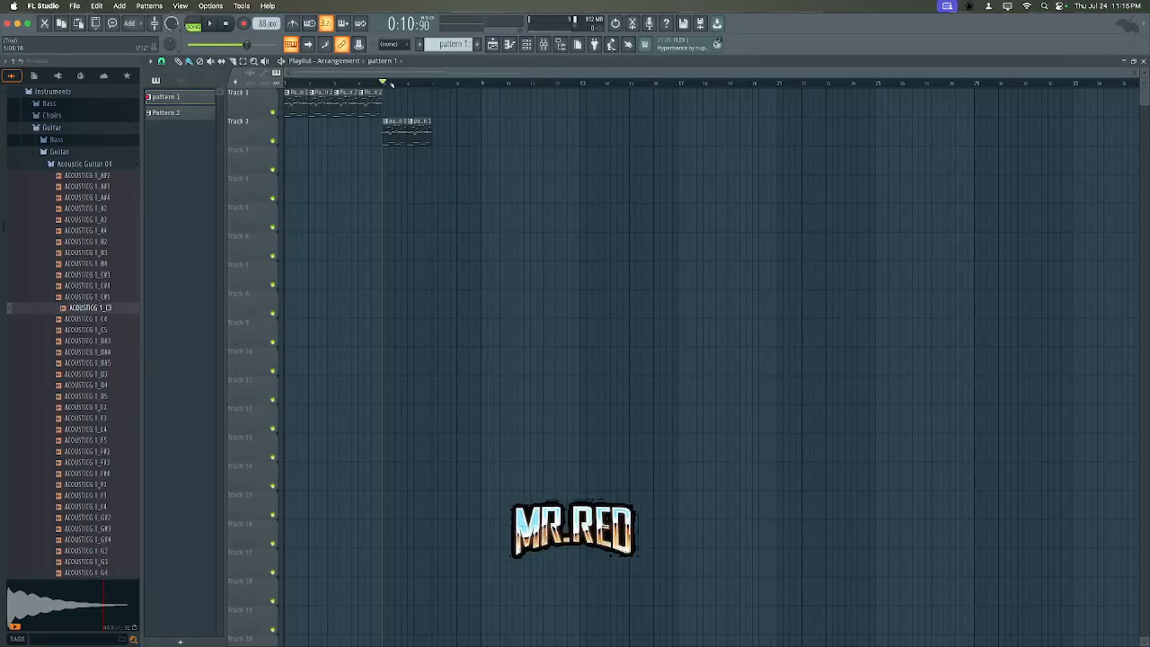
key("space")
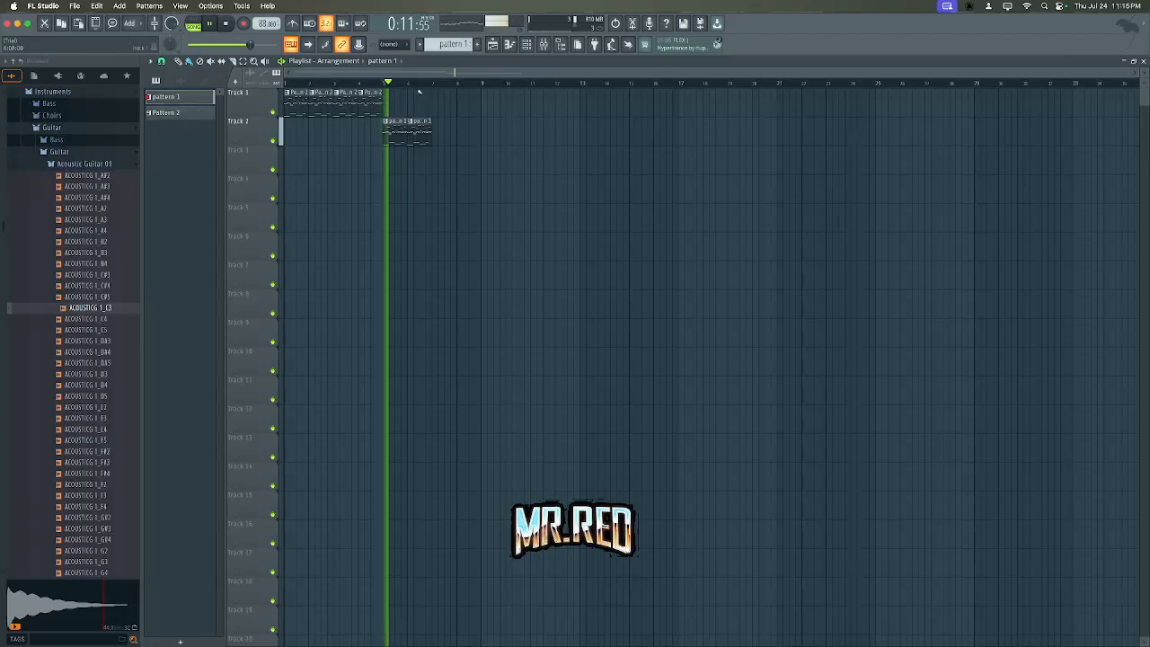
key("space")
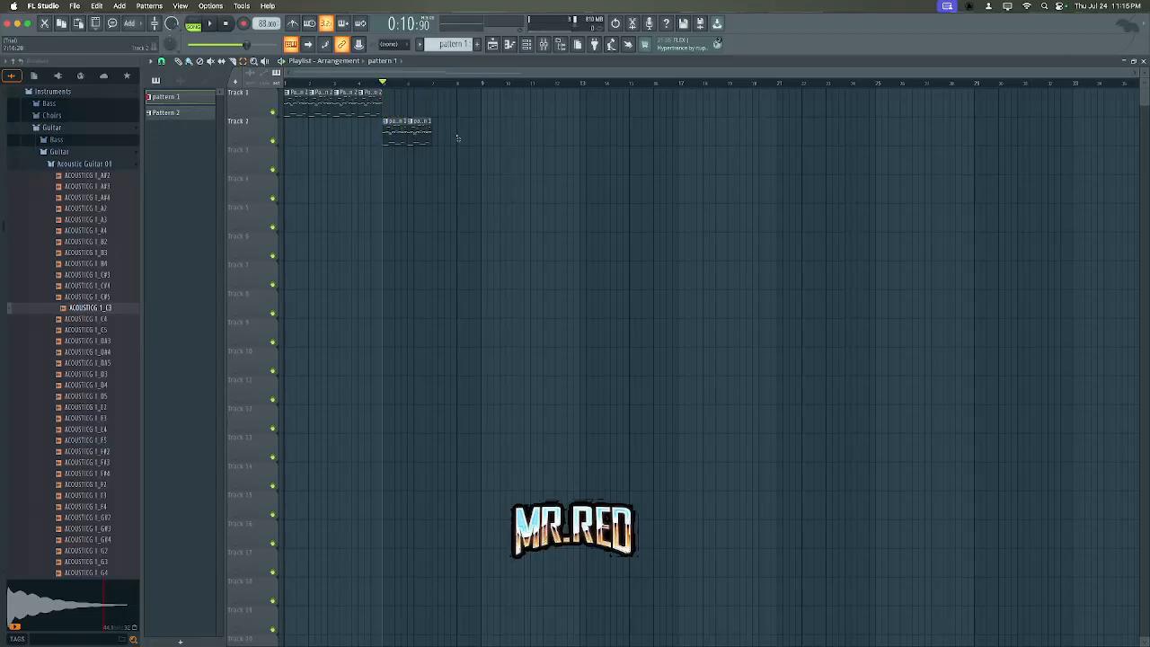
- Select the two pattern 1 clips on Track 2 and duplicate them to bars 7 and 8
left_click(409, 139)
left_click(483, 125)
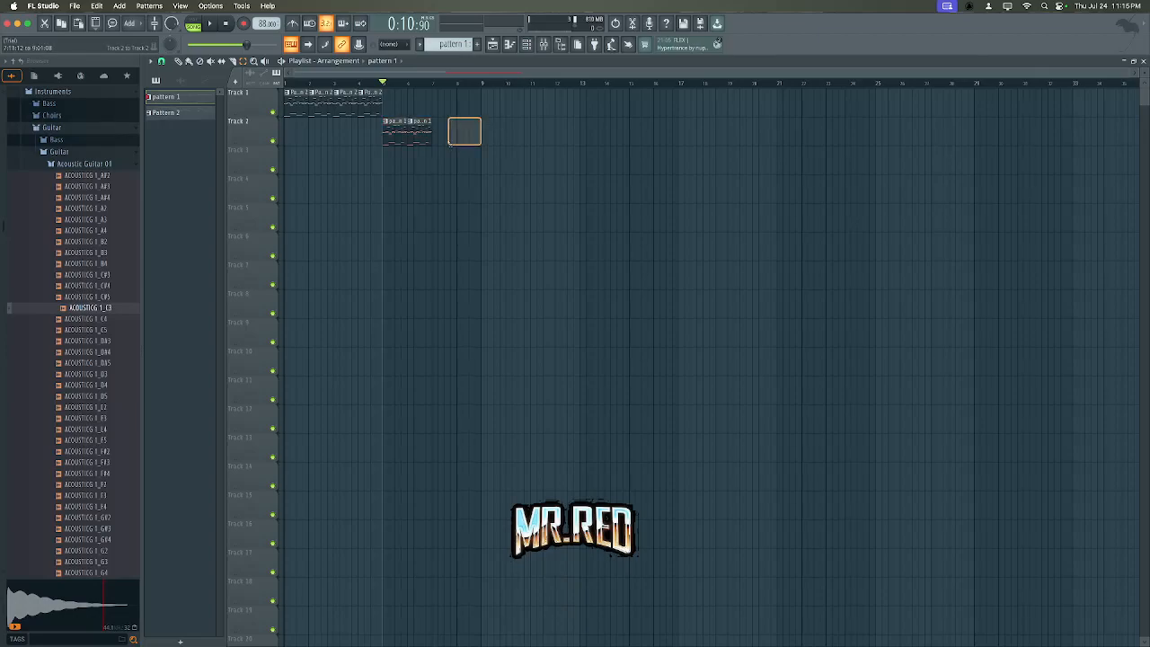
left_click_drag(483, 135, 377, 147)
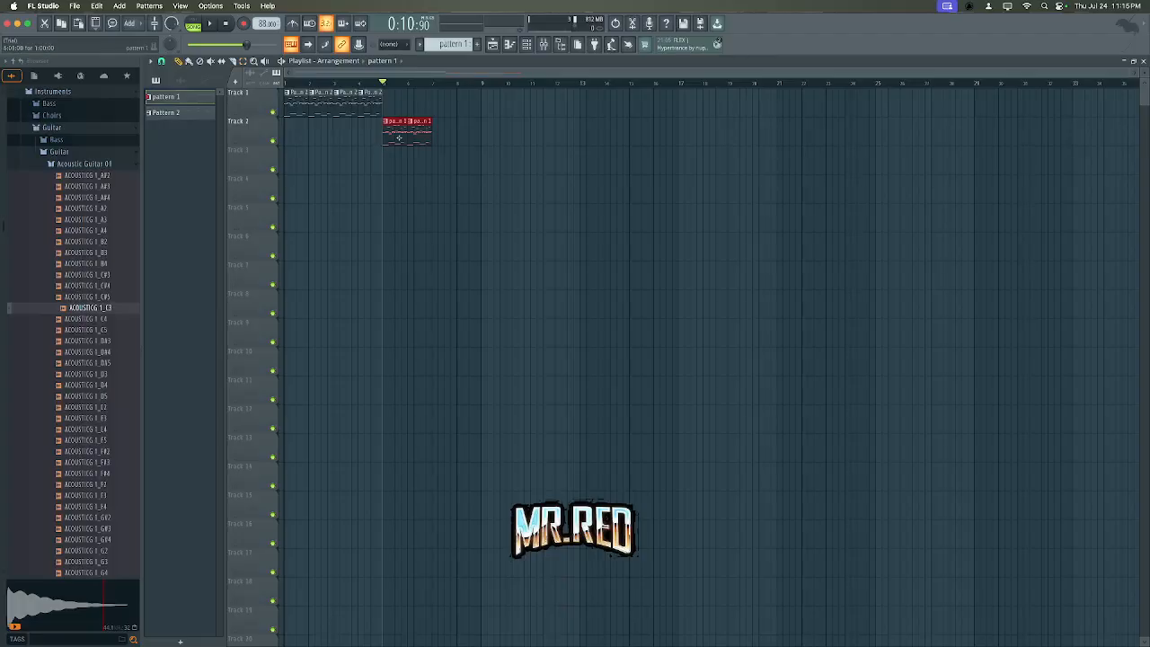
left_click_drag(398, 133, 434, 165)
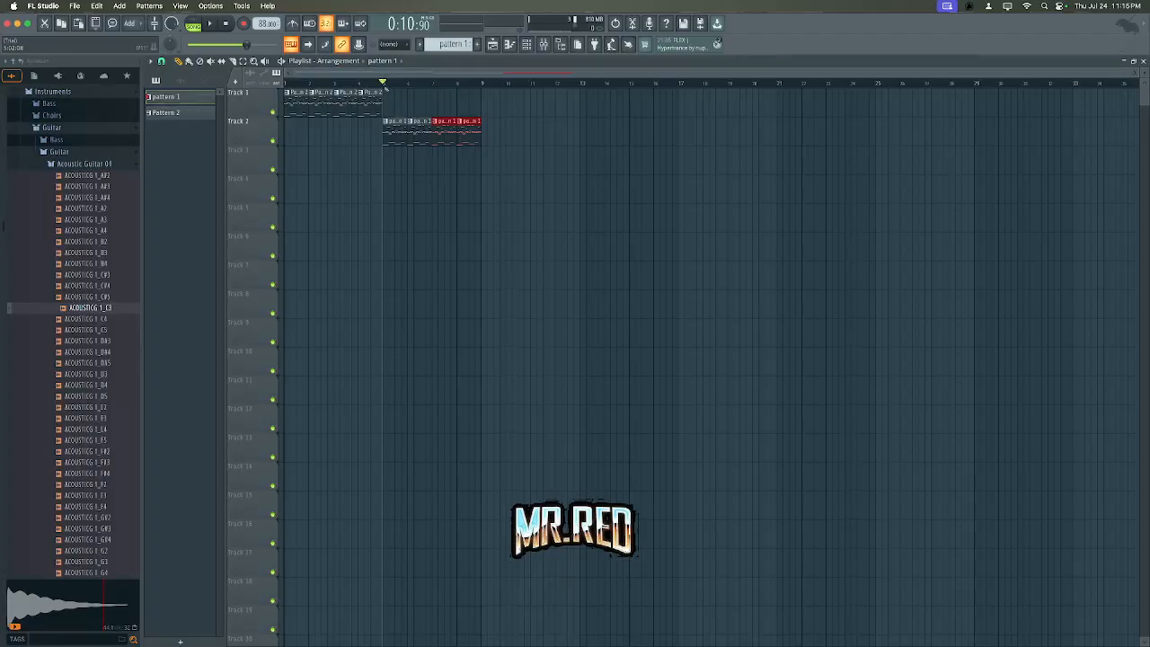
- Play the whole arrangement from the start through both pattern sections, and stop playback
left_click(390, 93)
left_click(227, 25)
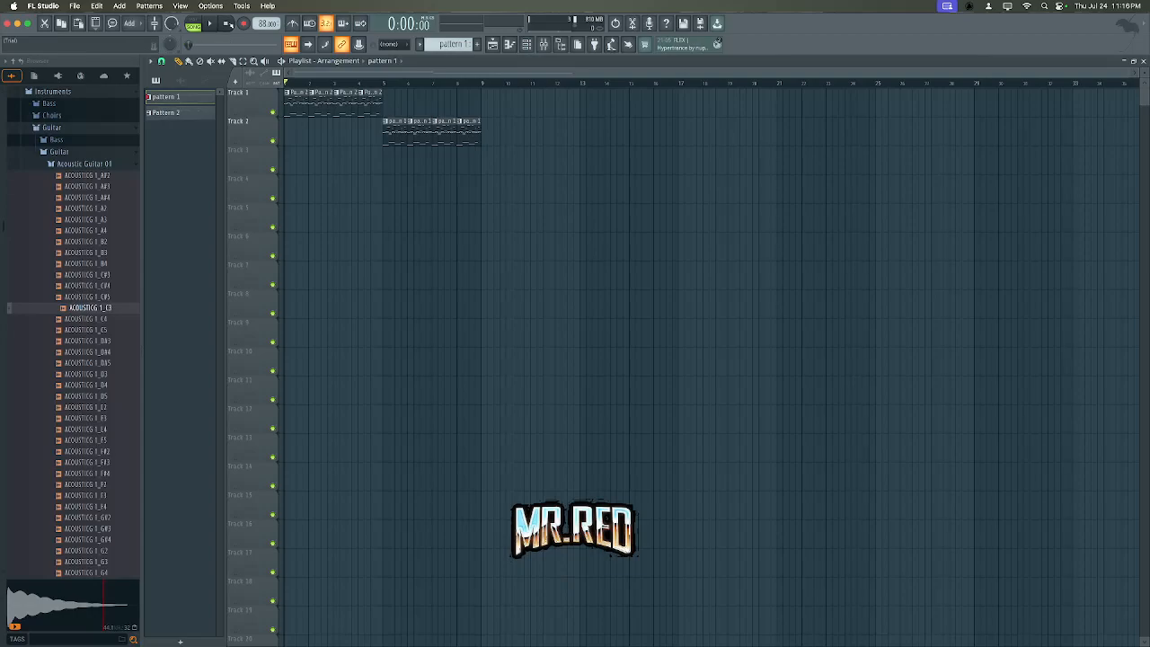
key("space")
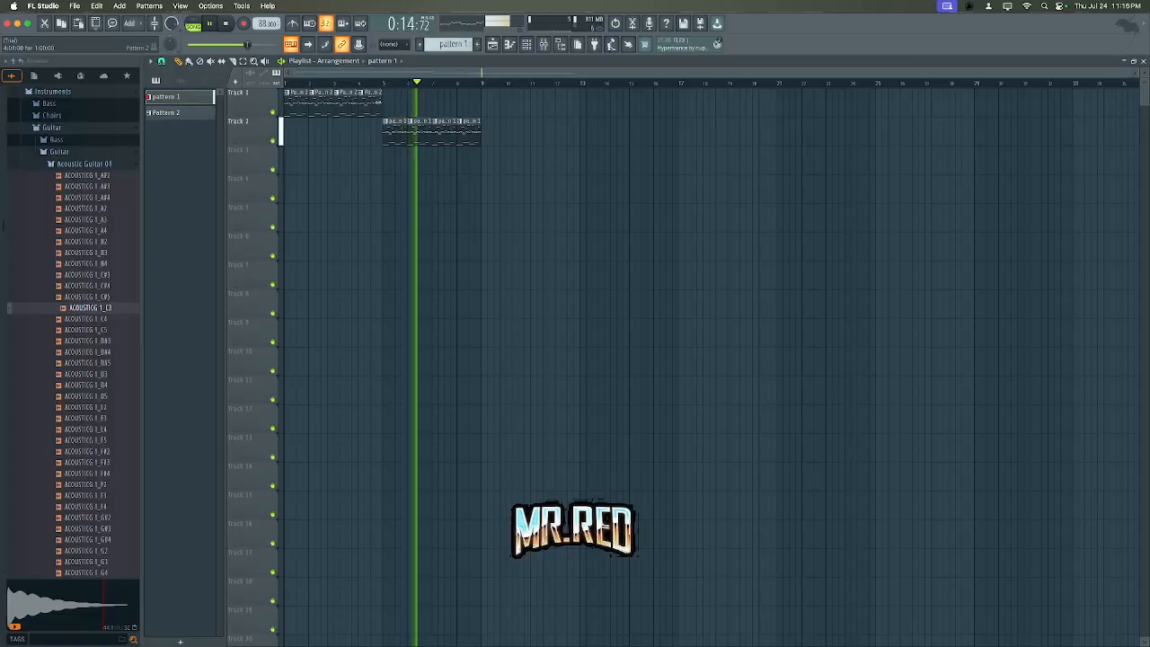
key("space")
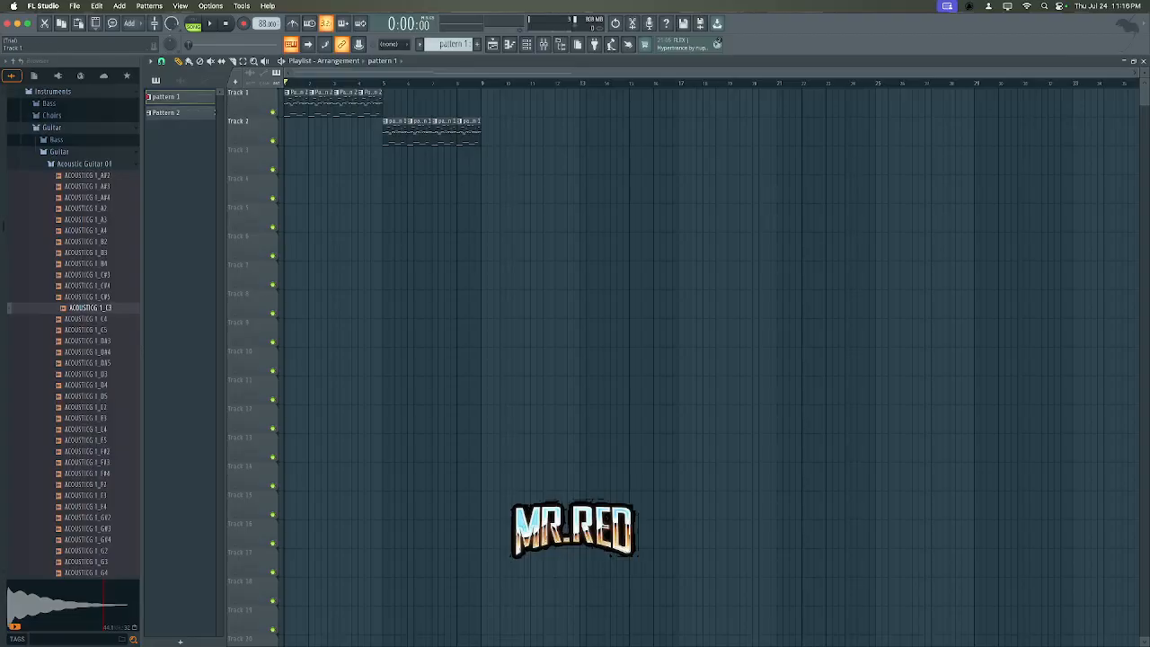
- Clone Pattern 2 and shift all playlist clips on Tracks 1 and 2 four bars later
right_click(176, 118)
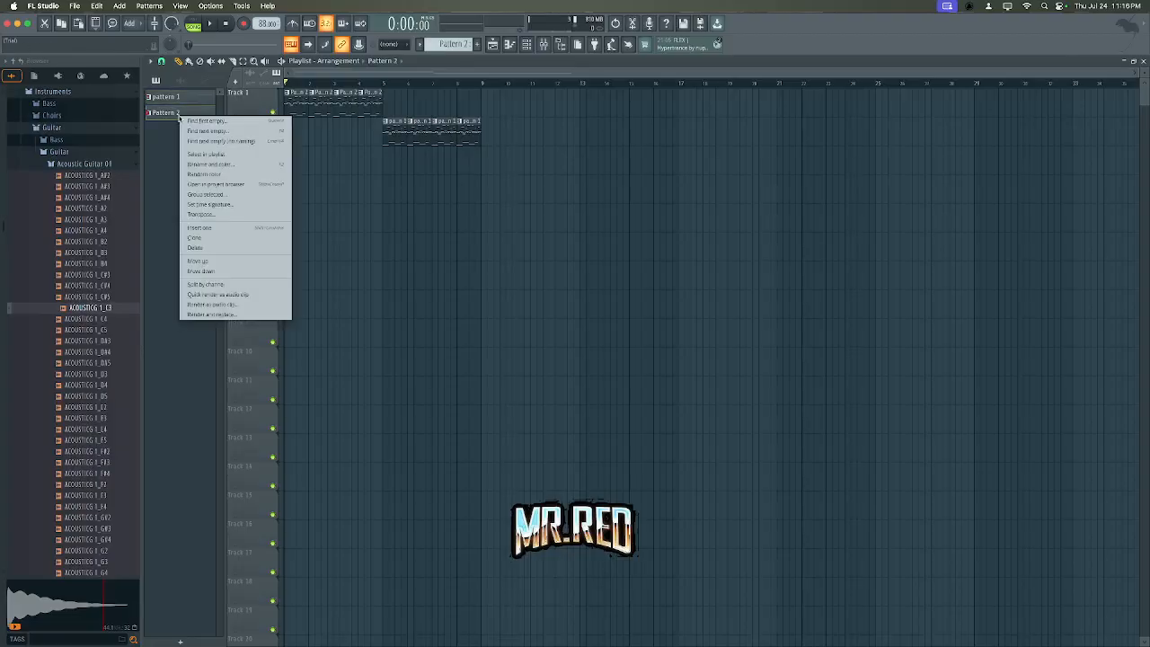
left_click(201, 237)
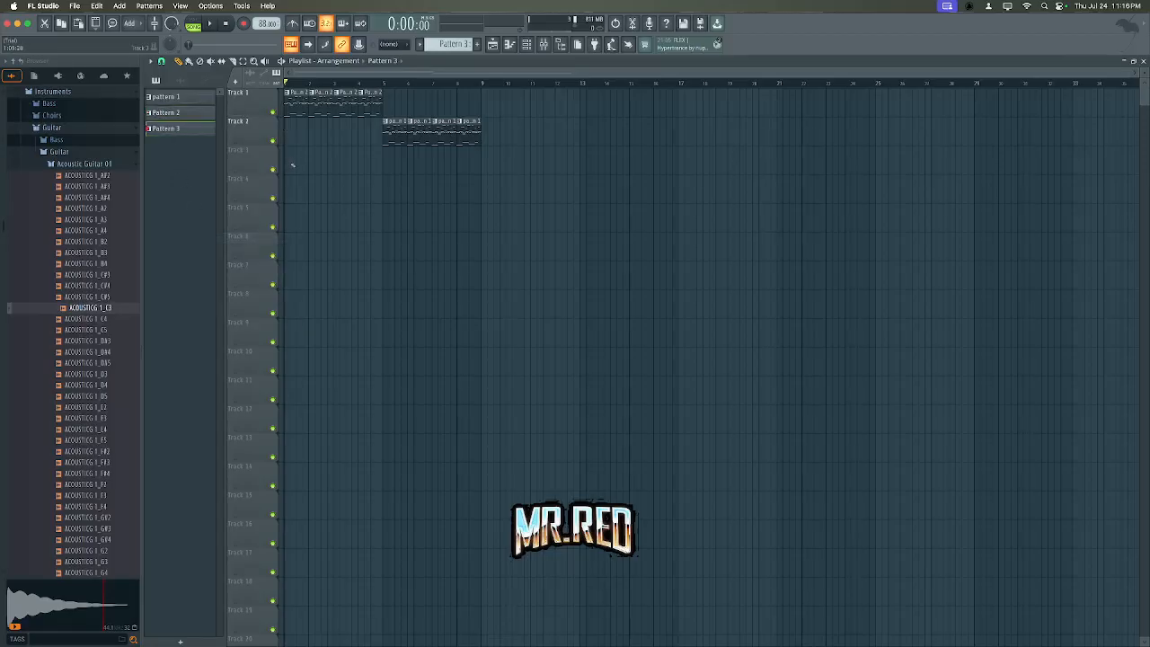
left_click_drag(530, 106, 243, 157)
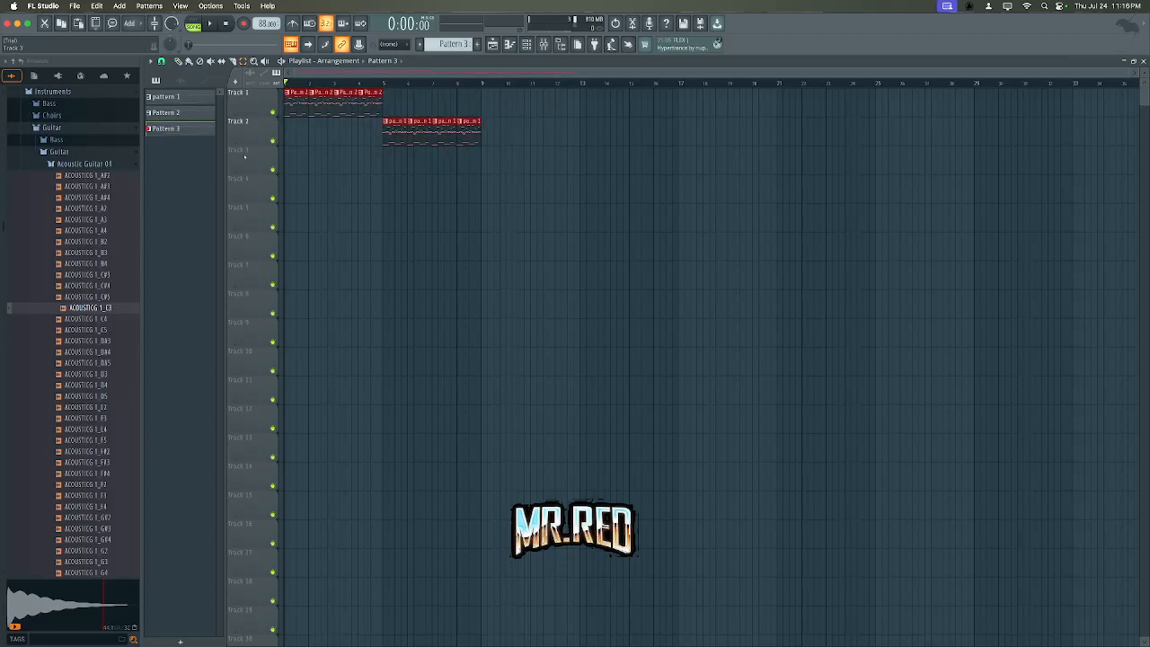
left_click_drag(321, 105, 419, 106)
left_click(267, 131)
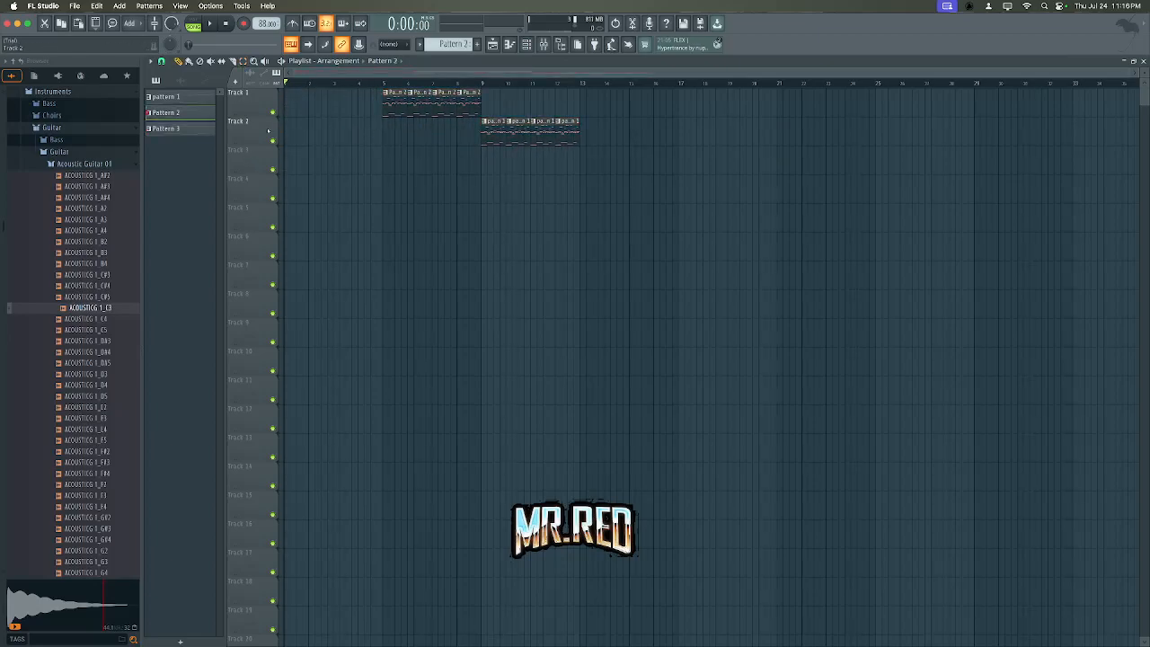
- Place one Pattern 3 clip at bar 1 of Track 3
left_click(170, 129)
left_click(291, 132)
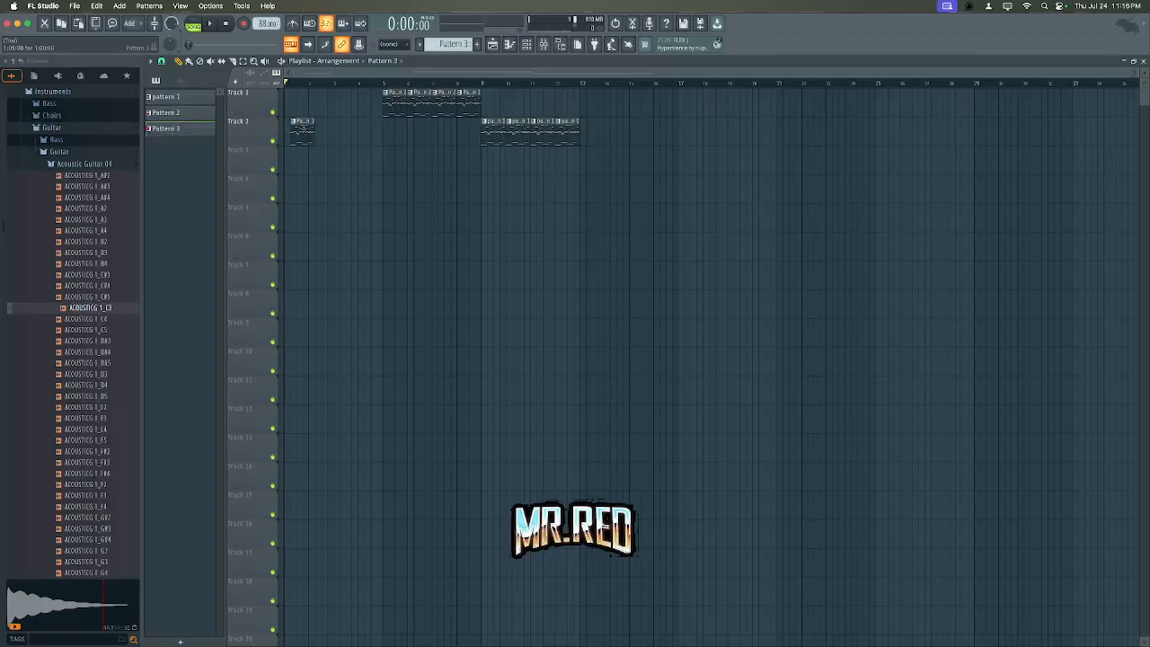
left_click_drag(303, 136, 292, 161)
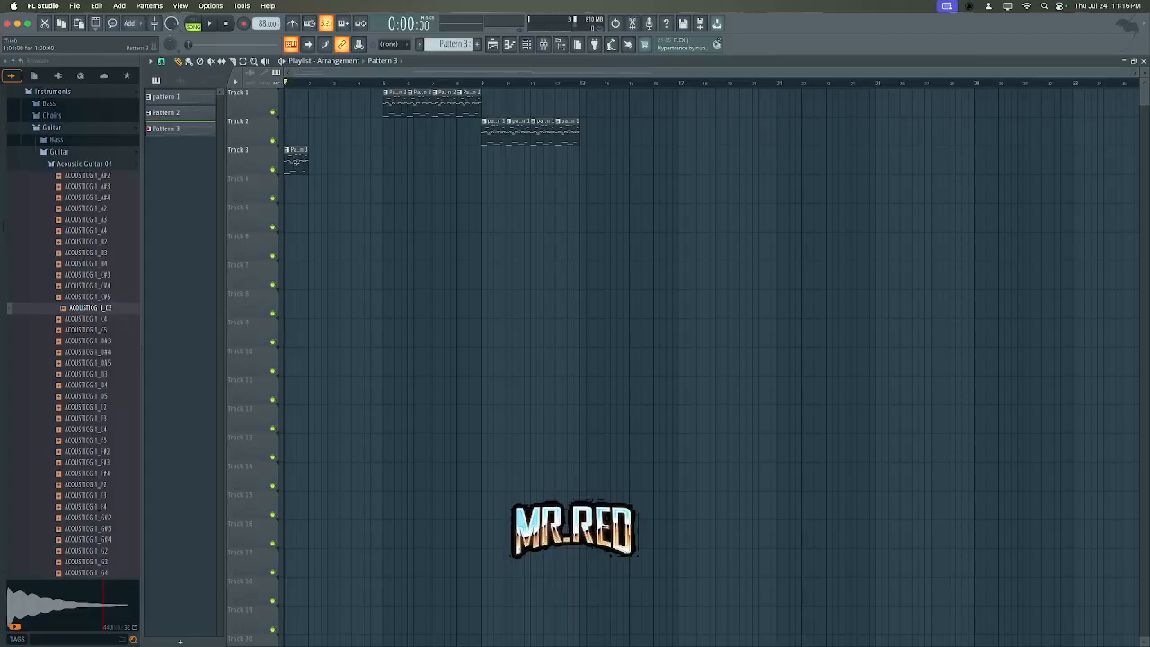
- Cut the HIP_Hat_A, HIP_Snare and HIP_Kick steps from Pattern 3, leaving only the acoustic guitar, and close the channel rack
double_click(295, 161)
left_click(149, 6)
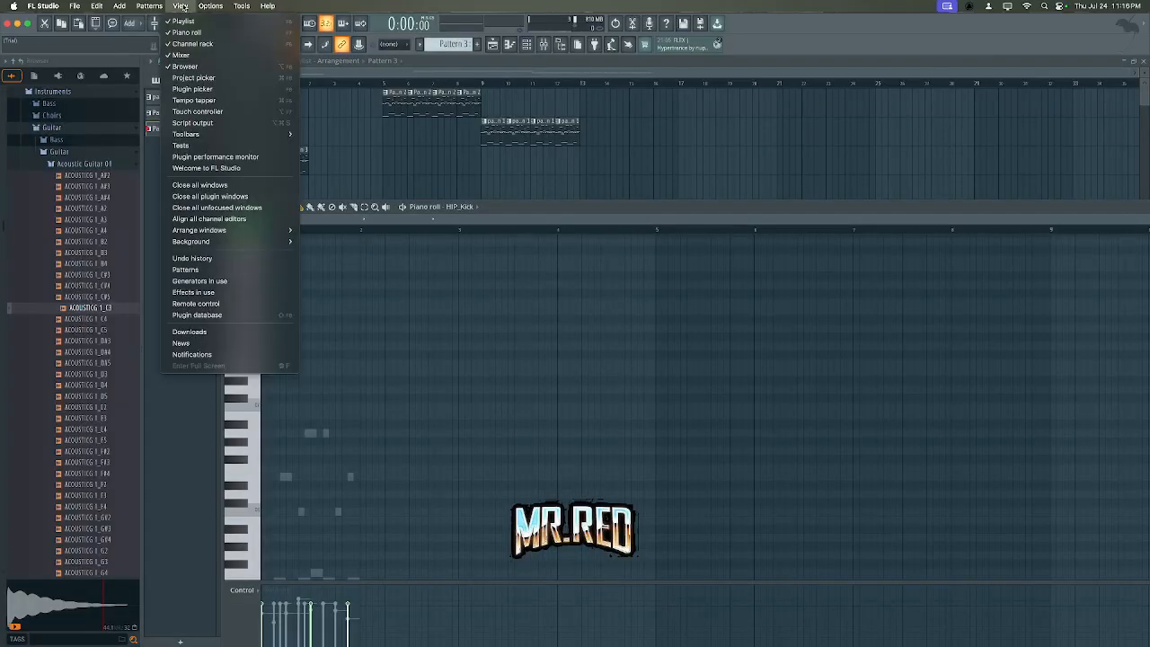
left_click(190, 41)
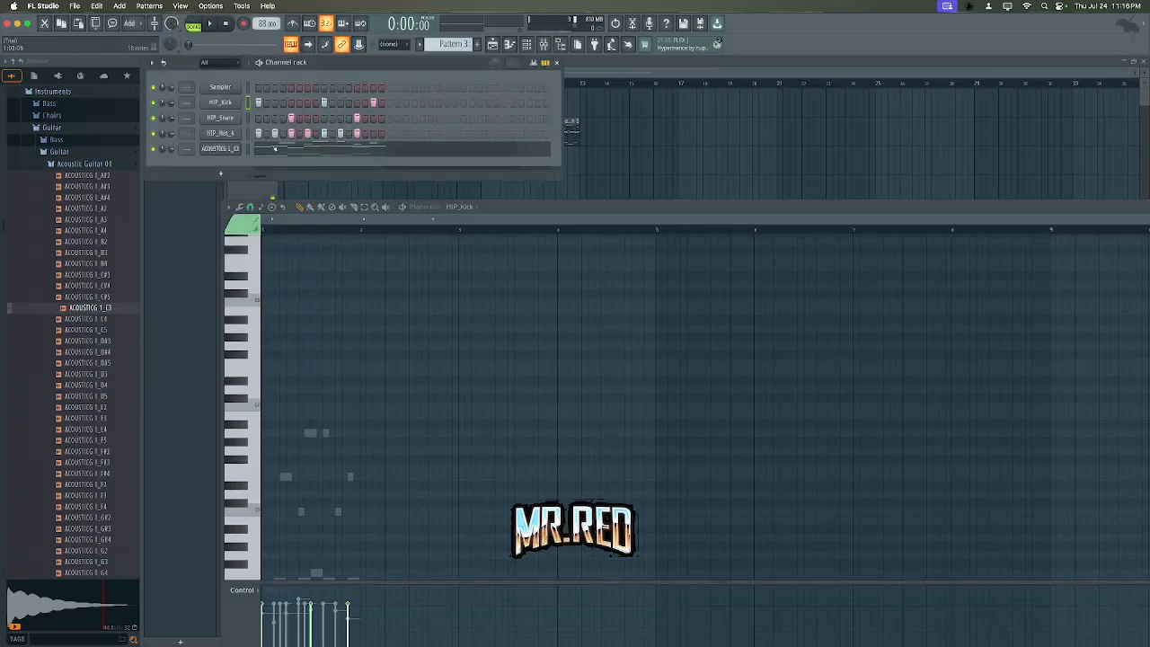
right_click(237, 133)
left_click(382, 135)
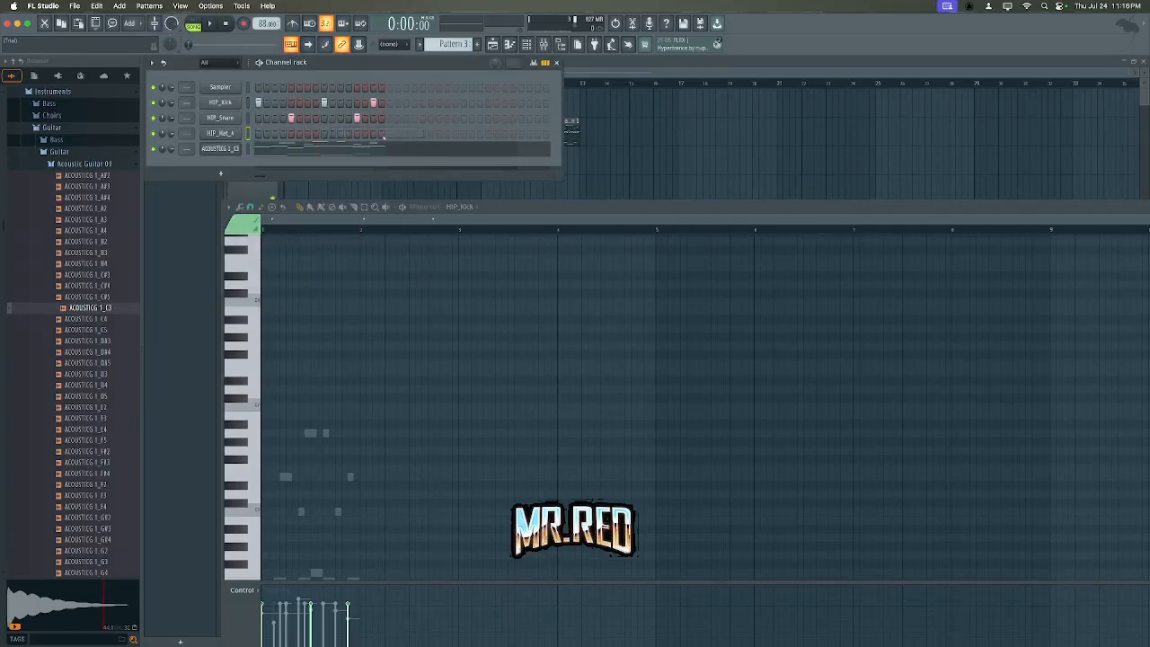
right_click(237, 119)
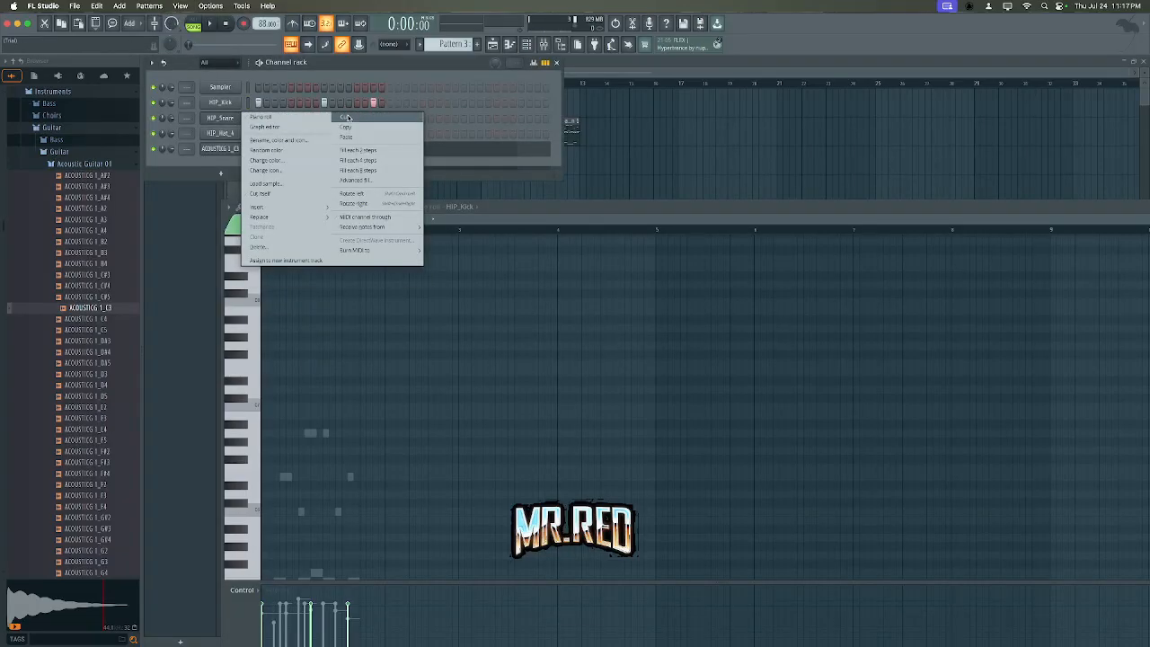
left_click(349, 117)
right_click(237, 104)
left_click(348, 102)
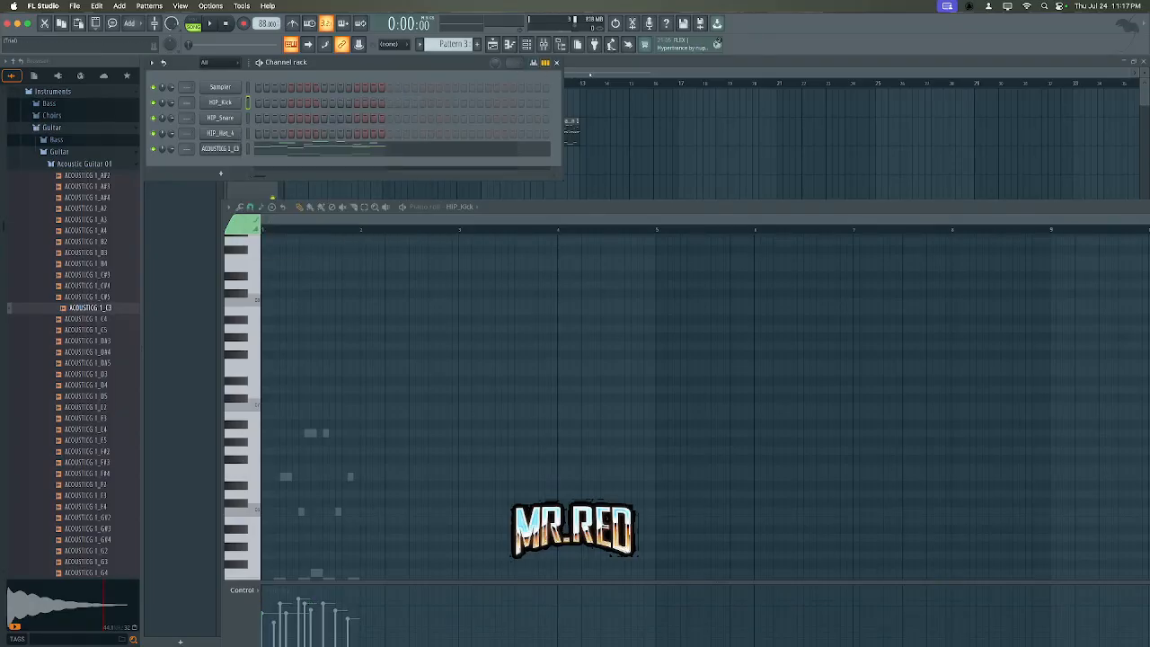
key("F5")
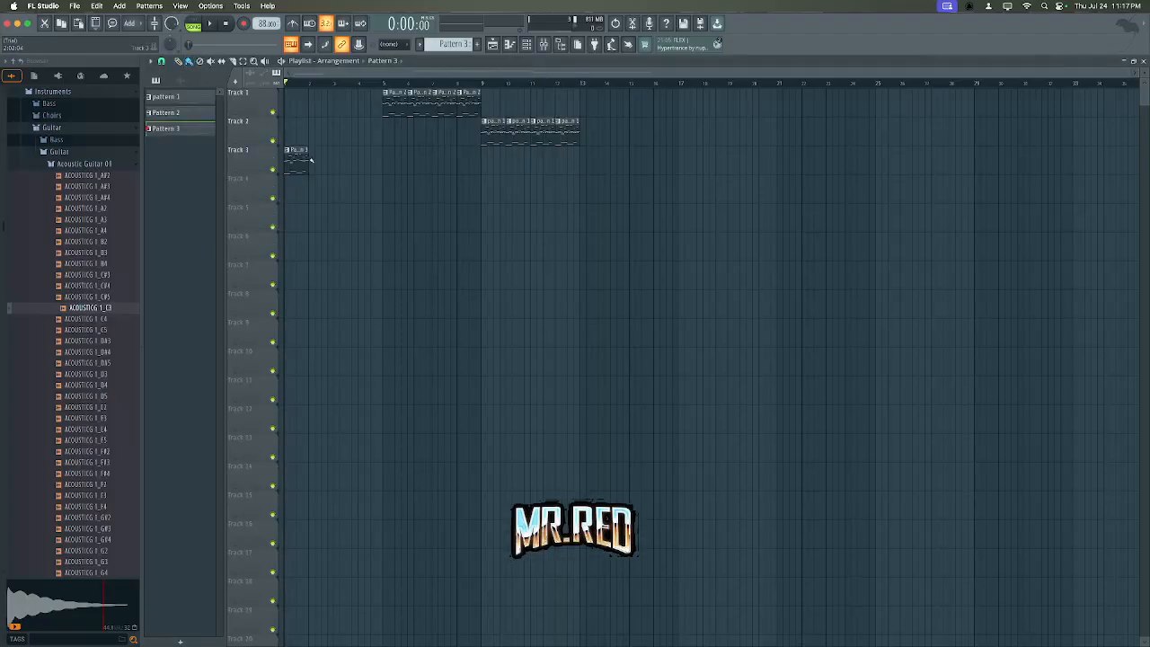
- Repeat the Pattern 3 clip on Track 3 through bars 2 to 4 and clear the selection
left_click_drag(310, 160, 359, 159)
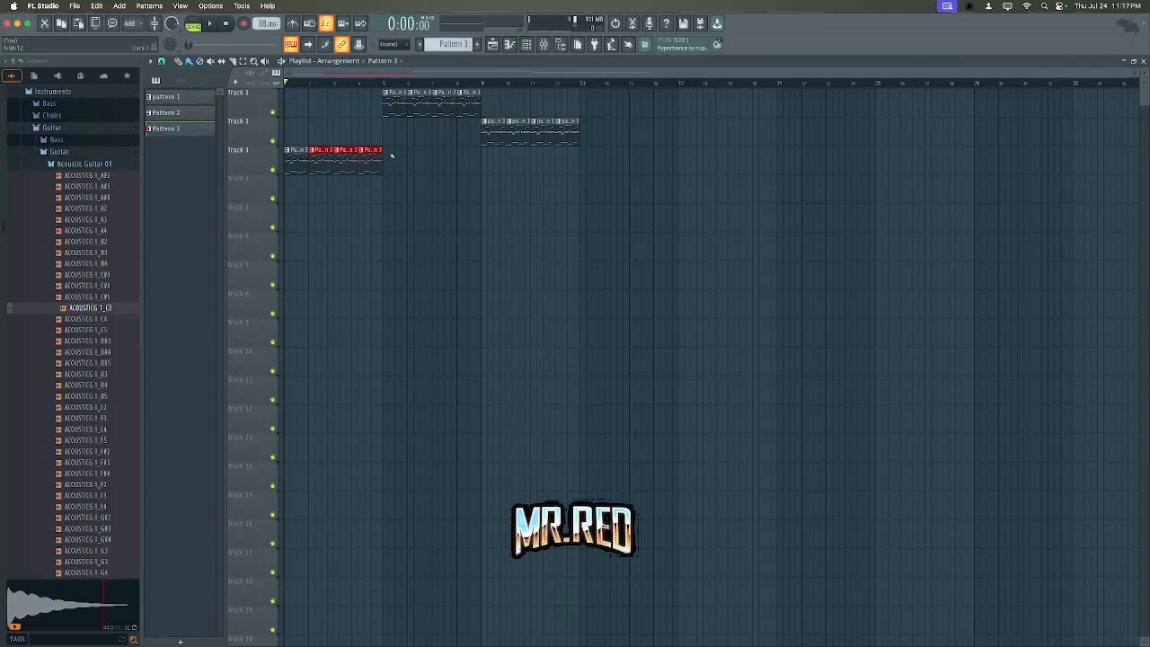
left_click(401, 151, "super")
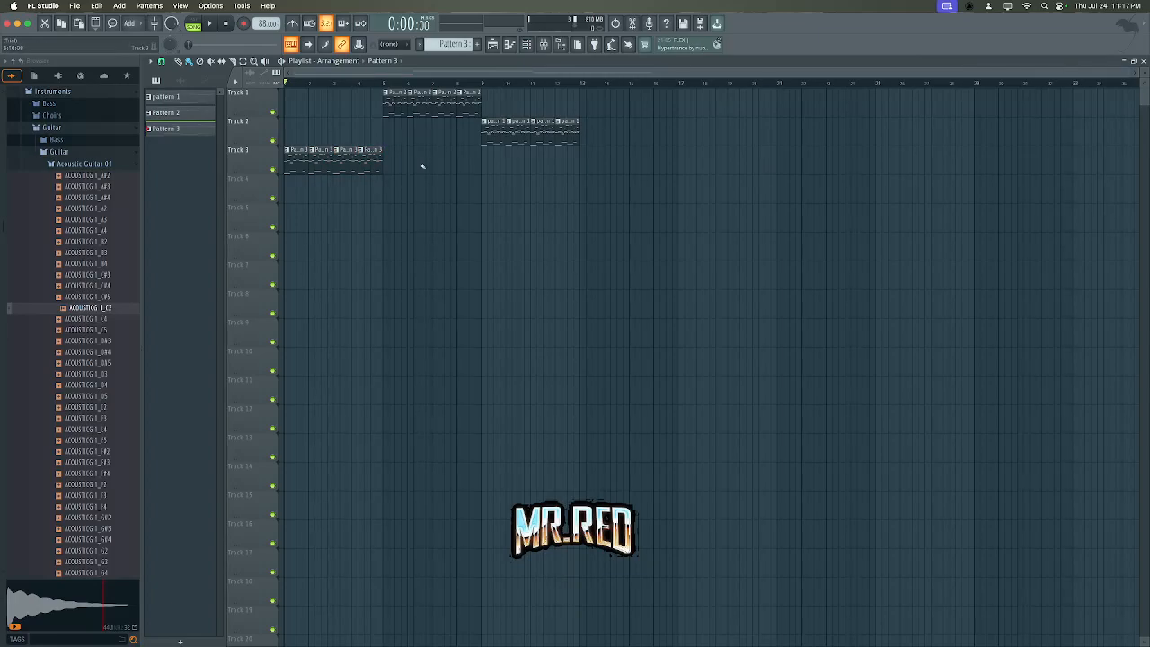
- Delete the last two clips of each pattern on Tracks 3, 1 and 2, leaving two clips per track
right_click(372, 168)
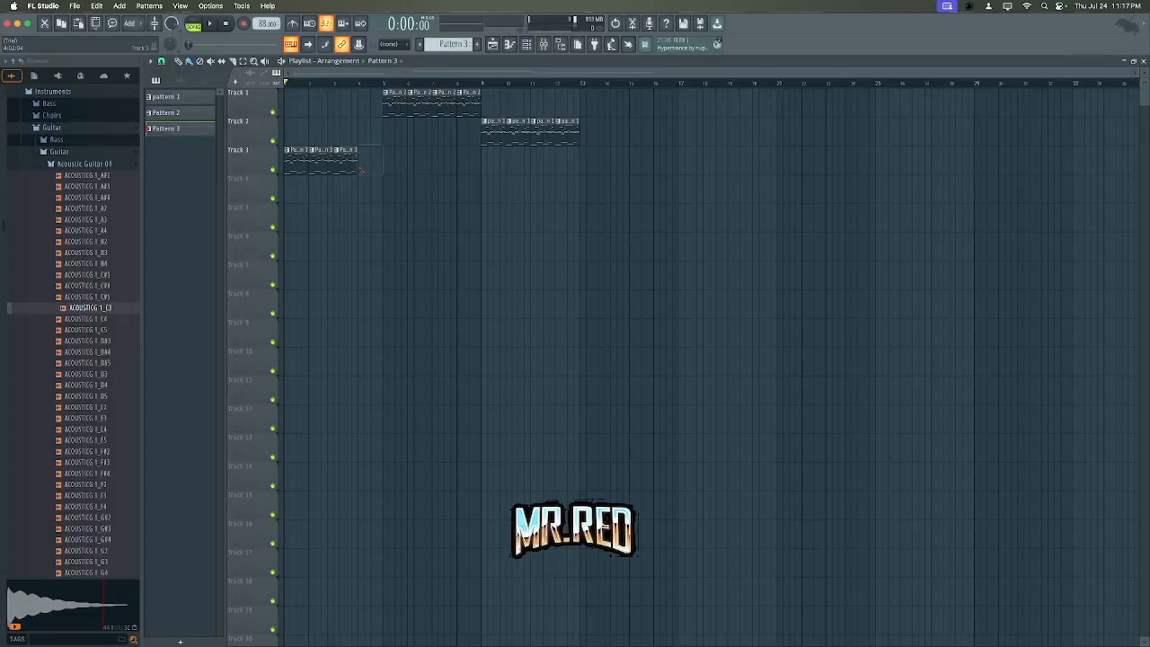
right_click(355, 166)
right_click(469, 104)
right_click(447, 105)
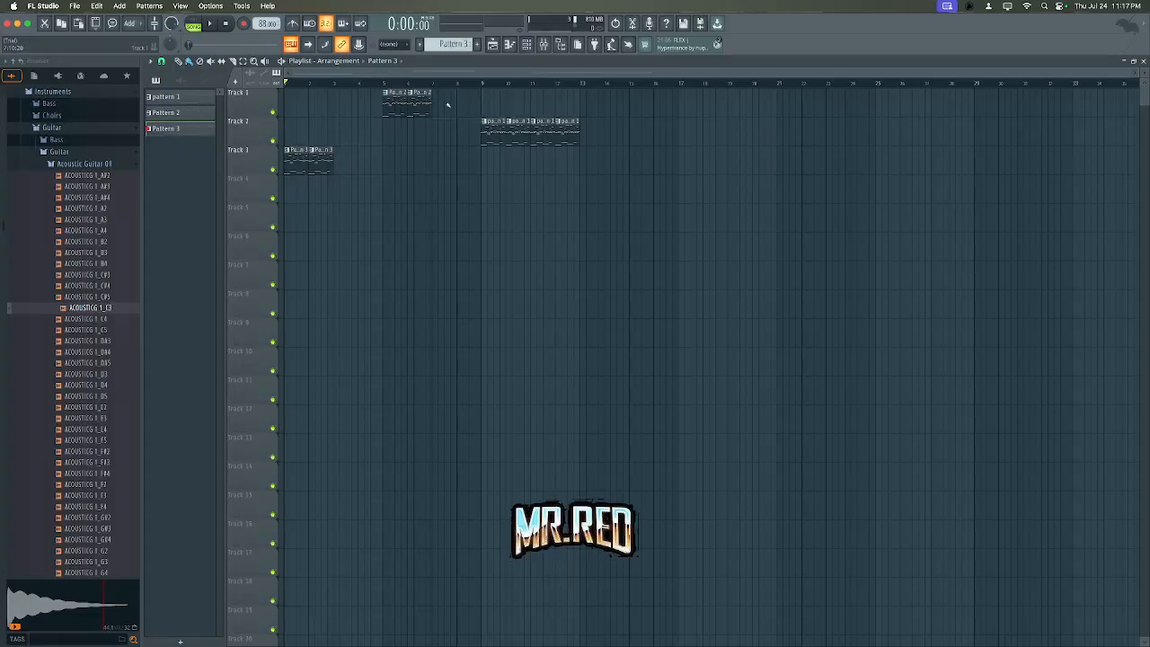
right_click(568, 135)
right_click(545, 137)
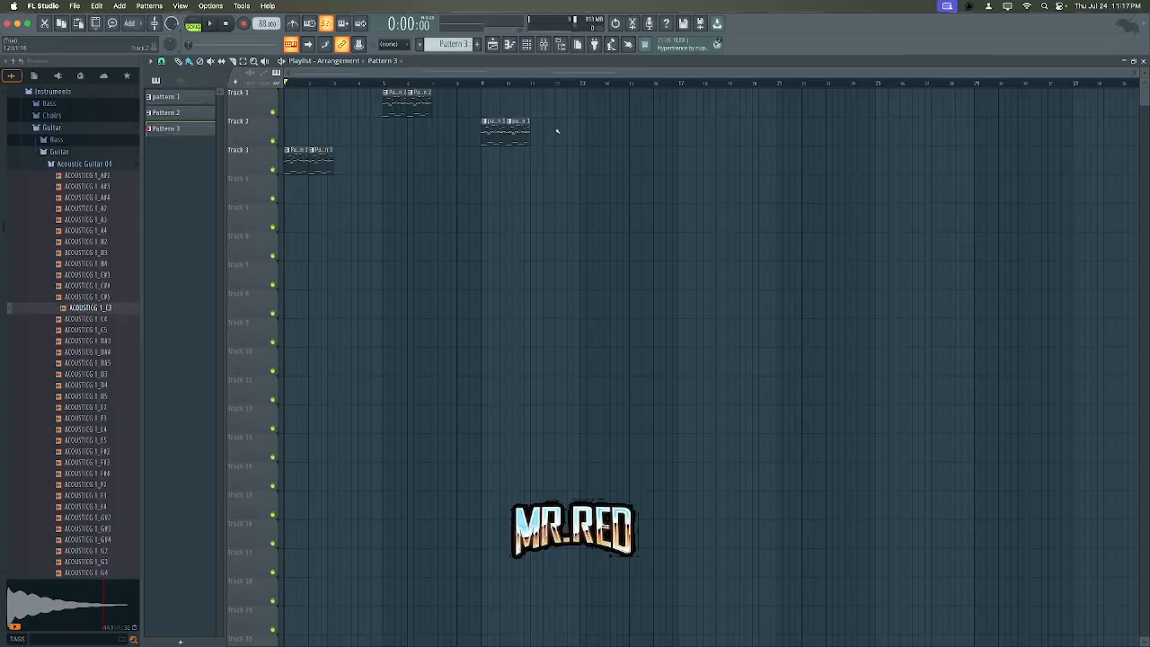
- Move the two Pattern 2 clips on Track 1 to bar 3 and the two Pattern 1 clips on Track 2 to bar 5, and play the song
left_click_drag(451, 91, 346, 106)
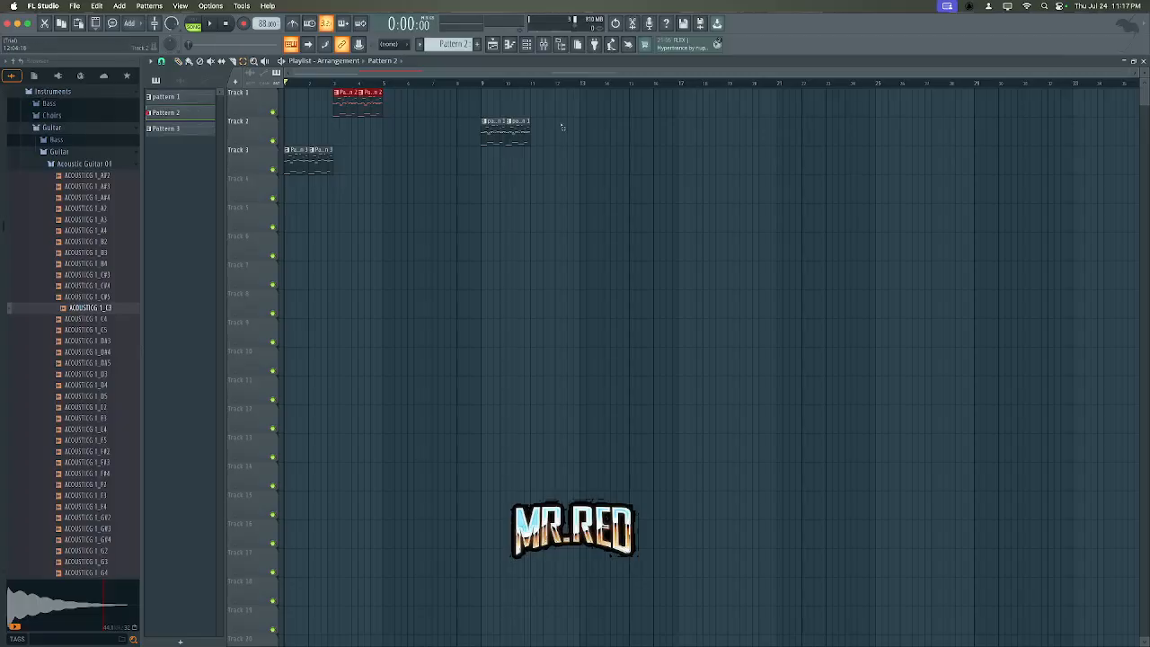
left_click_drag(562, 126, 393, 130)
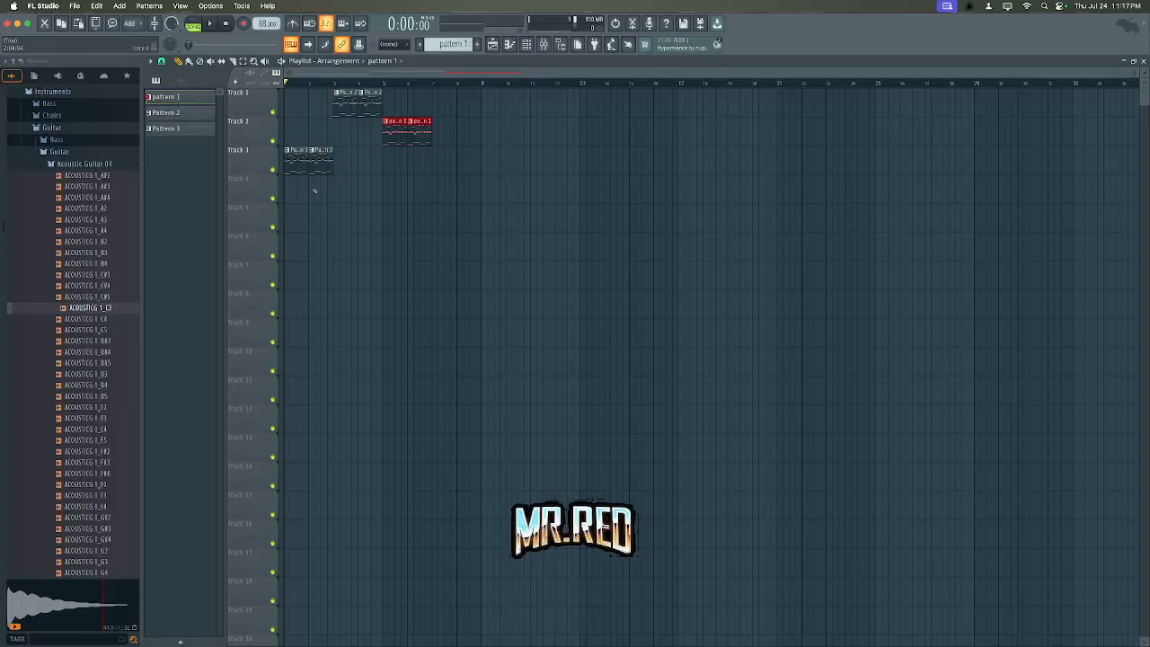
key("space")
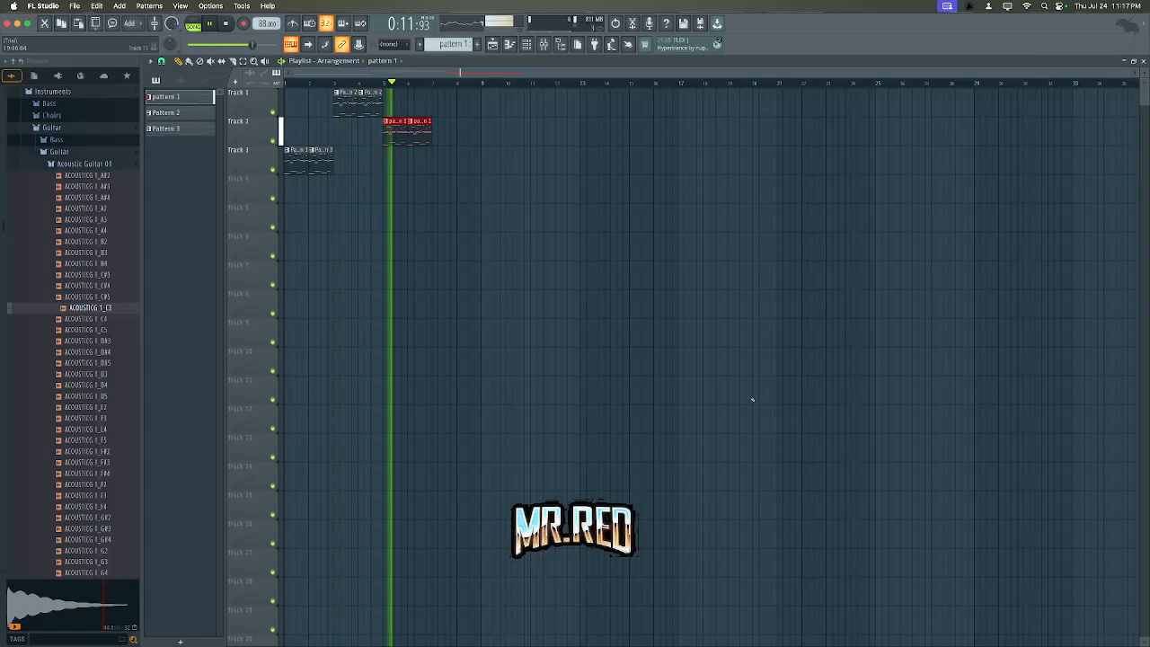
- Add Pattern 2 clips at bars 7 and 8 of Track 1 and stop playback
left_click(375, 104)
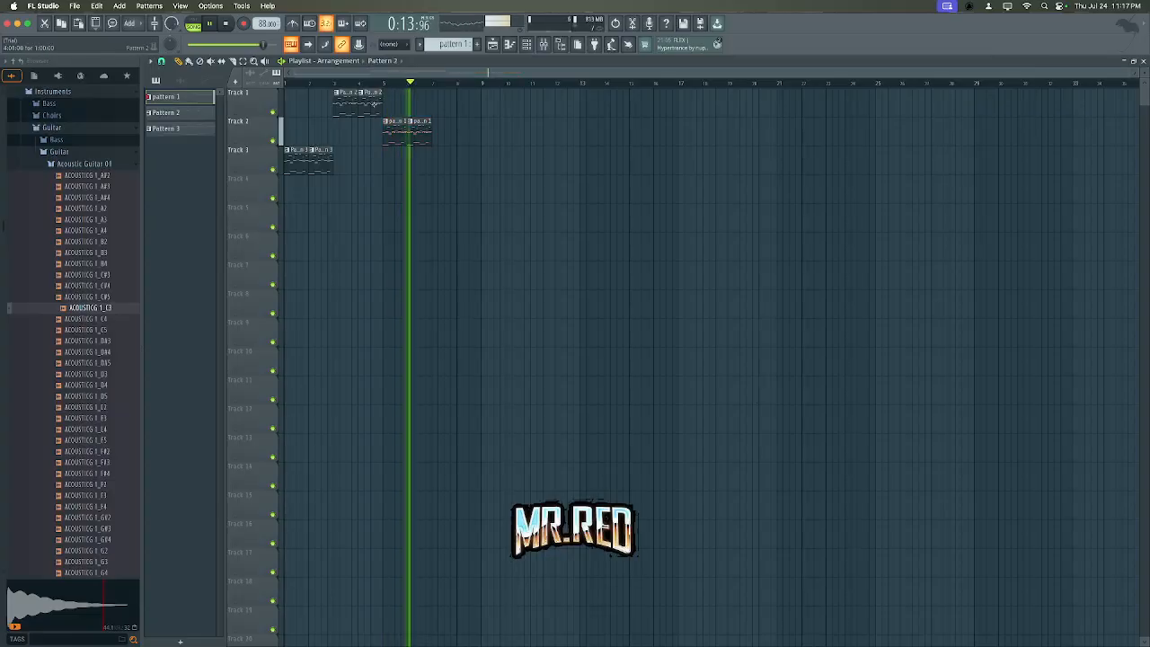
left_click(452, 105)
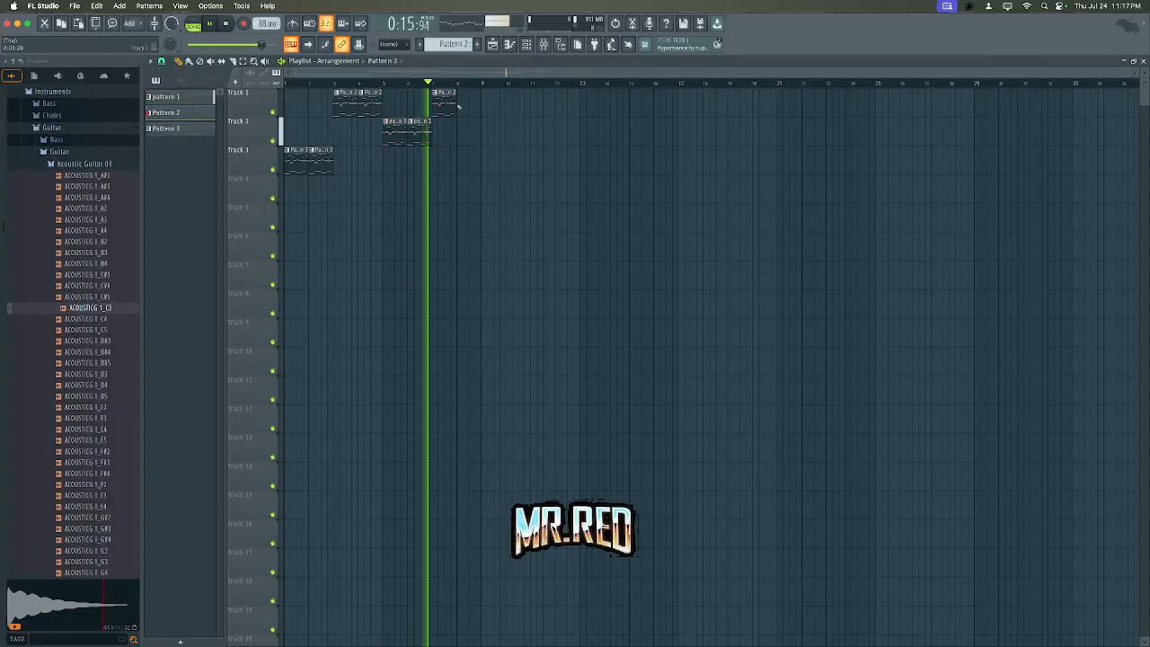
left_click(459, 106)
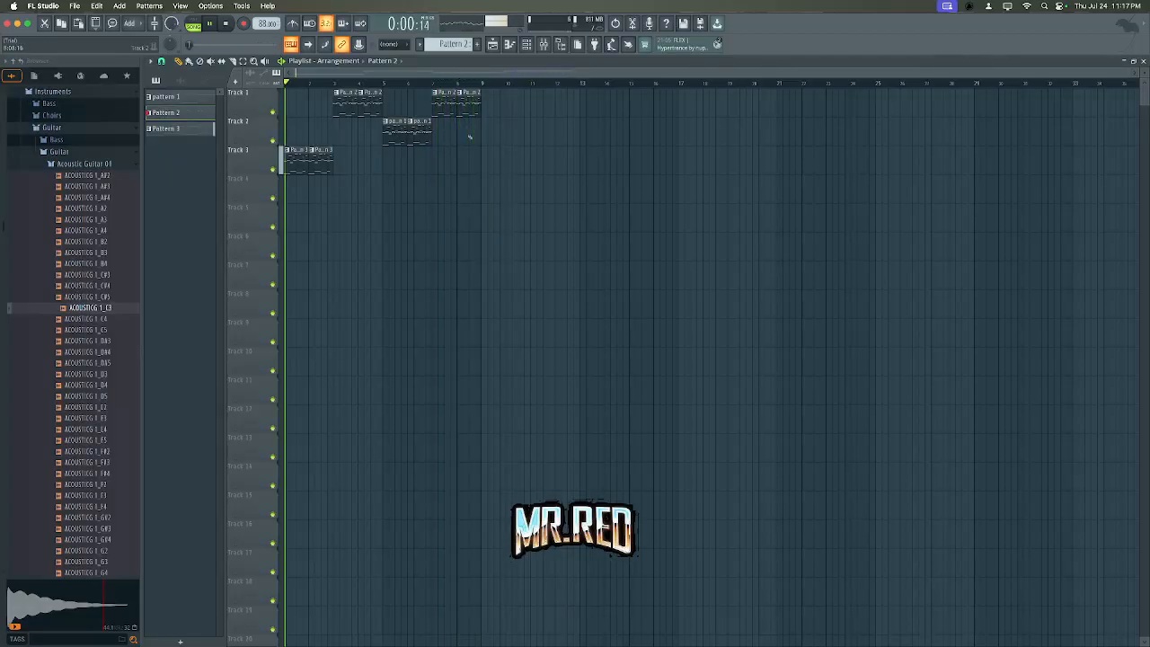
key("space")
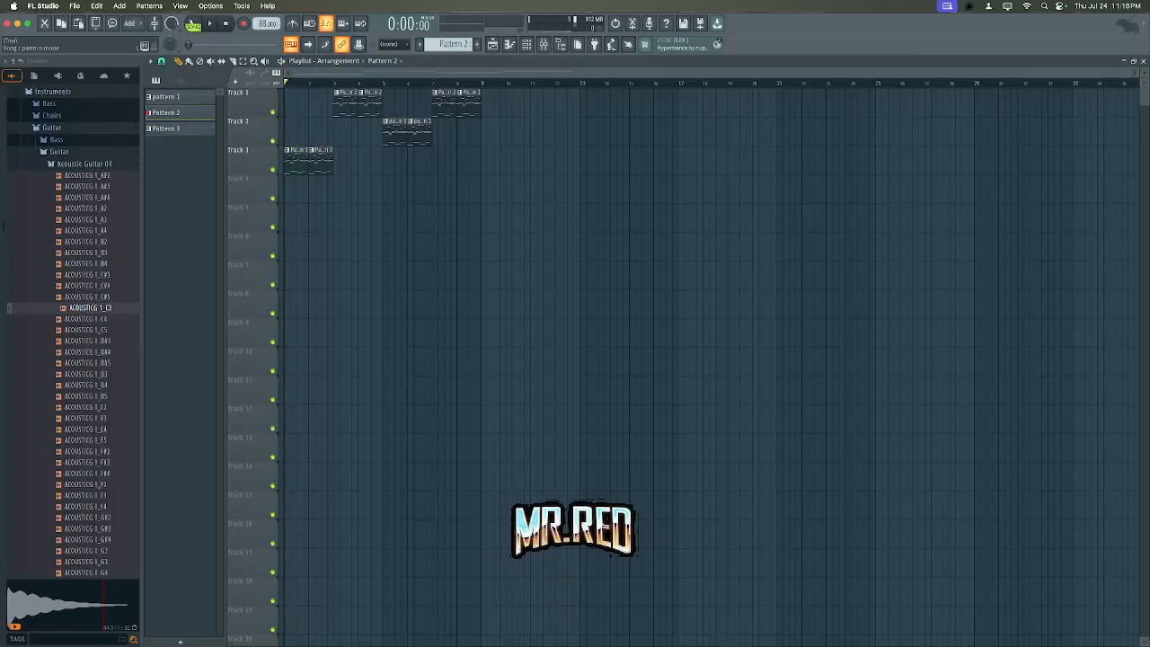
- Open the mixer, maximize it and play the song through it
left_click(179, 5)
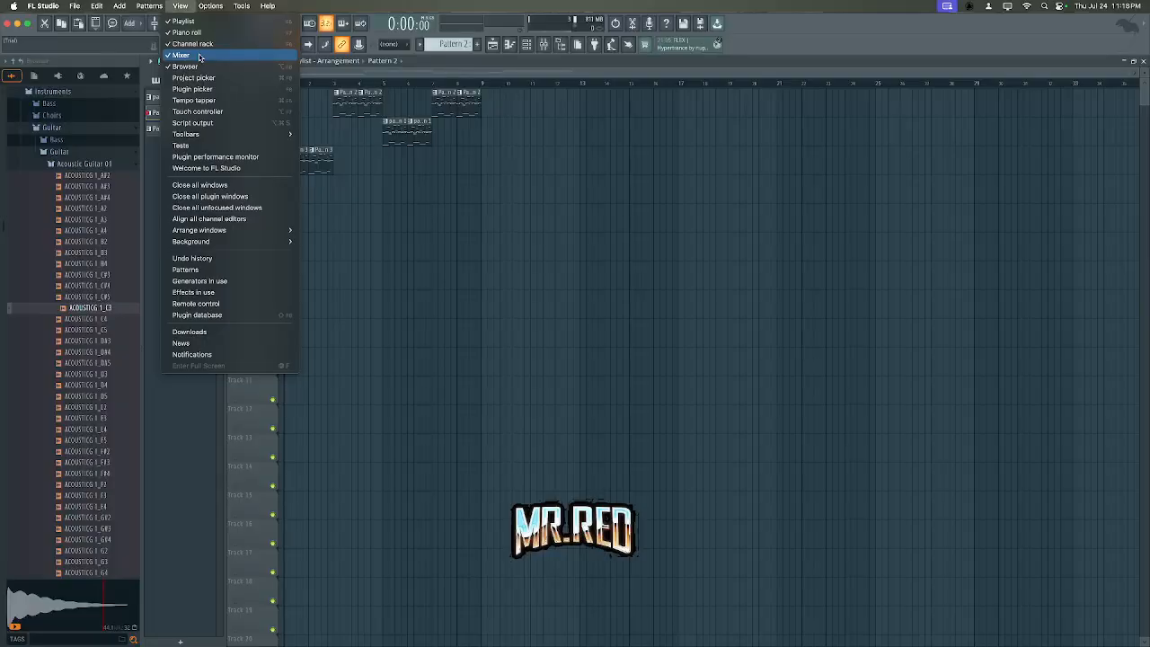
left_click(200, 57)
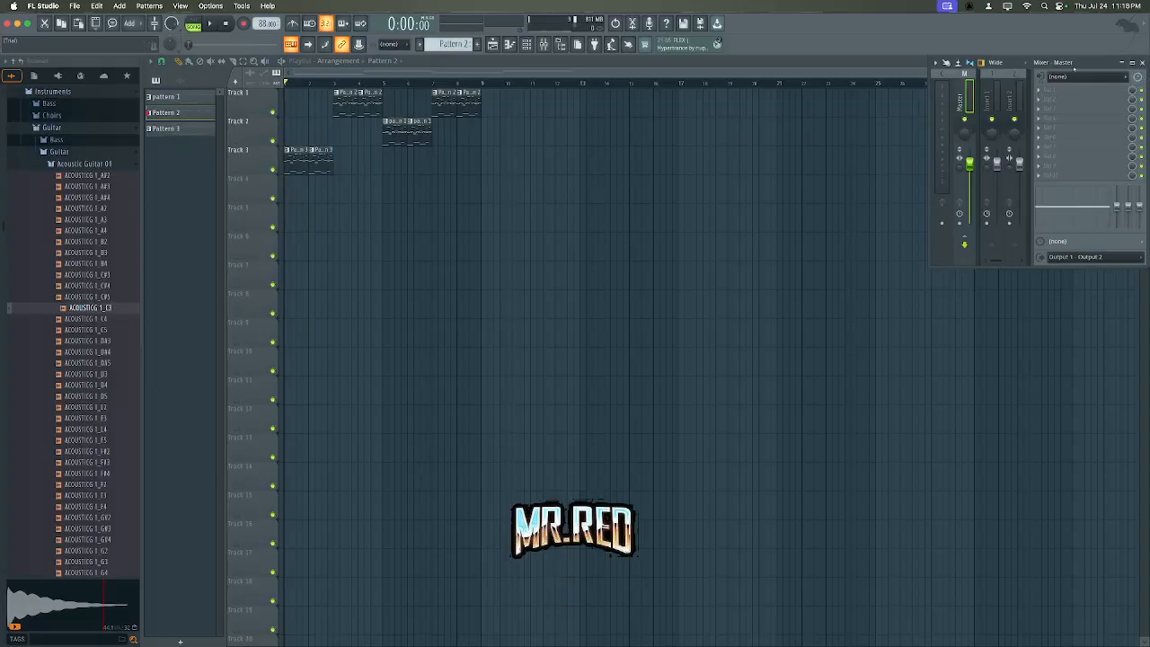
double_click(1095, 64)
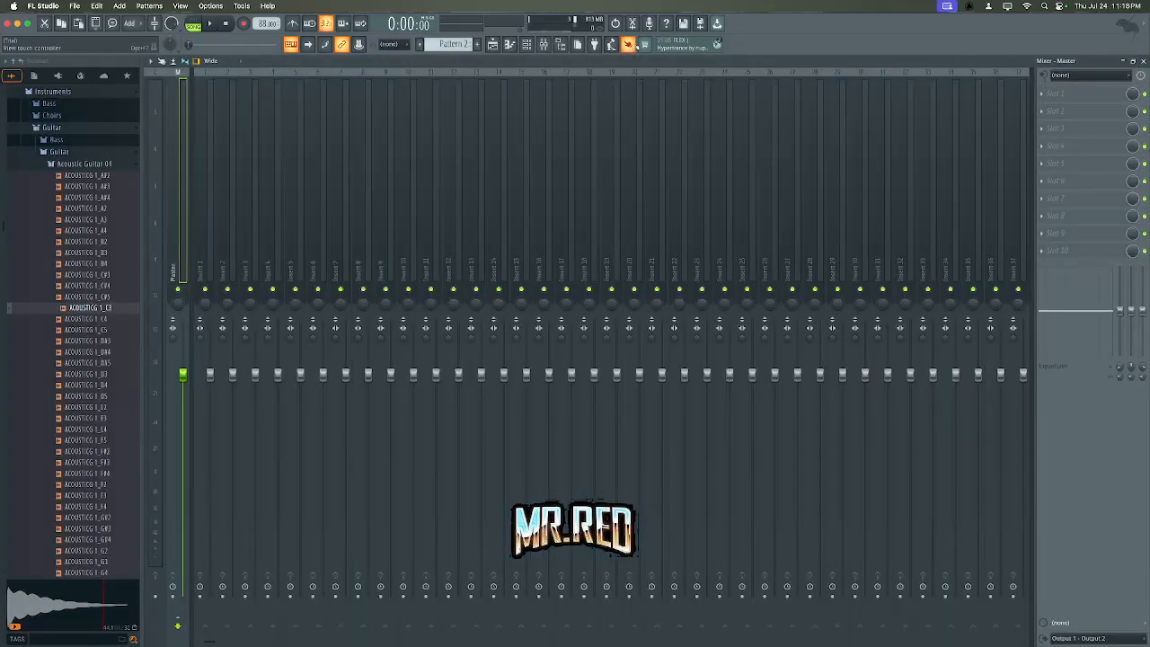
left_click(180, 5)
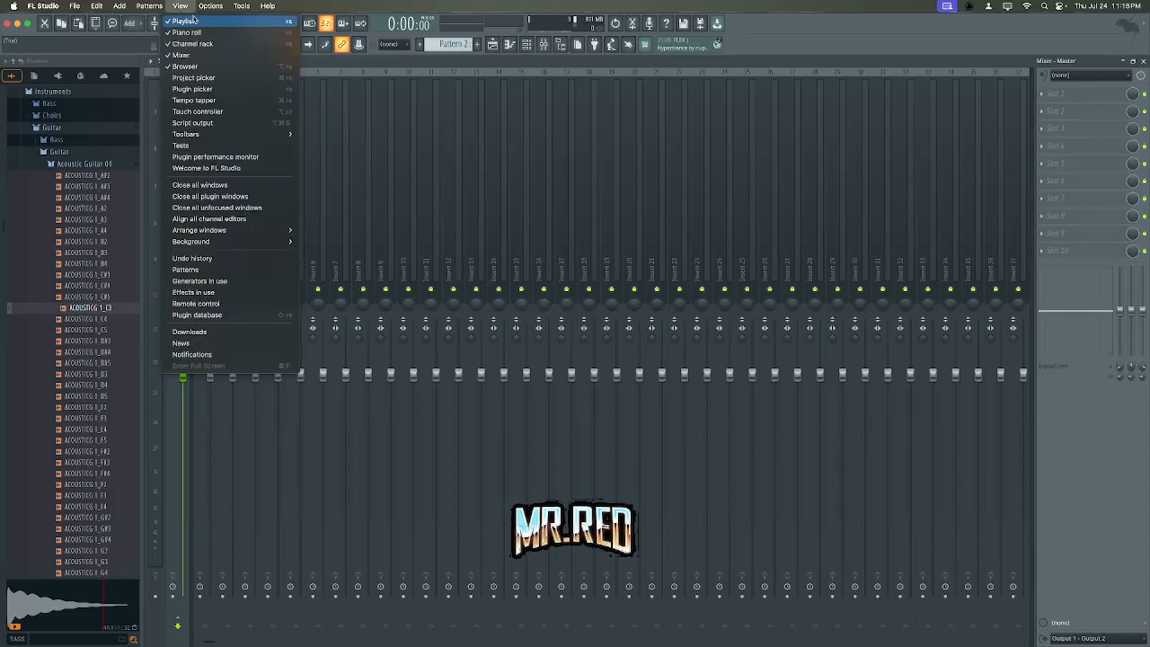
left_click(768, 62)
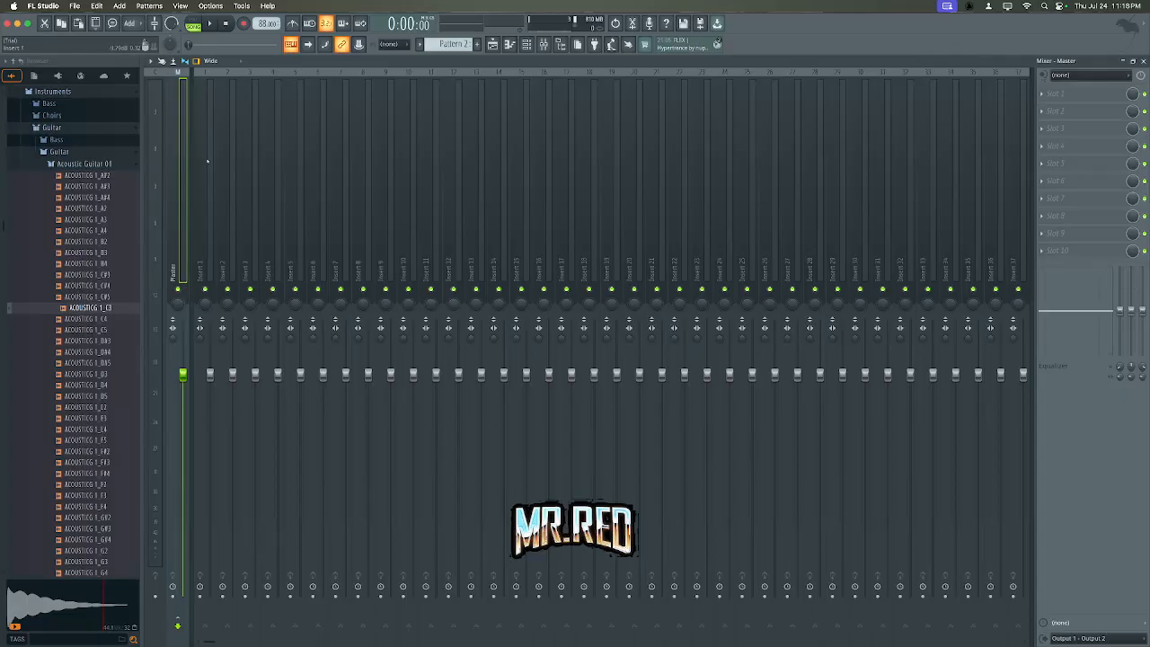
key("space")
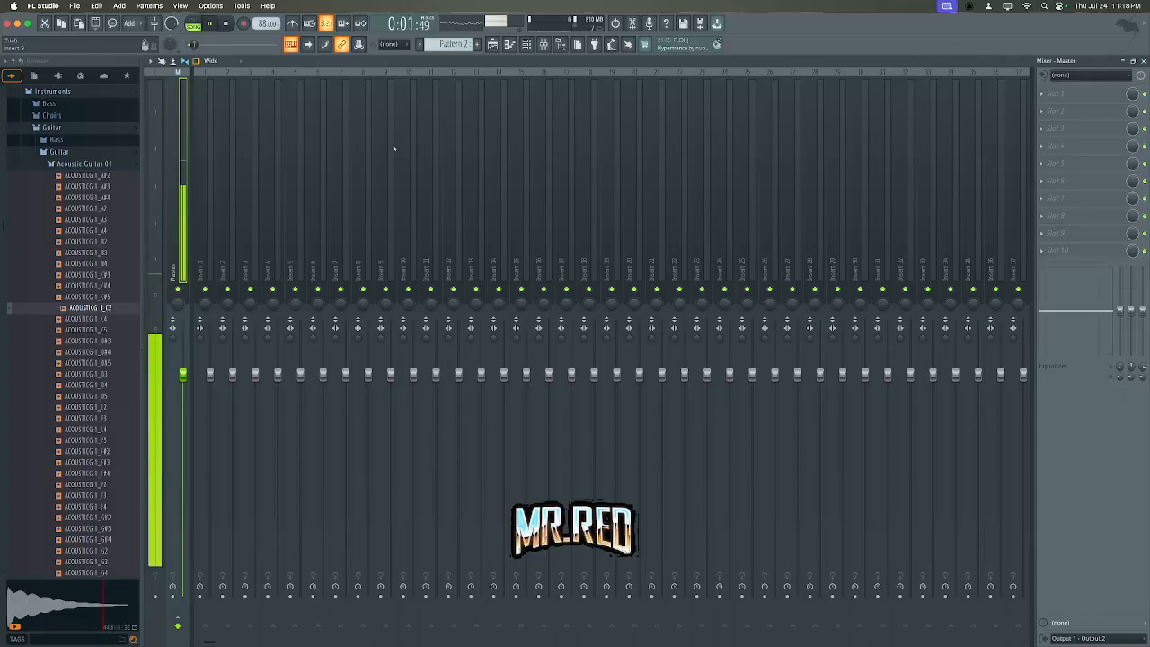
- Show the channel rack over the mixer and route the HIP_Kick channel to a free mixer track
left_click(181, 5)
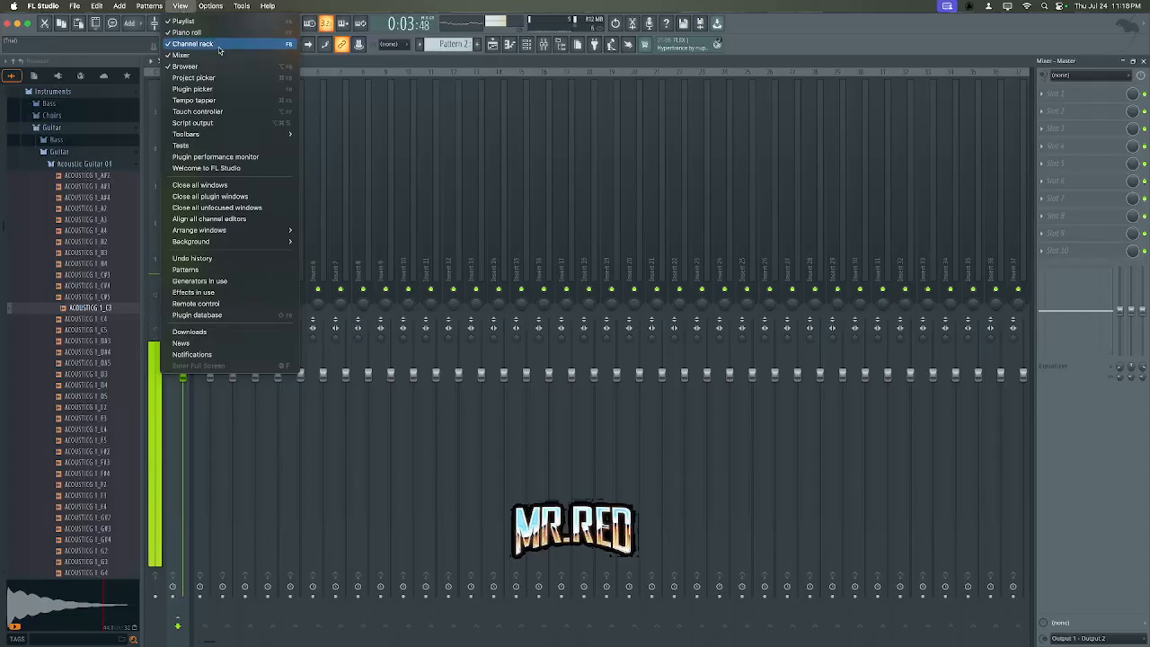
left_click(192, 43)
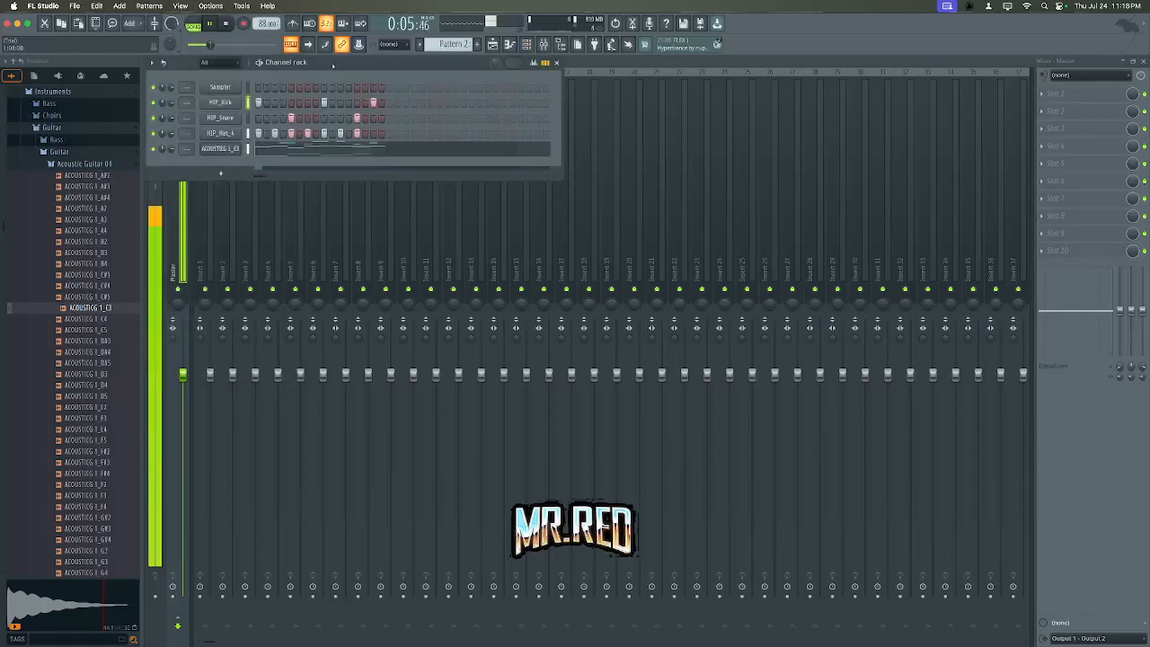
left_click_drag(296, 62, 555, 148)
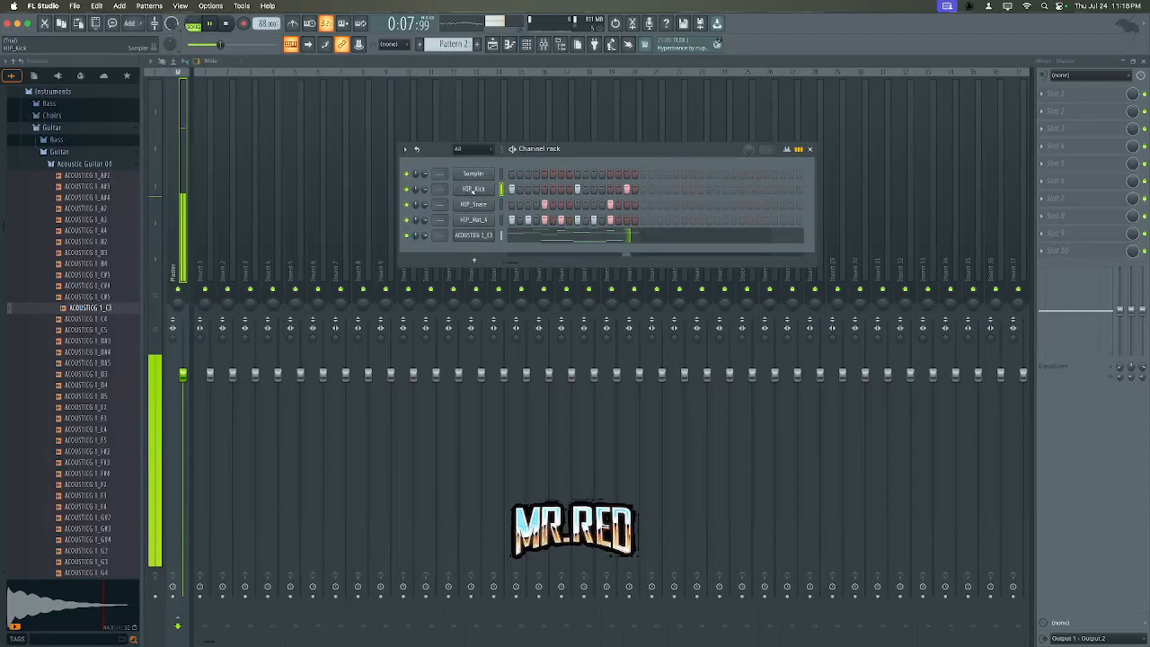
right_click(473, 189)
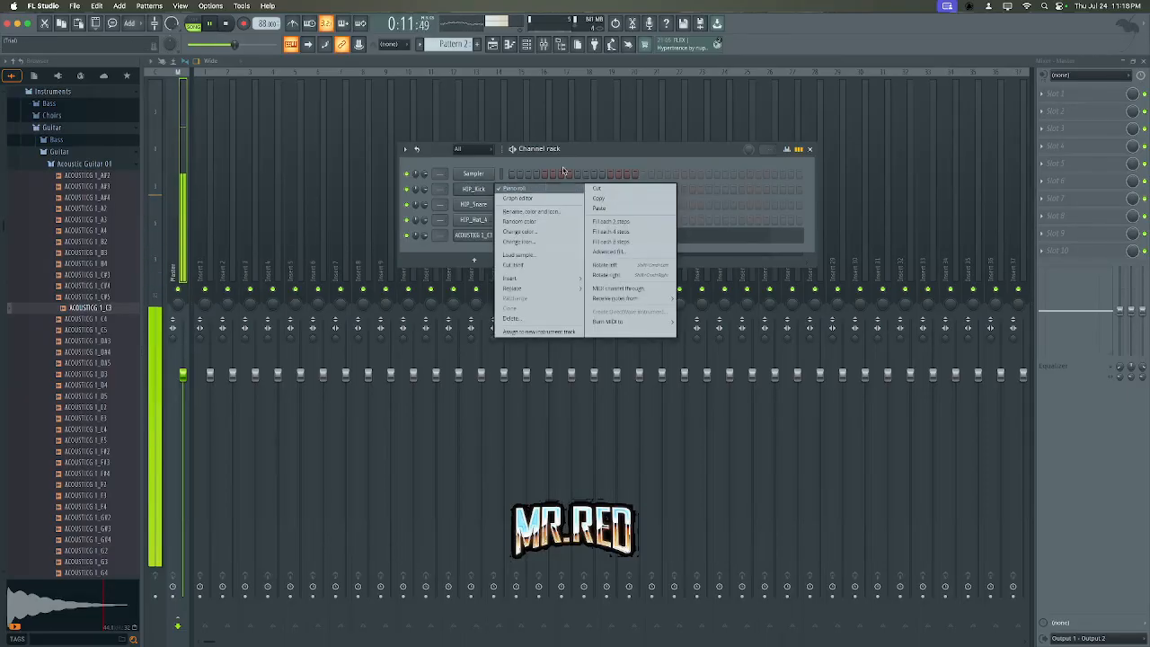
left_click(588, 151)
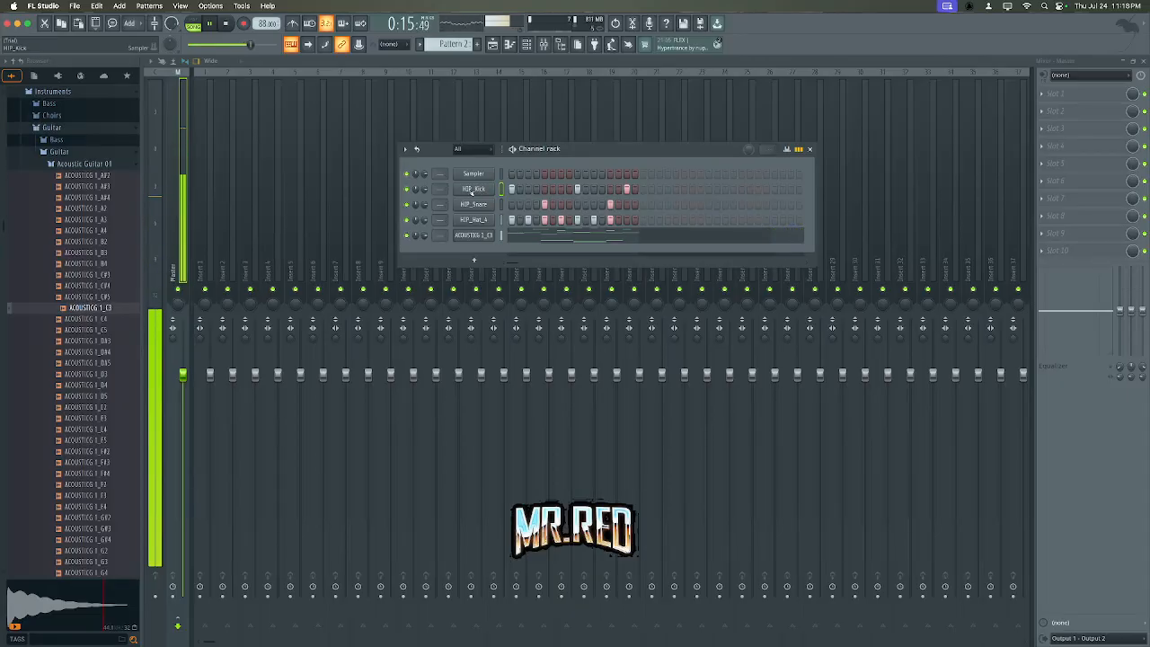
left_click(474, 189)
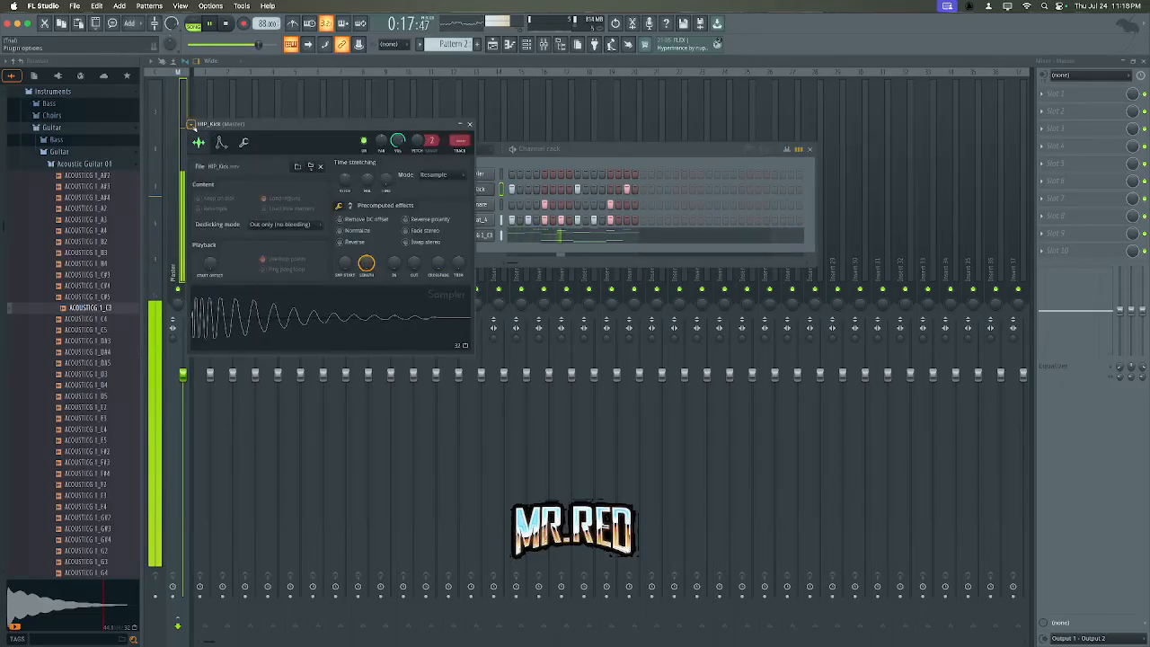
left_click(191, 125)
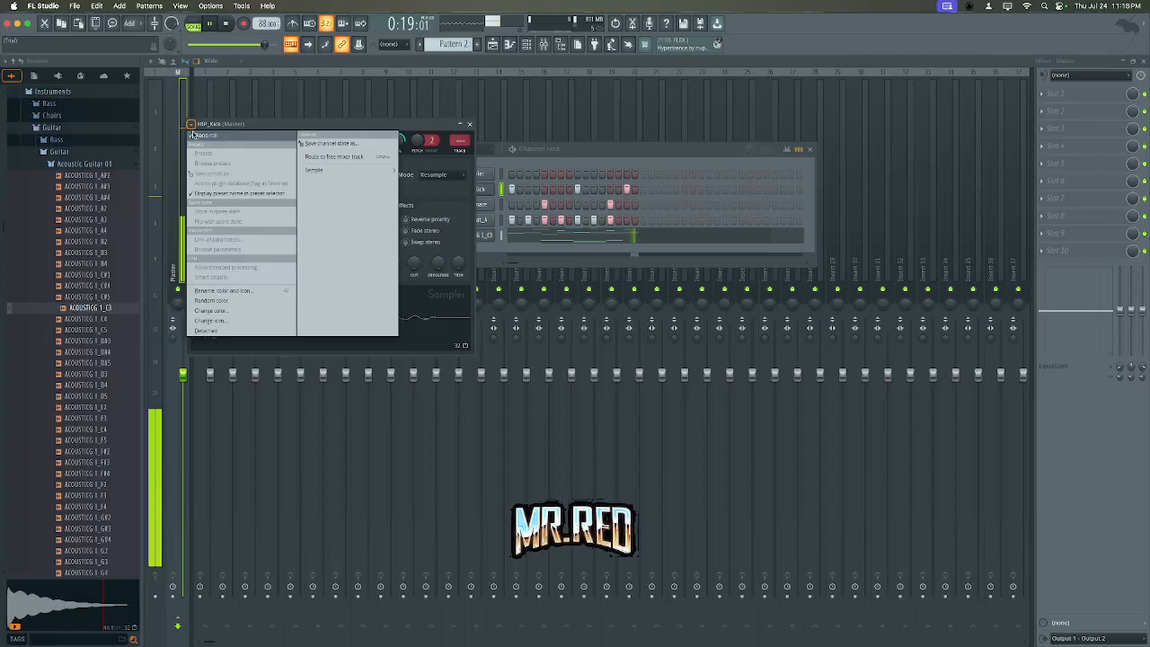
left_click(358, 158)
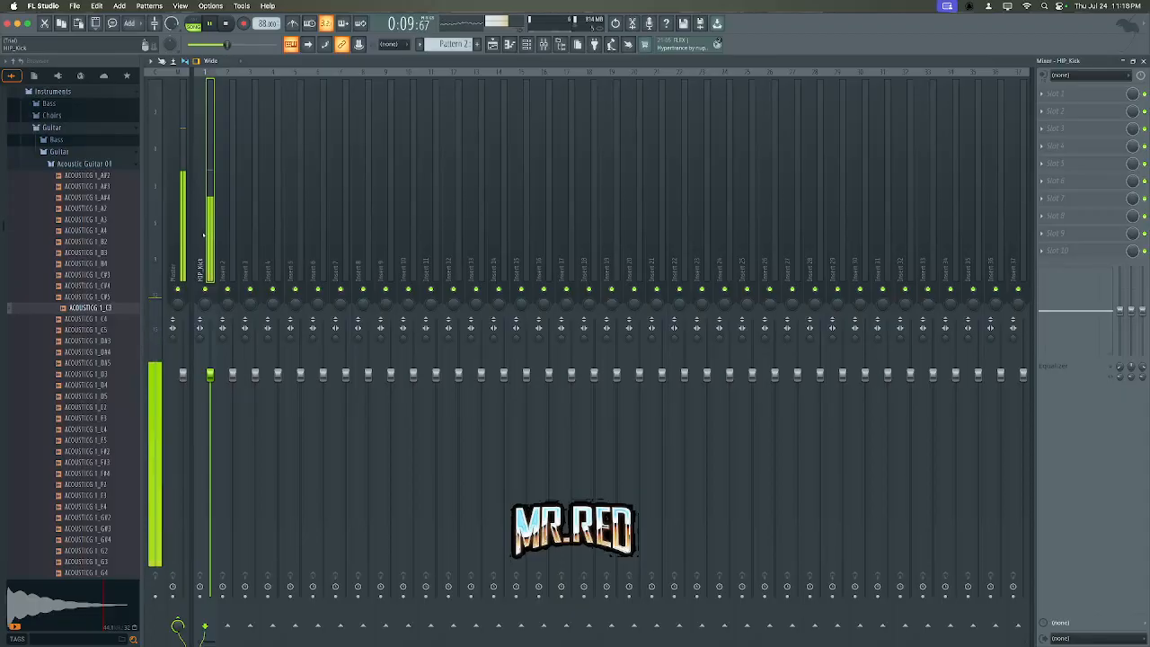
- Bring back the mixer and channel rack and route the HIP_Snare channel to a free mixer track
key("F5")
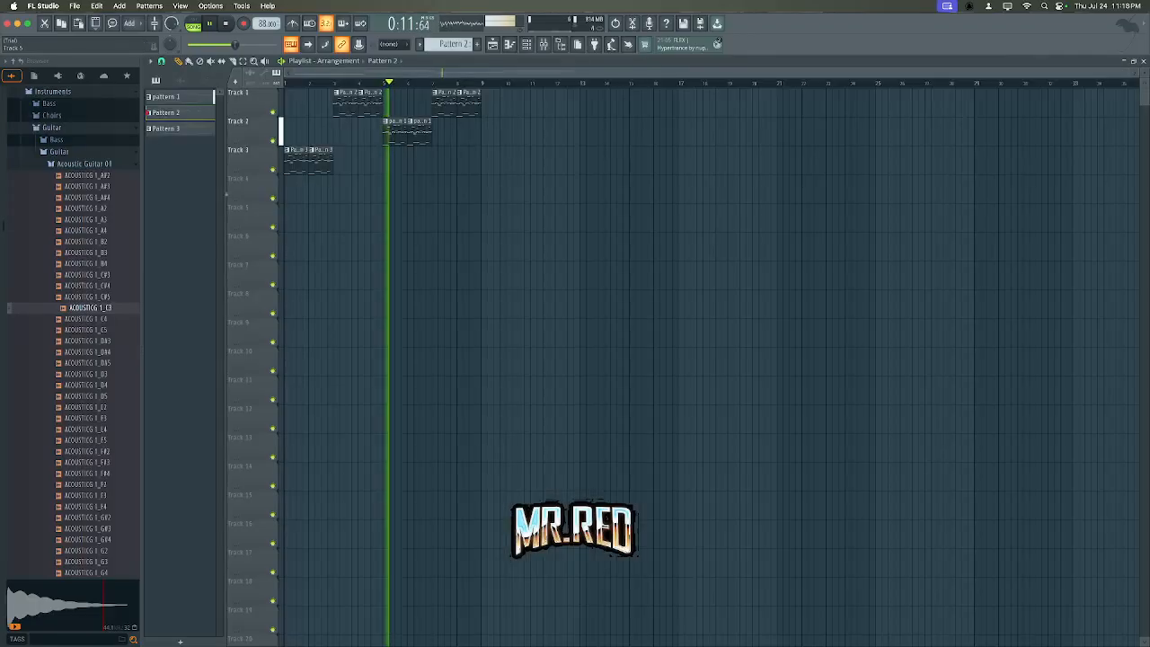
key("F9")
key("F6")
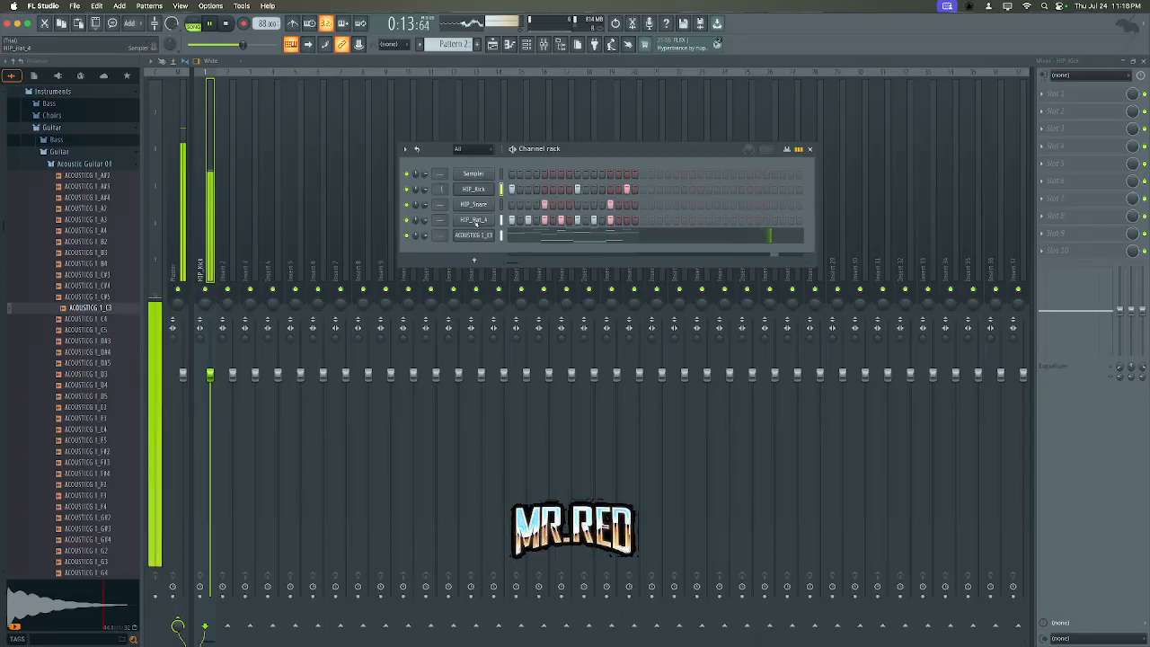
left_click(473, 204)
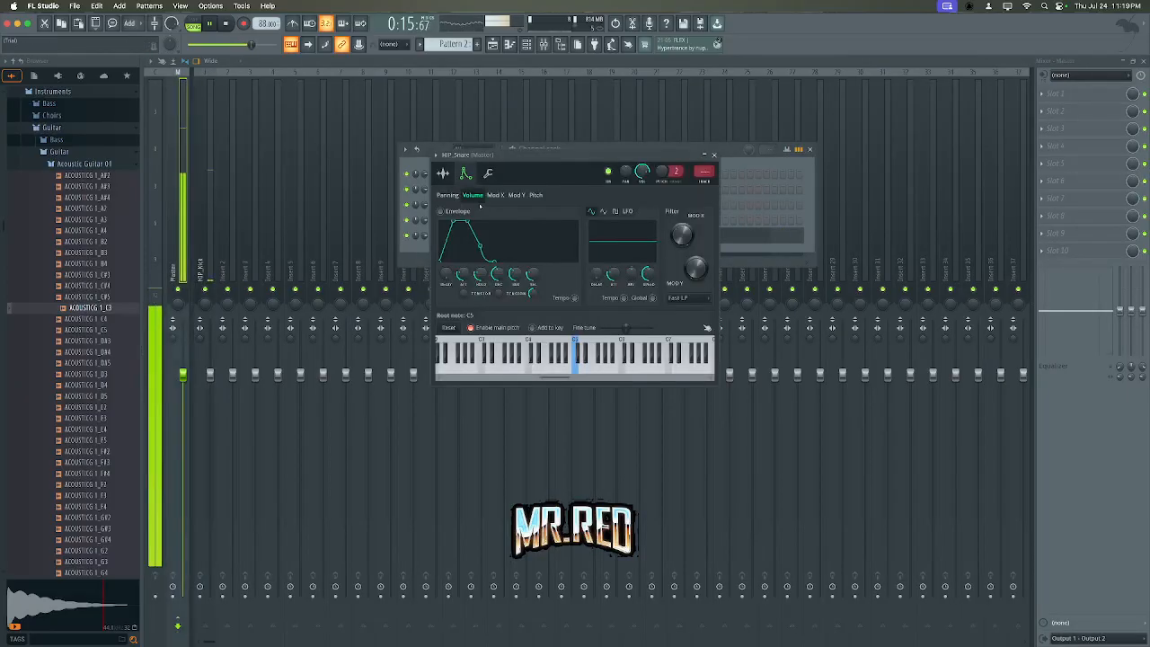
left_click_drag(545, 142, 542, 279)
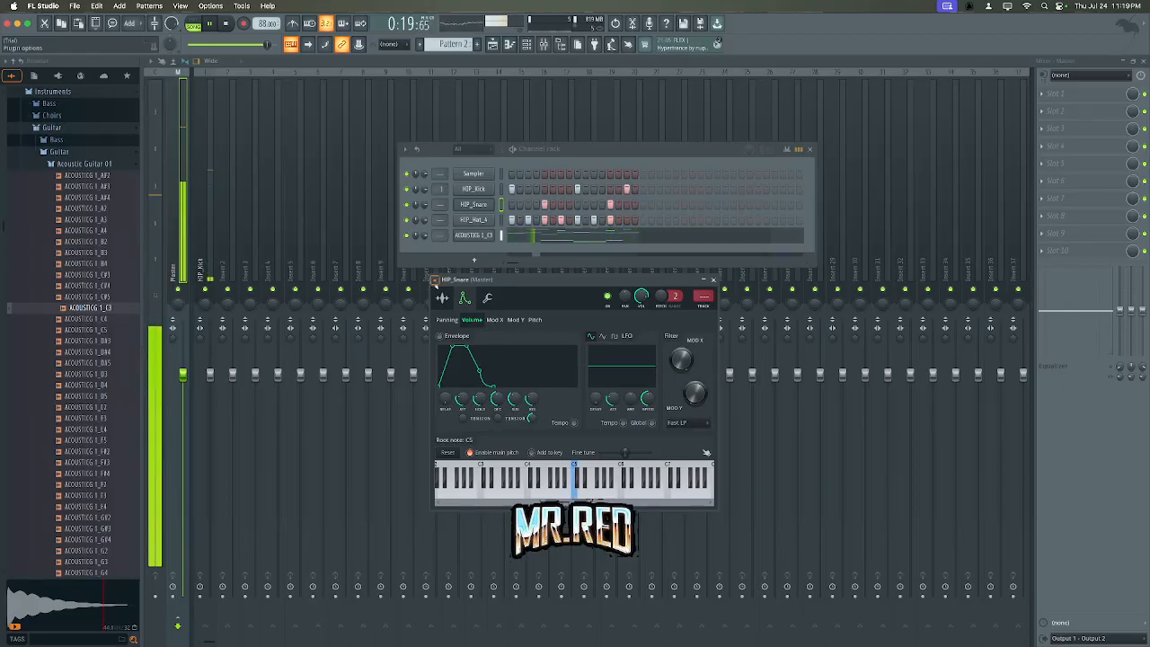
left_click(434, 280)
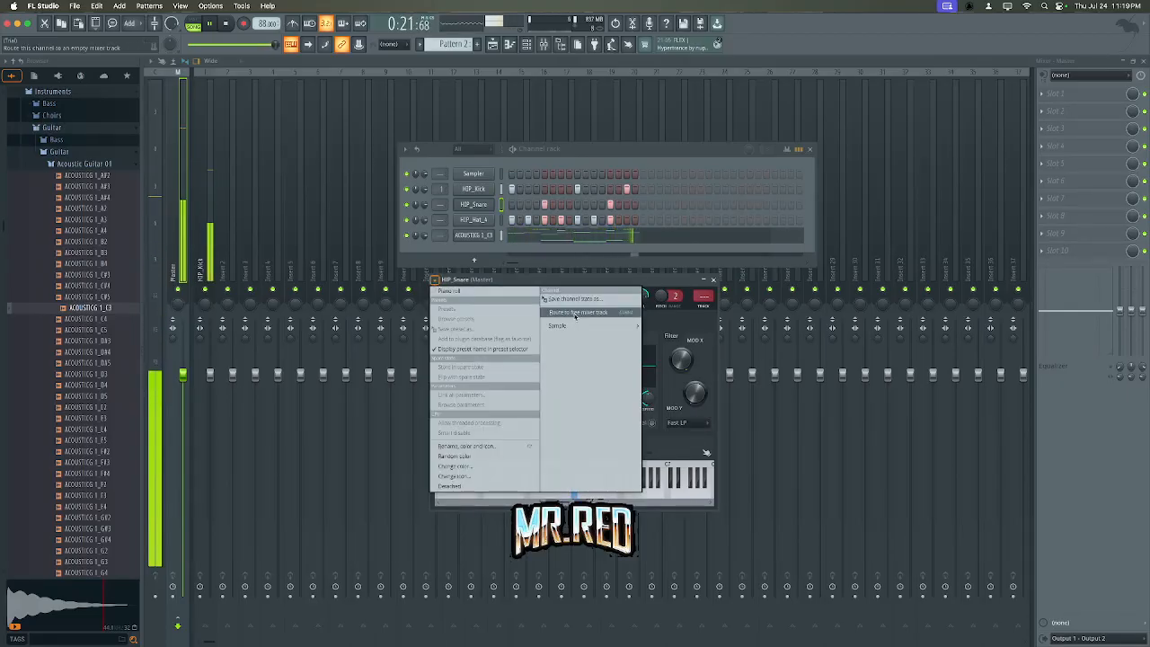
left_click(575, 312)
- Assign the HIP_Hat channel to mixer track 3 and the acoustic guitar channel to mixer track 4 in the channel rack
key("F5")
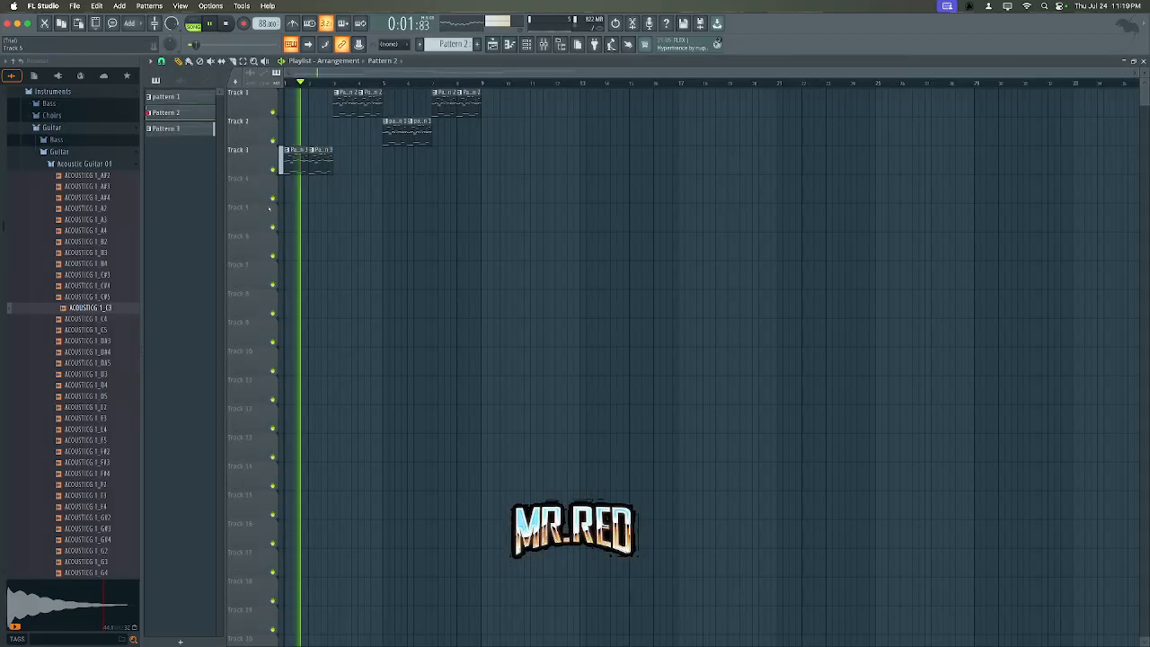
key("F5")
key("F6")
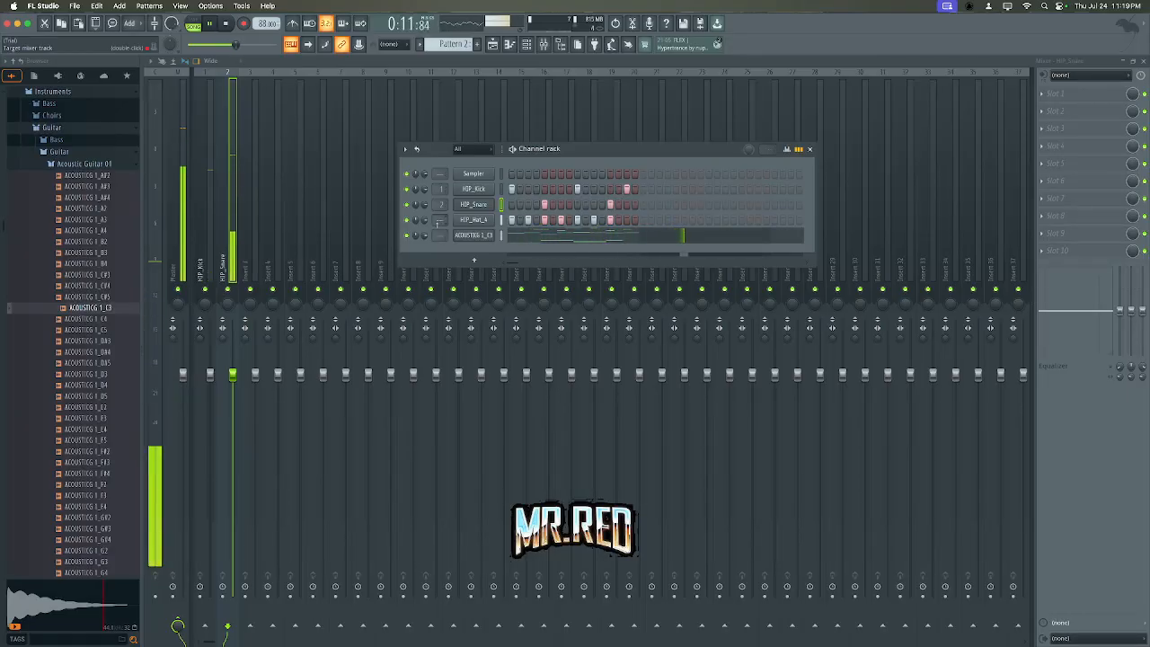
mouse_move(441, 220)
left_mouse_down()
mouse_move(441, 198)
mouse_move(441, 209)
left_mouse_up()
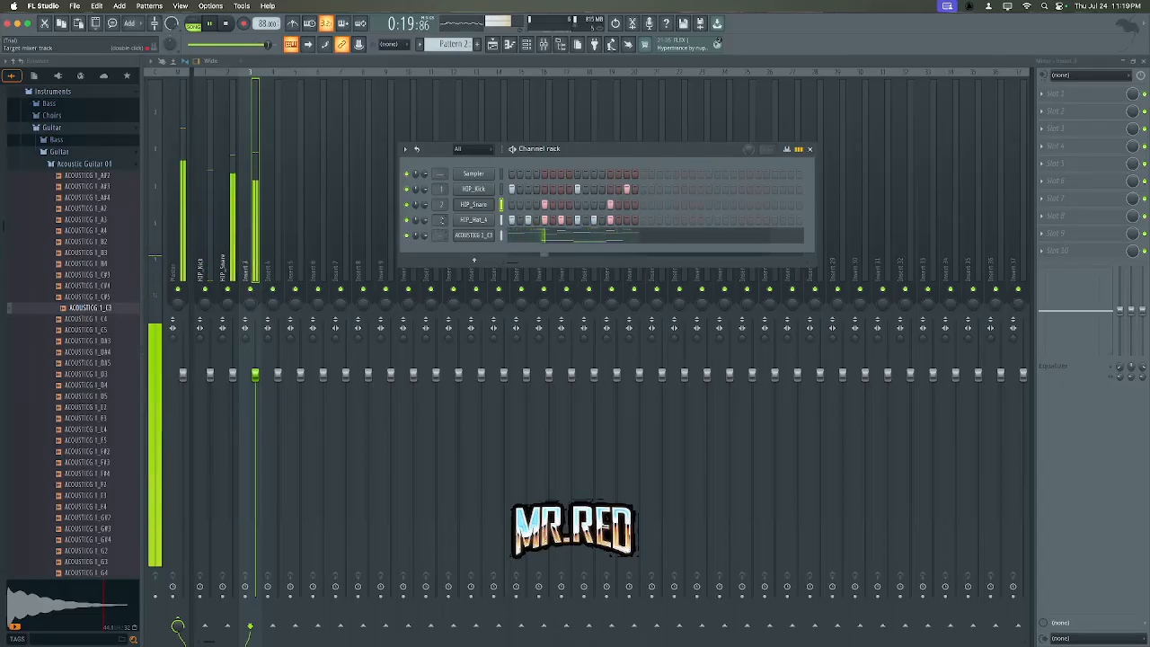
left_click_drag(441, 209, 441, 230)
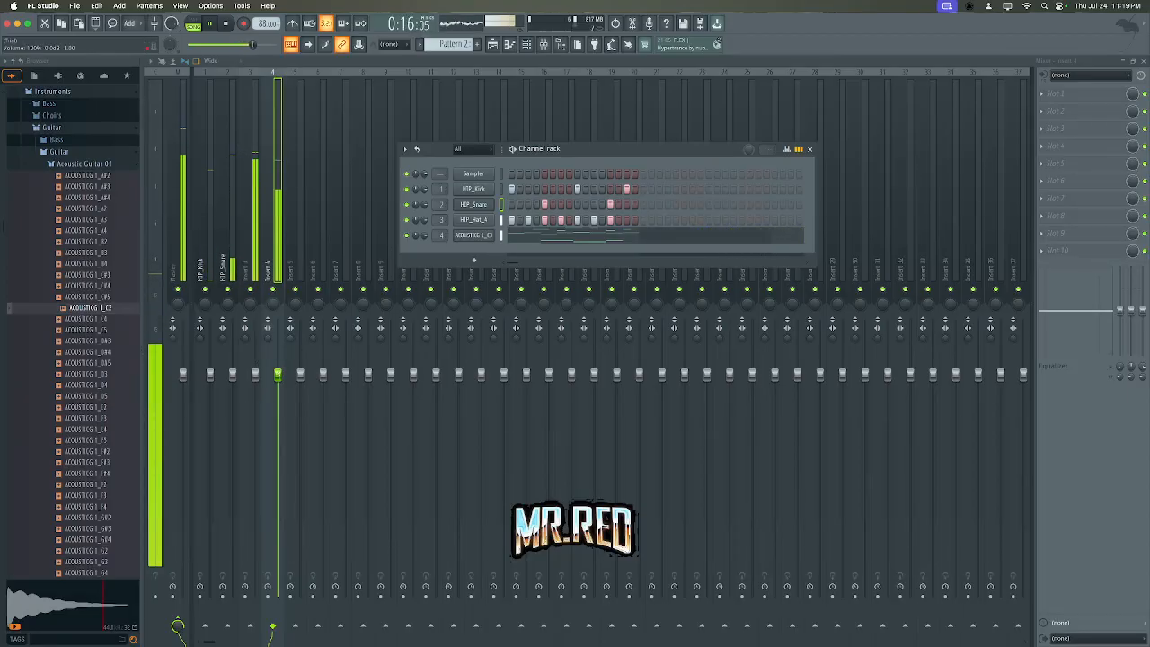
- Try out the volume, stereo separation and panning of mixer track Insert 4, and return the panning to centre
mouse_move(277, 374)
left_mouse_down()
mouse_move(278, 437)
mouse_move(278, 374)
left_mouse_up()
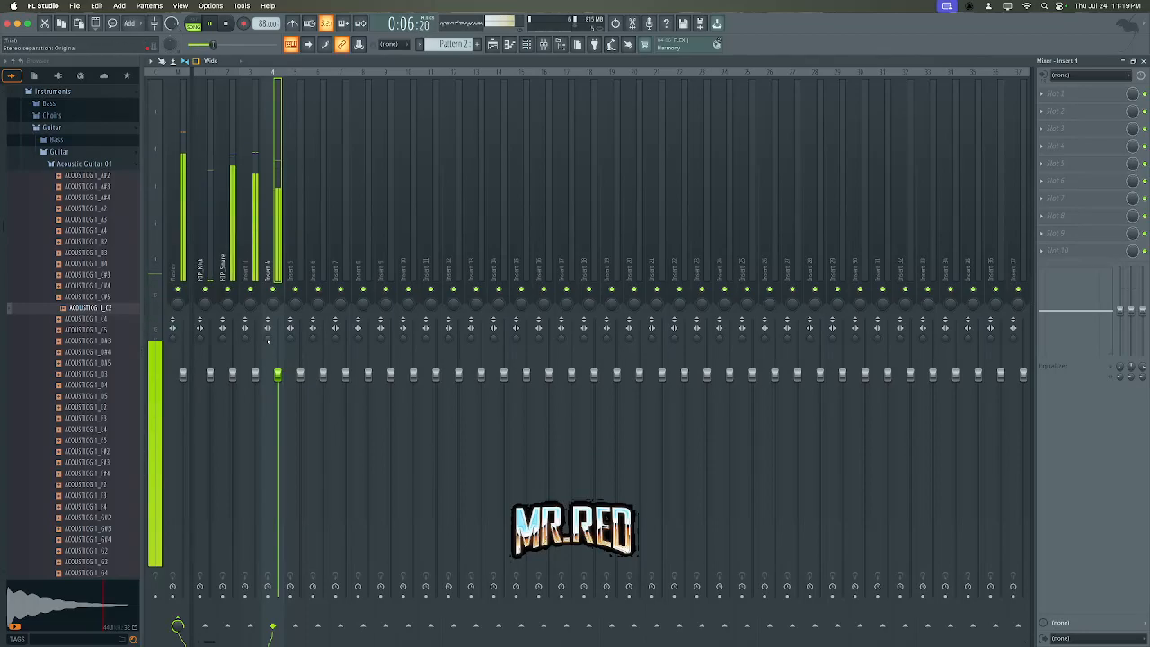
mouse_move(267, 338)
left_mouse_down()
mouse_move(267, 373)
mouse_move(267, 336)
mouse_move(267, 349)
left_mouse_up()
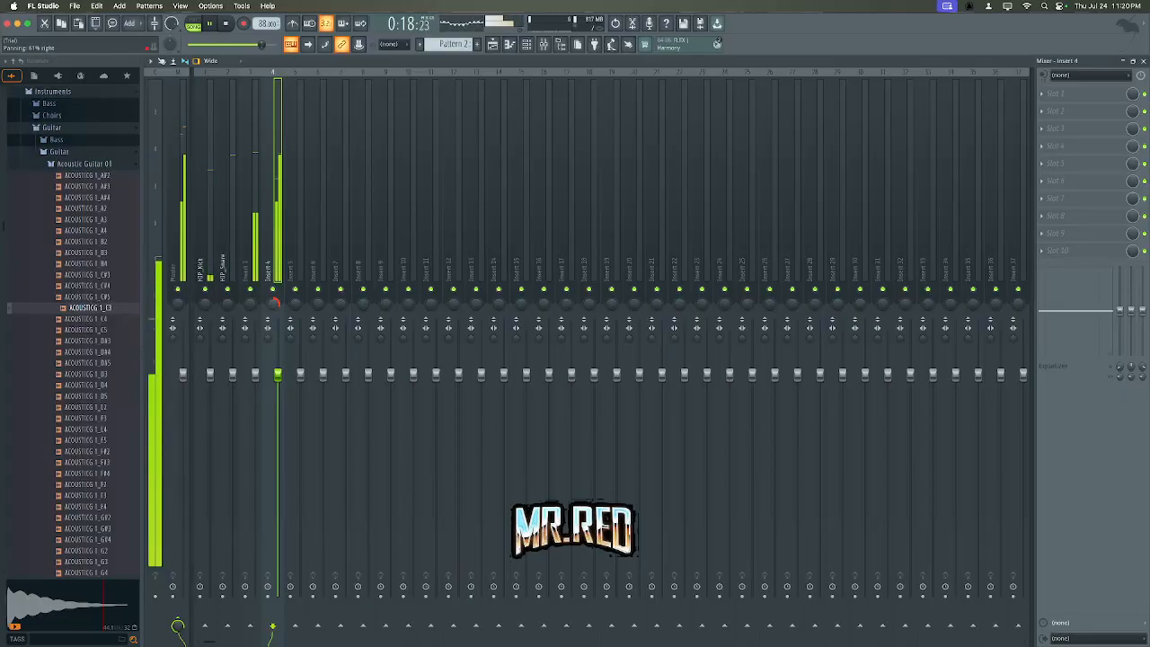
mouse_move(272, 302)
left_mouse_down()
mouse_move(272, 324)
mouse_move(270, 296)
left_mouse_up()
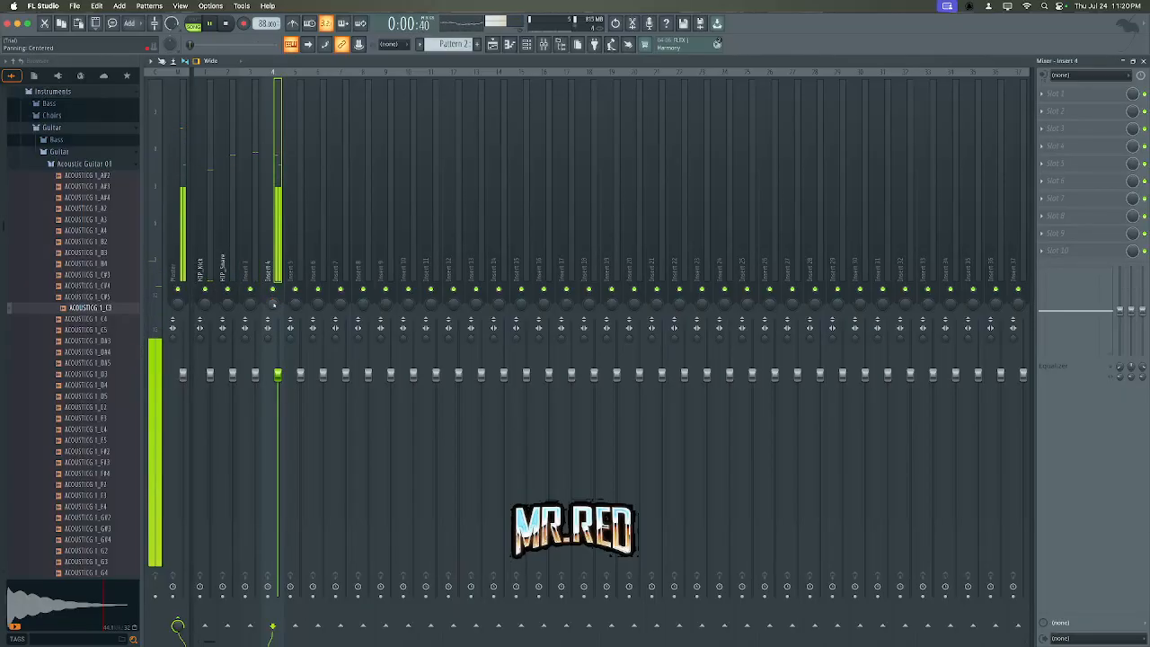
- Load Fruity Parametric EQ 2 into the first effect slot of the Master mixer track
left_click(174, 263)
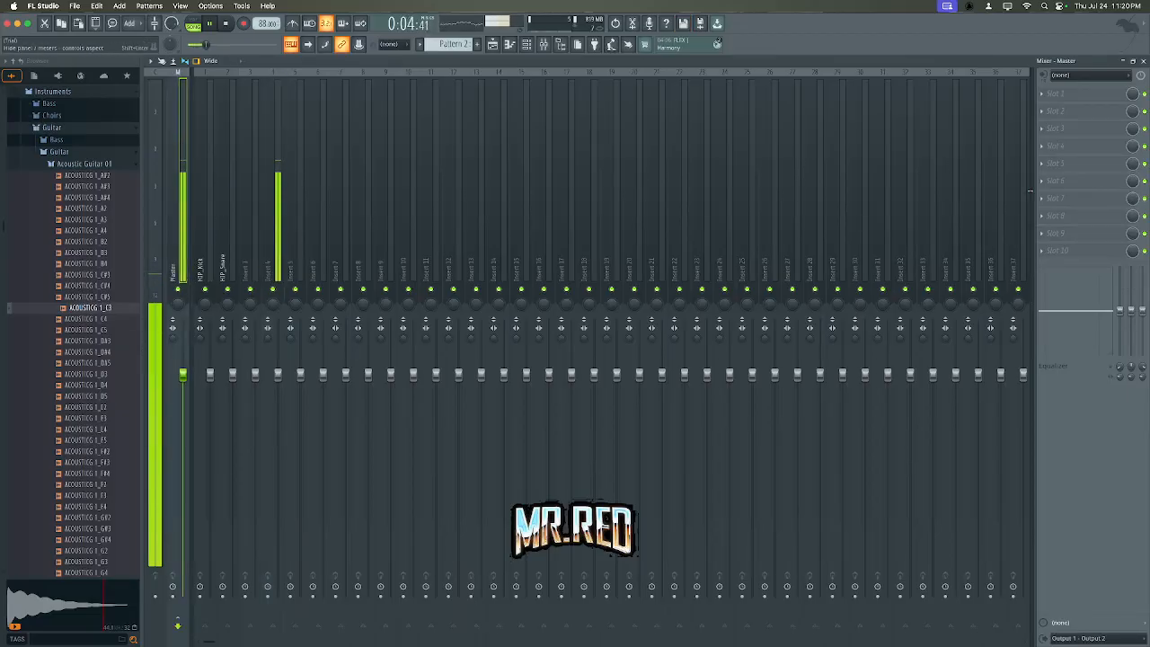
left_click(1046, 94)
left_click(1044, 96)
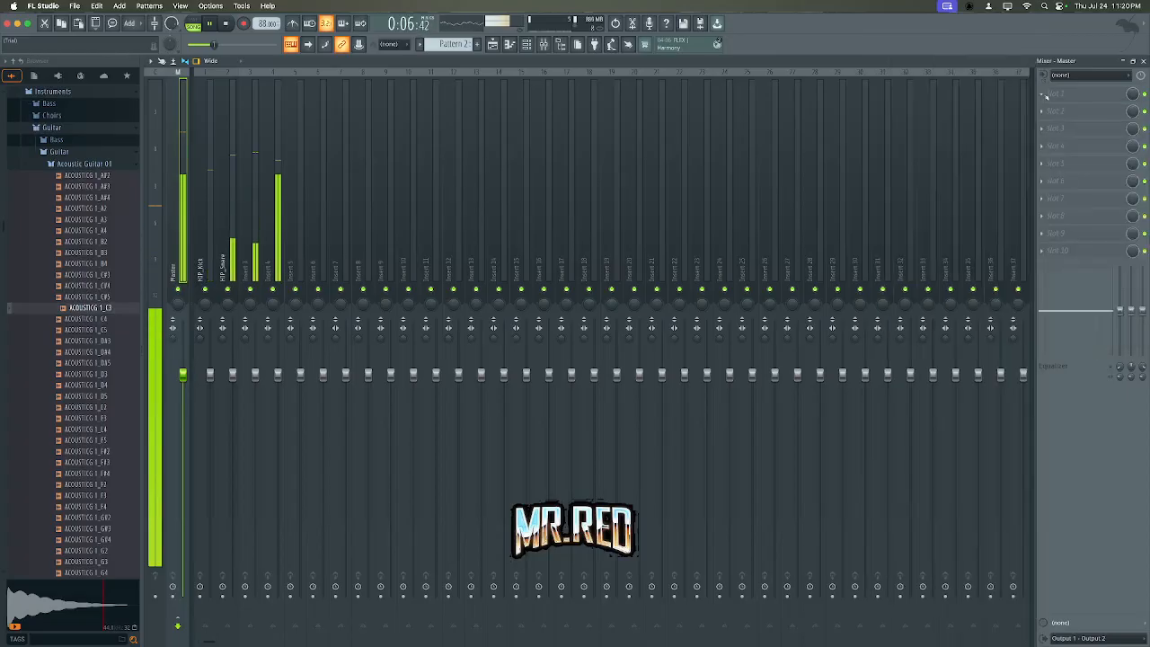
left_click(1043, 96)
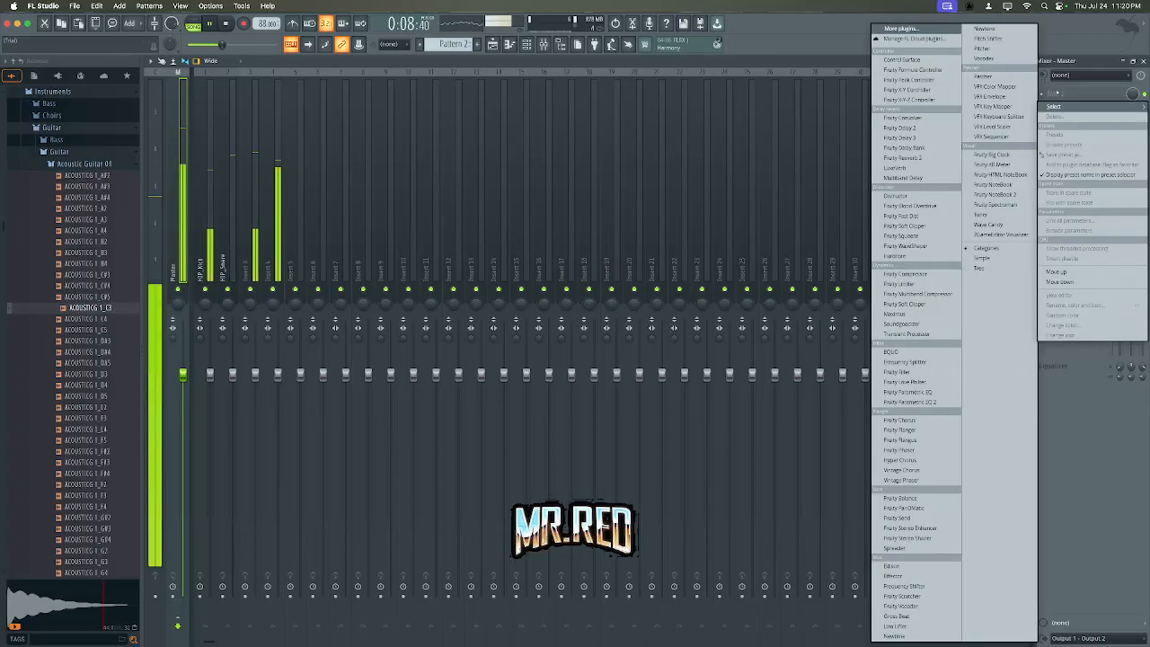
left_click(1045, 97)
left_click(1054, 259)
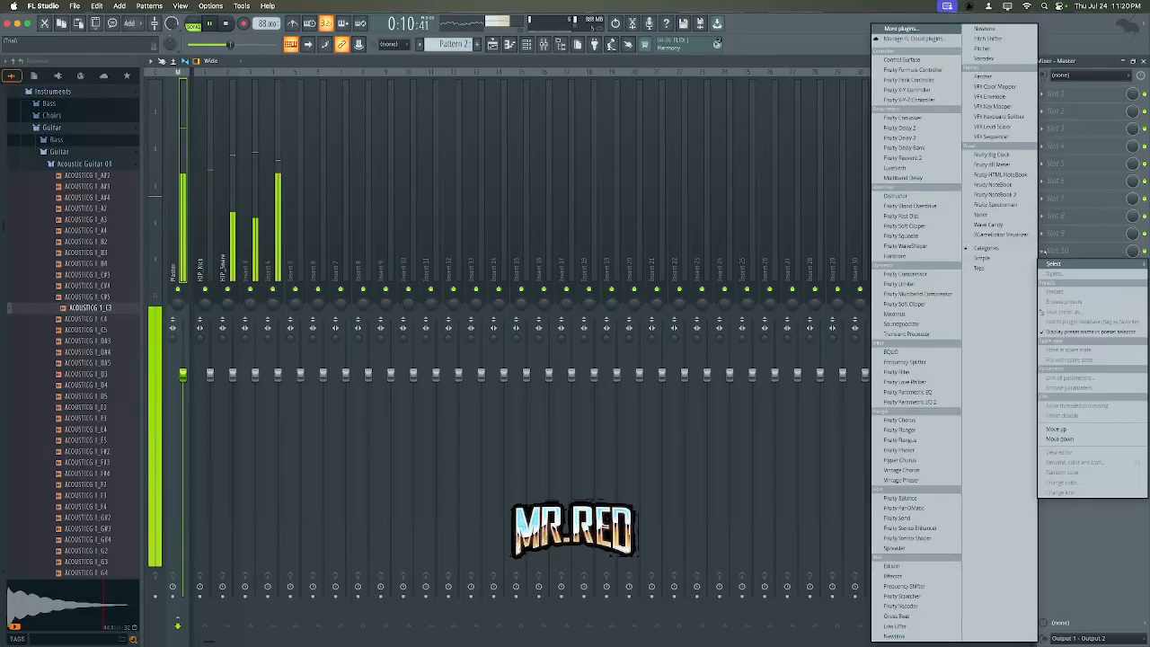
left_click(1058, 98)
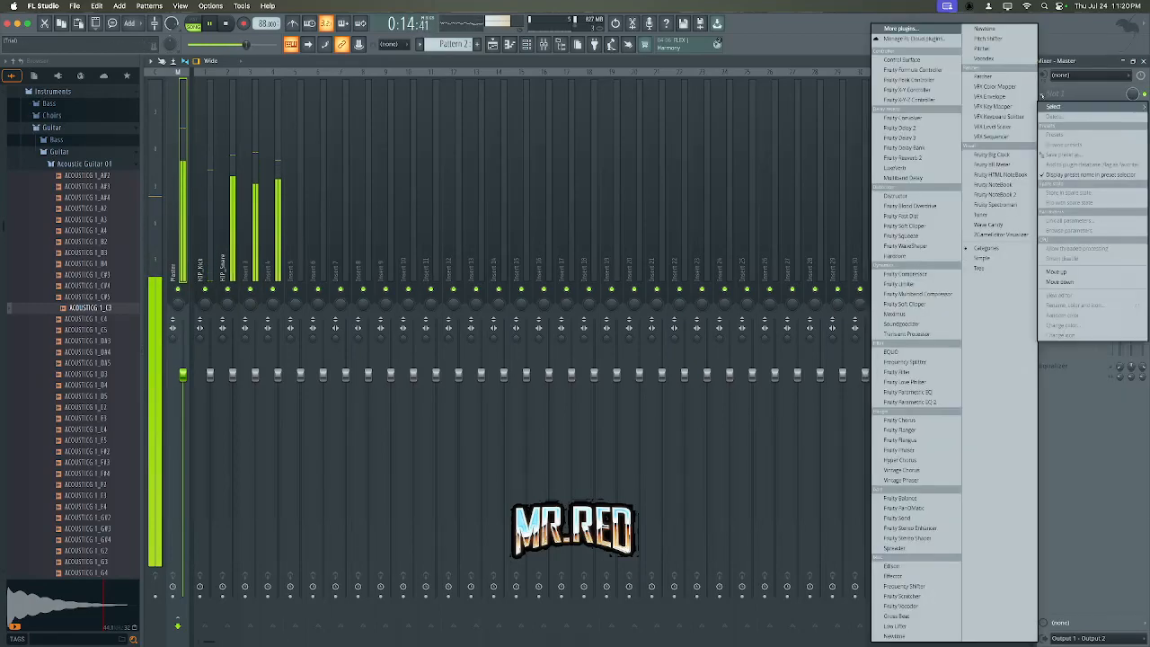
left_click(1049, 94)
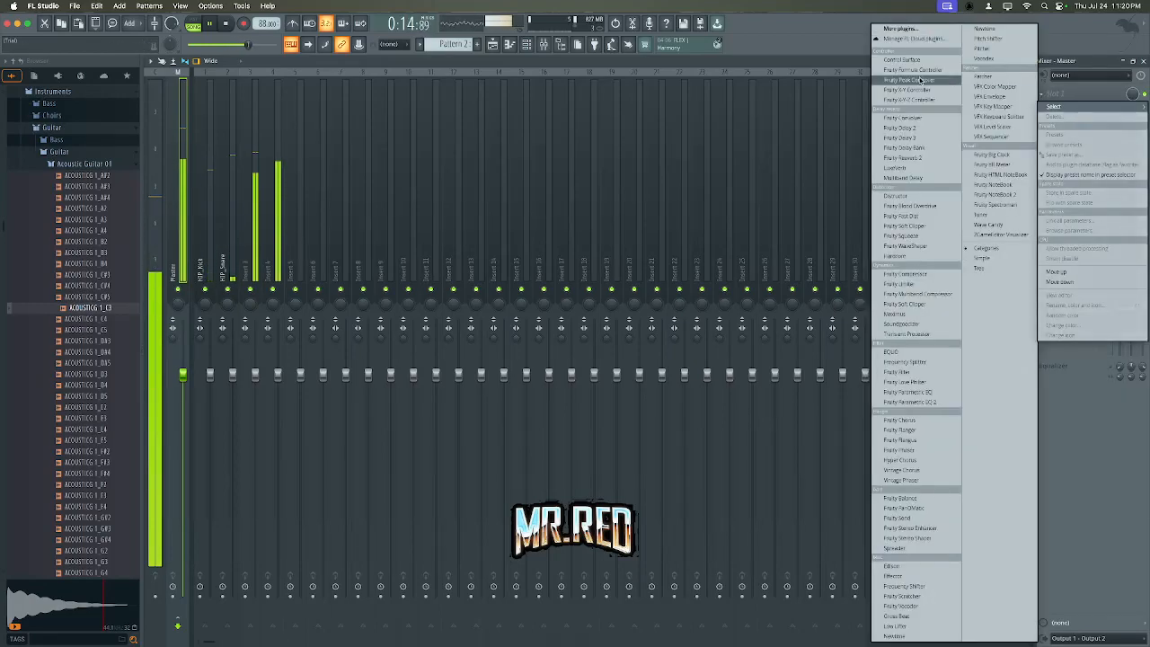
left_click(943, 404)
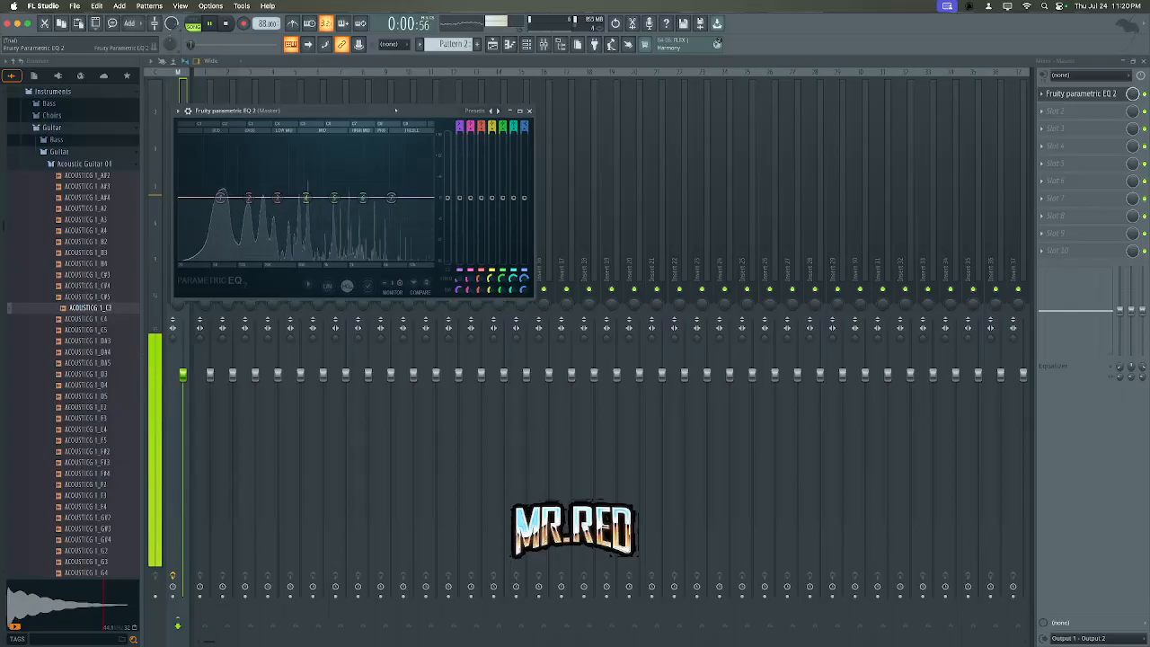
- Move the Fruity Parametric EQ 2 window clear of the mixer's active tracks and apply its Old Telephone preset
left_click_drag(396, 114, 820, 218)
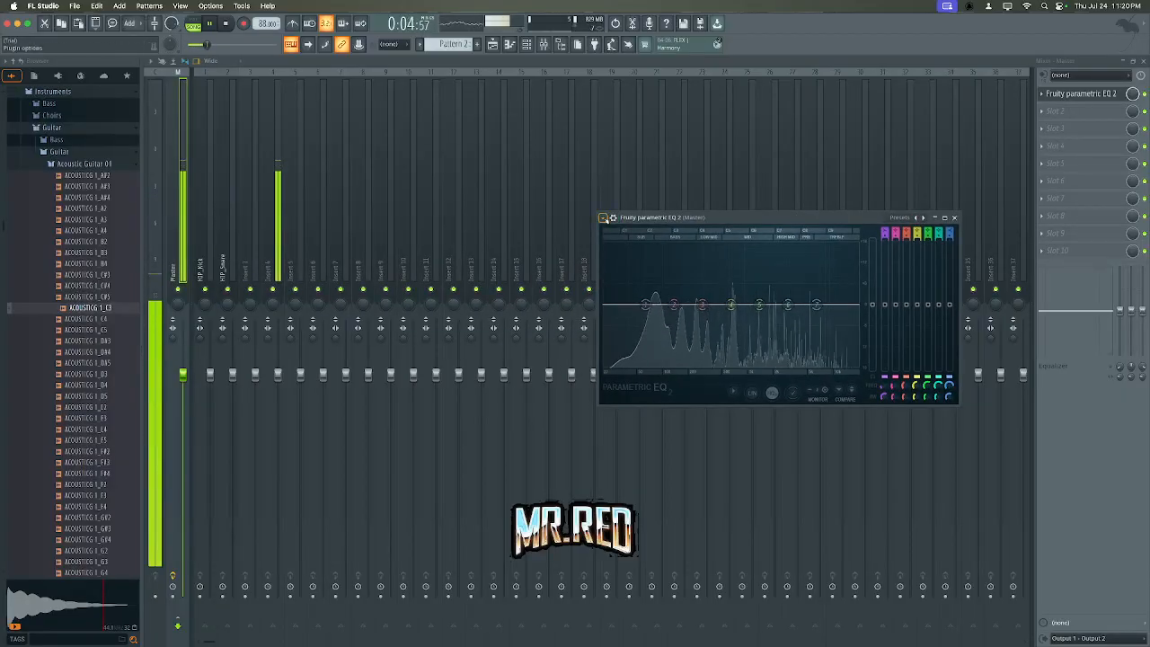
left_click(603, 217)
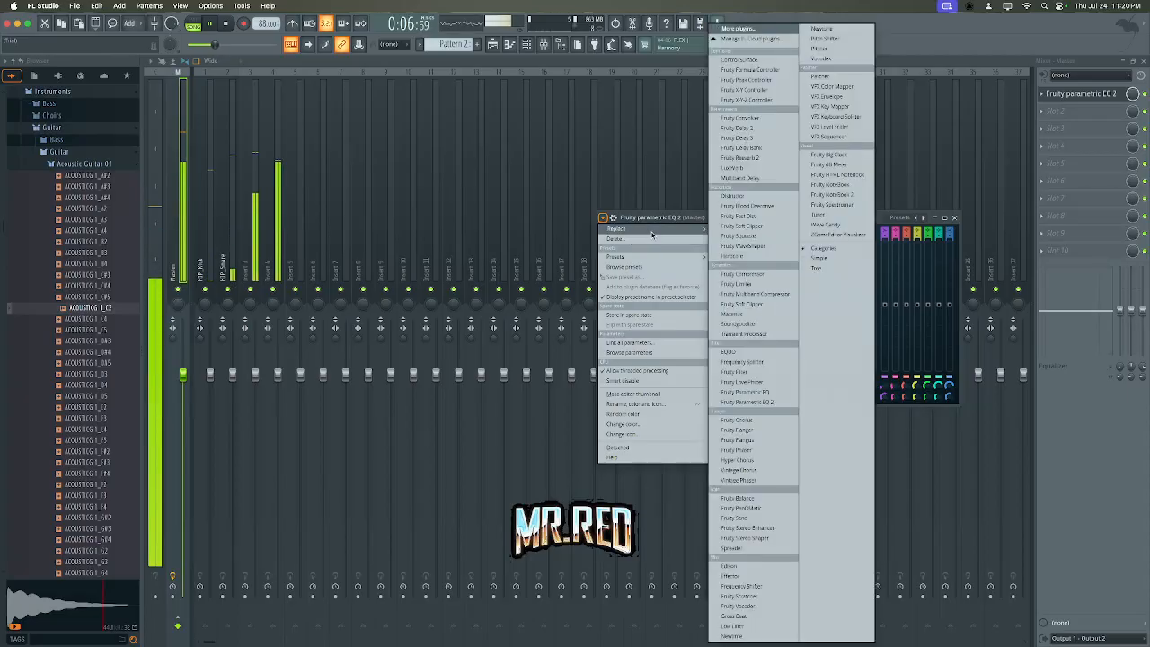
mouse_move(648, 257)
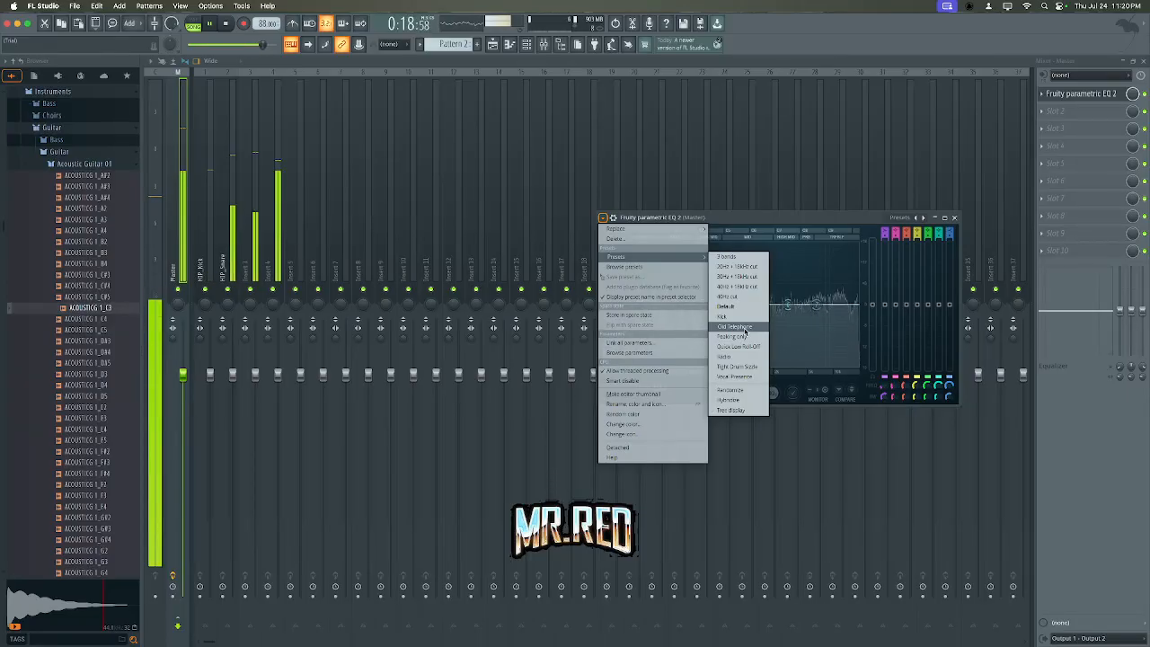
left_click(743, 328)
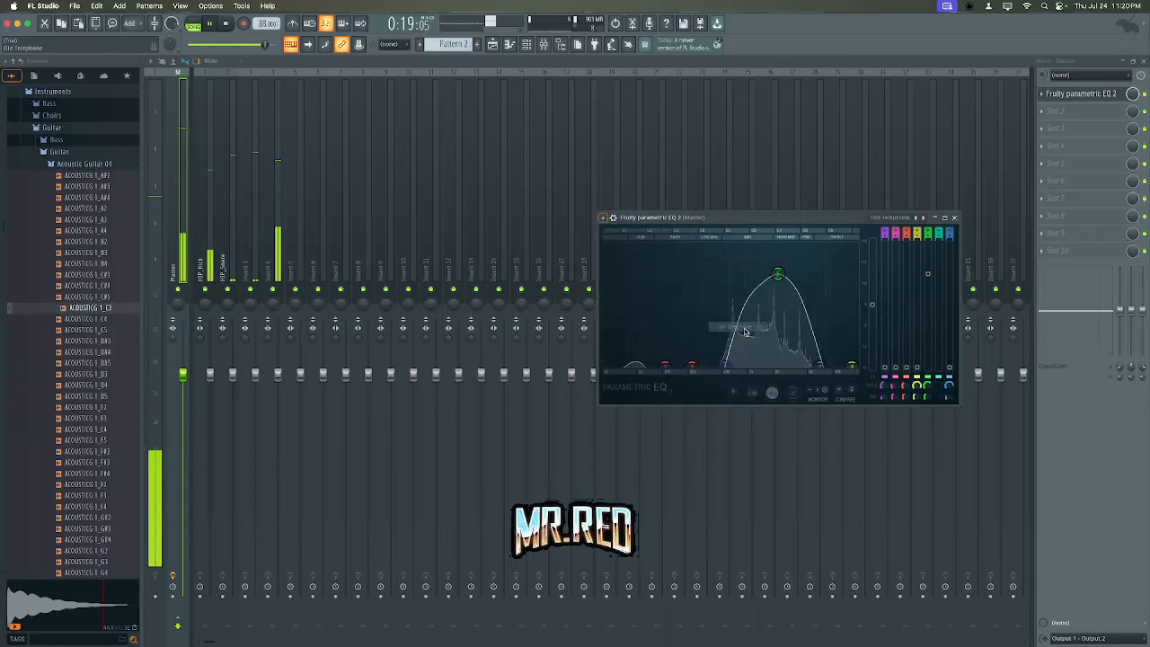
left_click(604, 217)
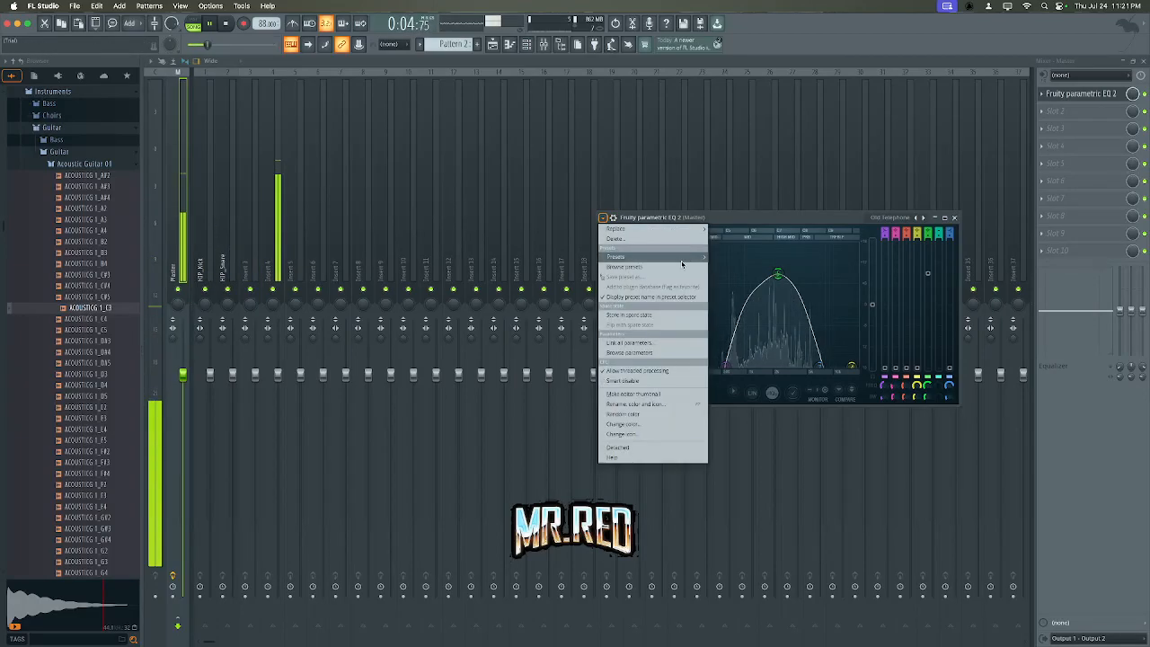
mouse_move(697, 260)
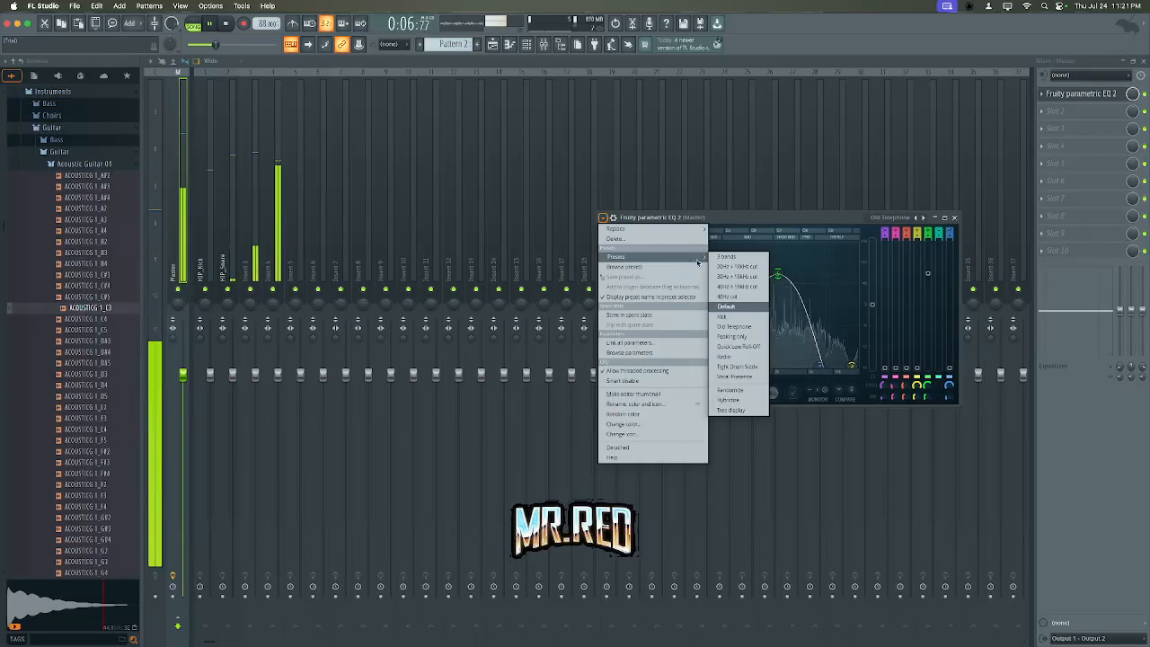
left_click(760, 222)
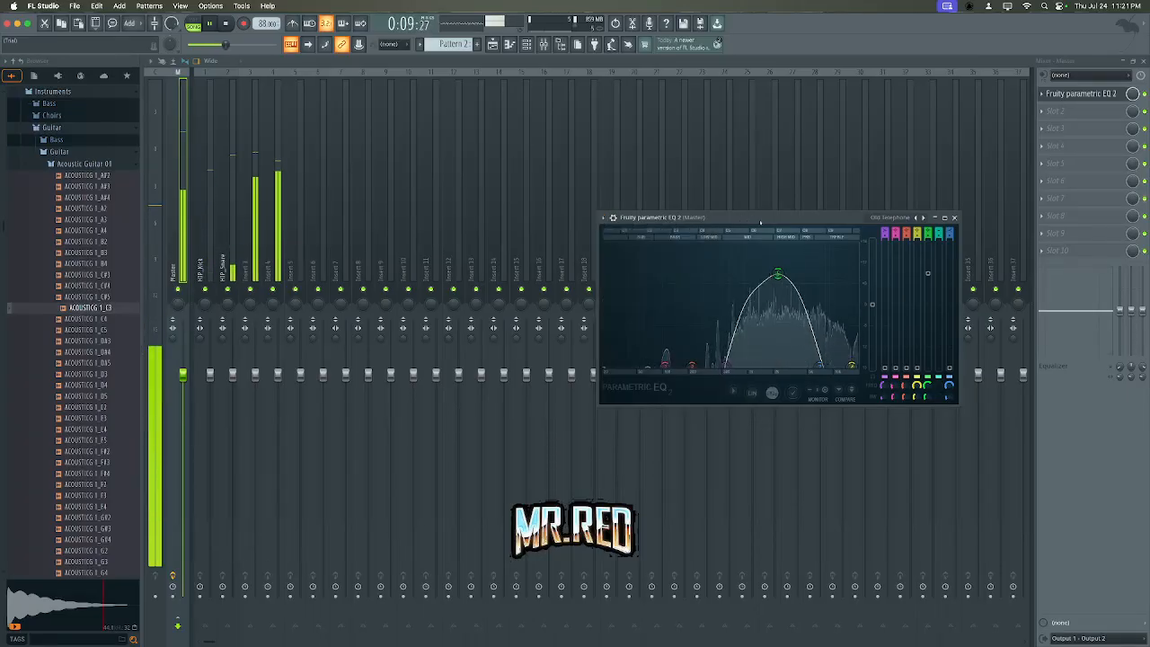
- Create an automation clip for the mix level of the Master track's Fruity Parametric EQ 2 and bring the playlist to the front
right_click(1133, 95)
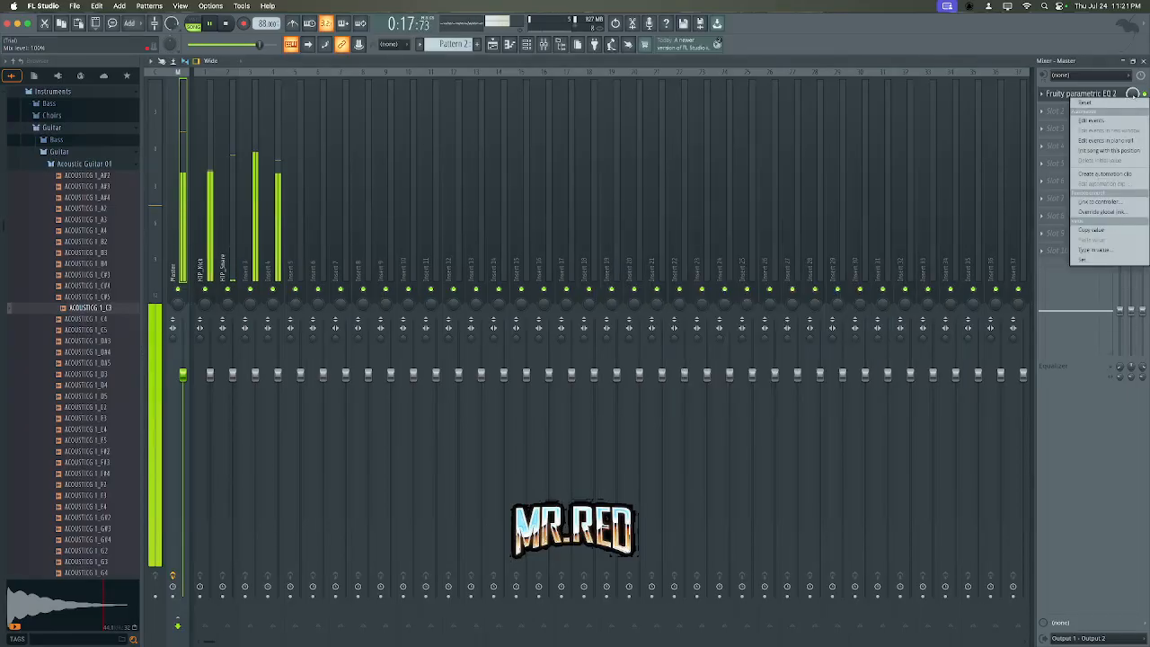
left_click(1121, 174)
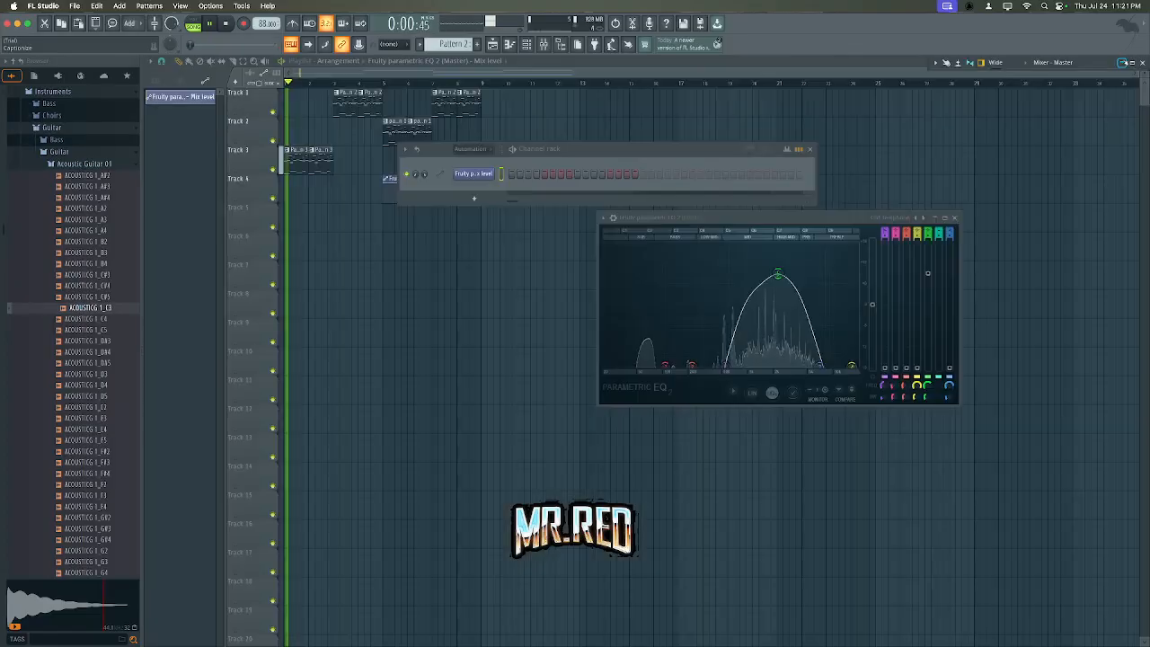
left_click(1132, 60)
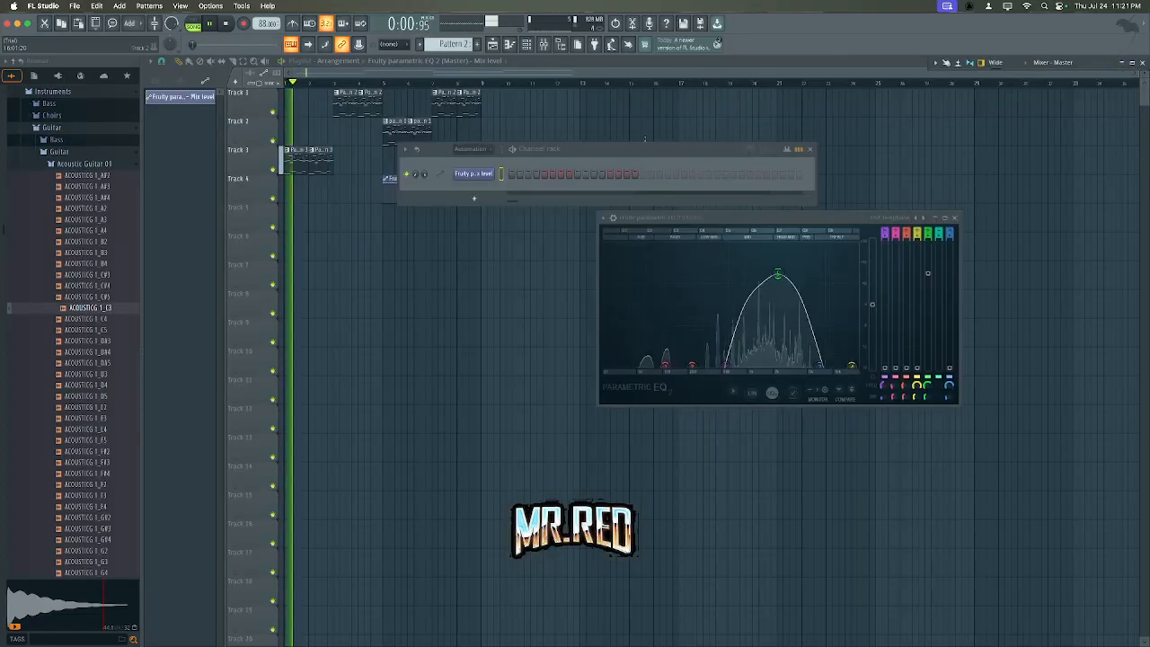
left_click(528, 62)
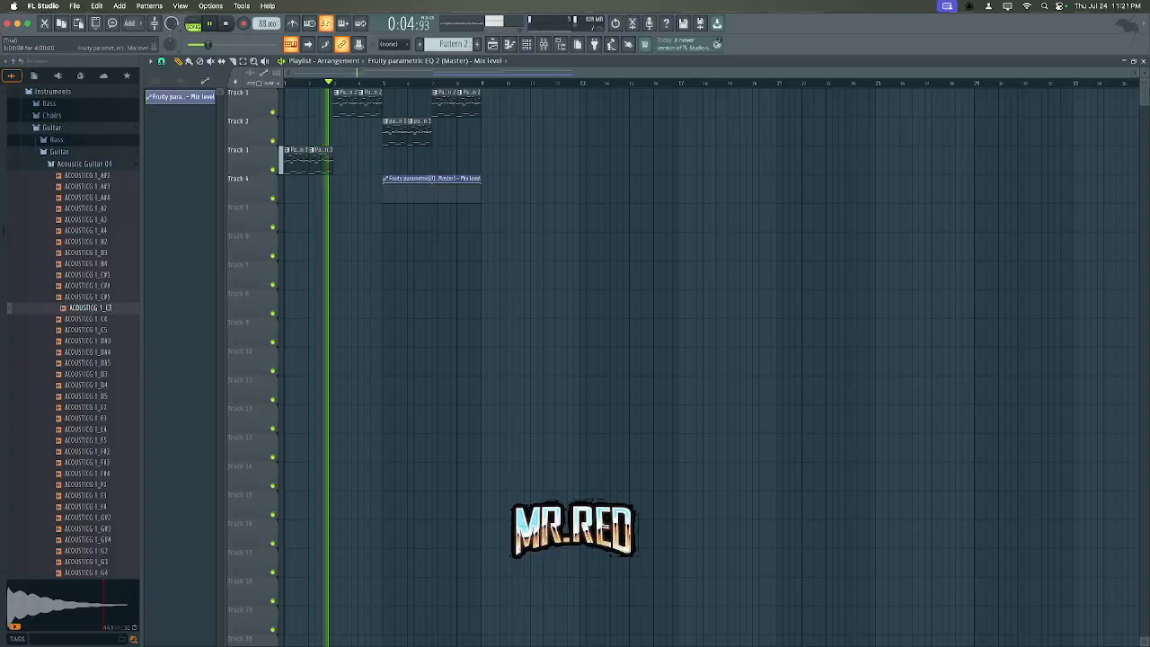
- Move the EQ mix level automation clip to the start of Track 4, lower both its points to 0%, and stop playback
left_click_drag(429, 179, 327, 184)
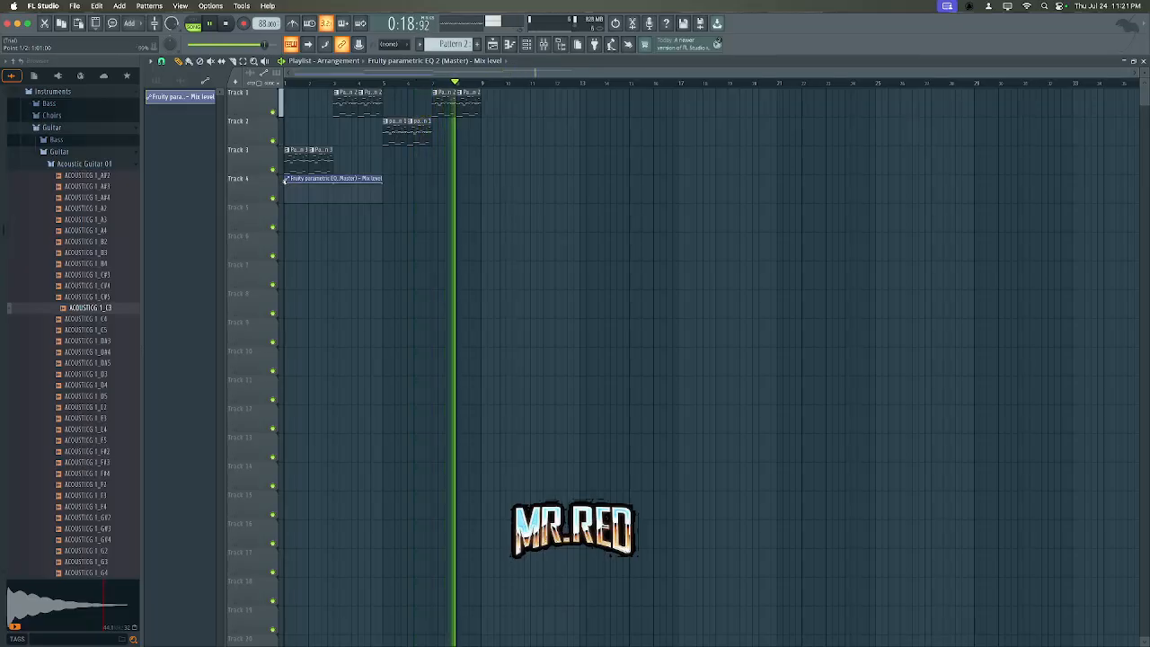
left_click_drag(285, 182, 284, 204)
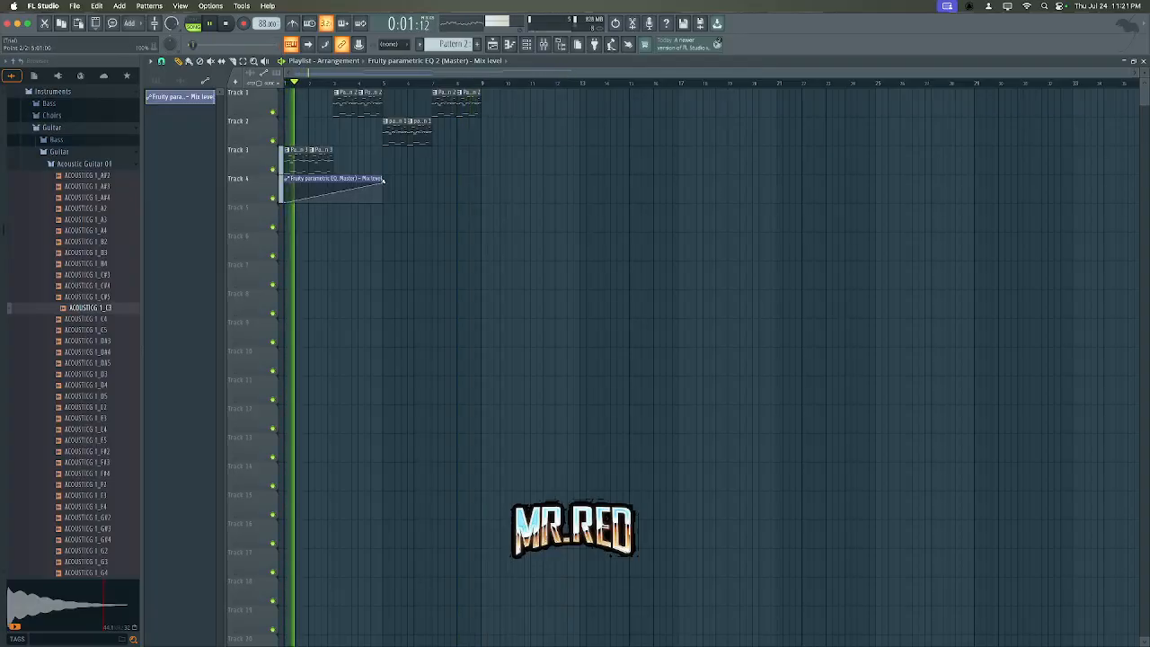
left_click_drag(383, 181, 378, 206)
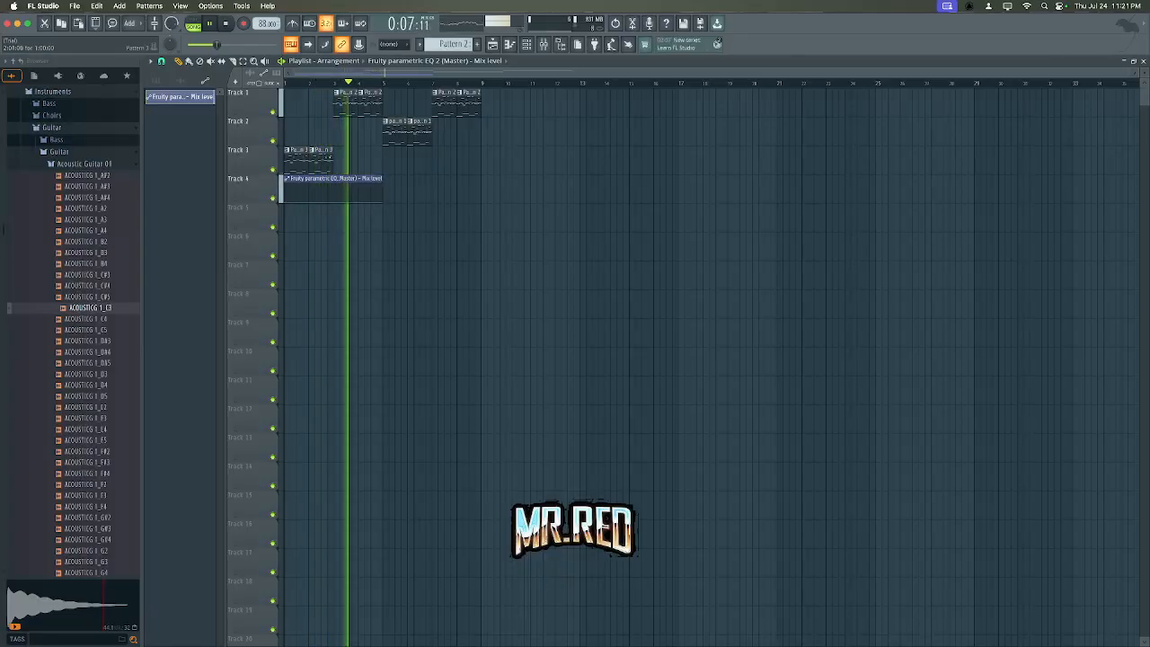
key("space")
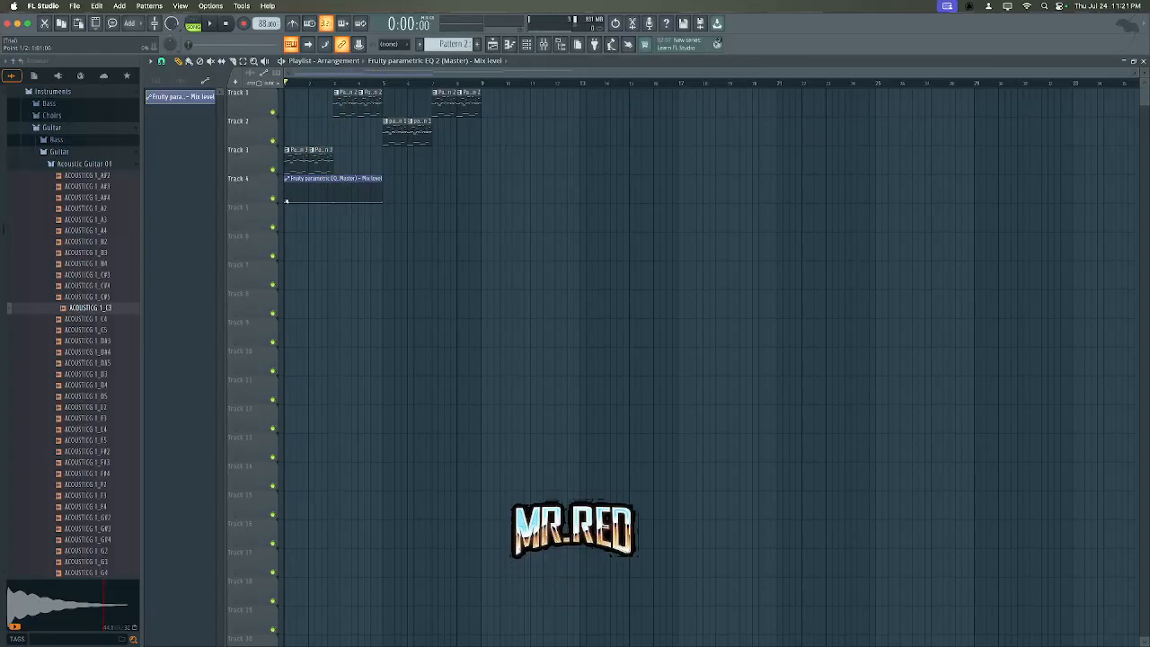
- Shape the automation clip as a curved fall from its maximum to 0%, shorten it to end at bar 3, and audition it
left_click_drag(284, 199, 284, 177)
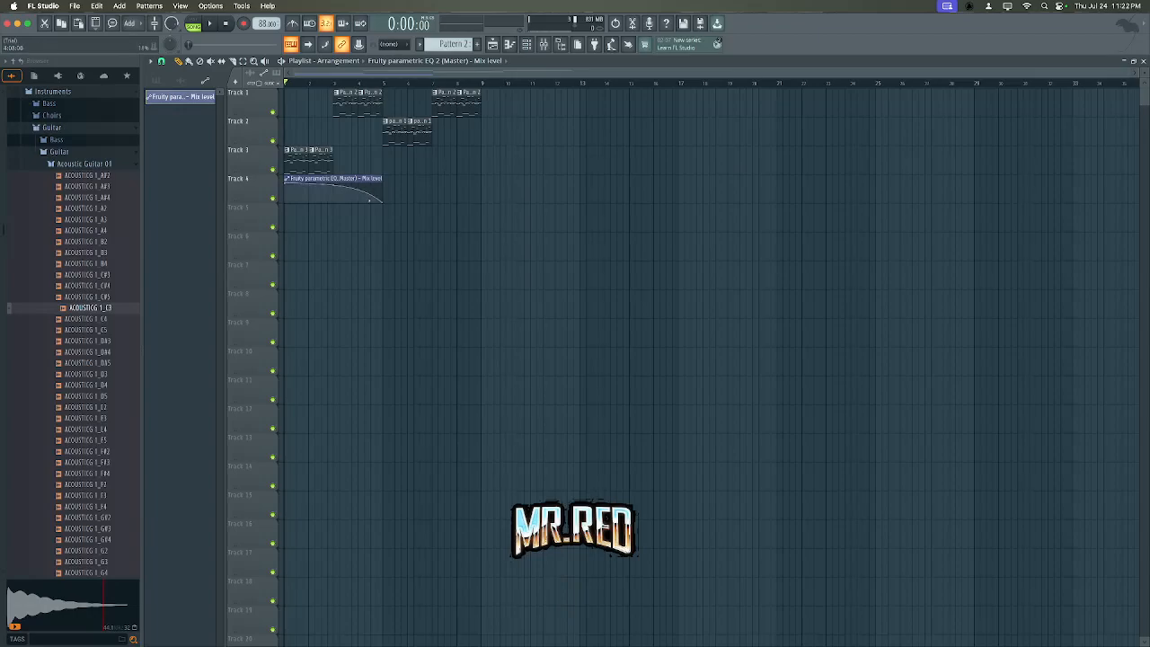
left_click_drag(383, 202, 335, 205)
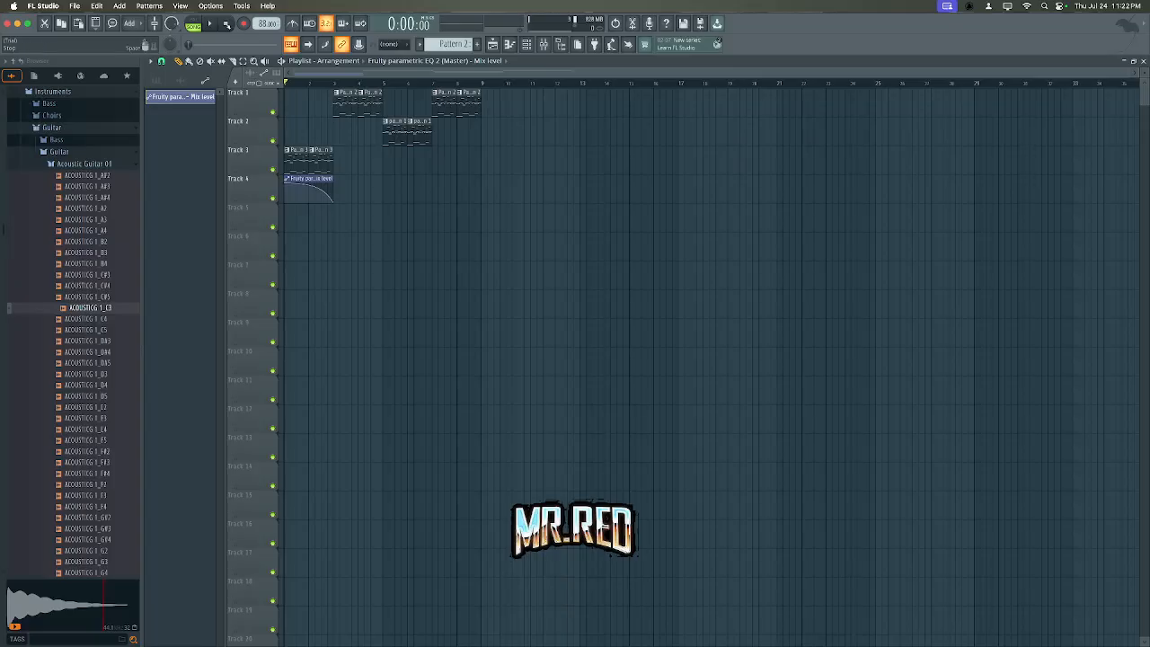
left_click(211, 24)
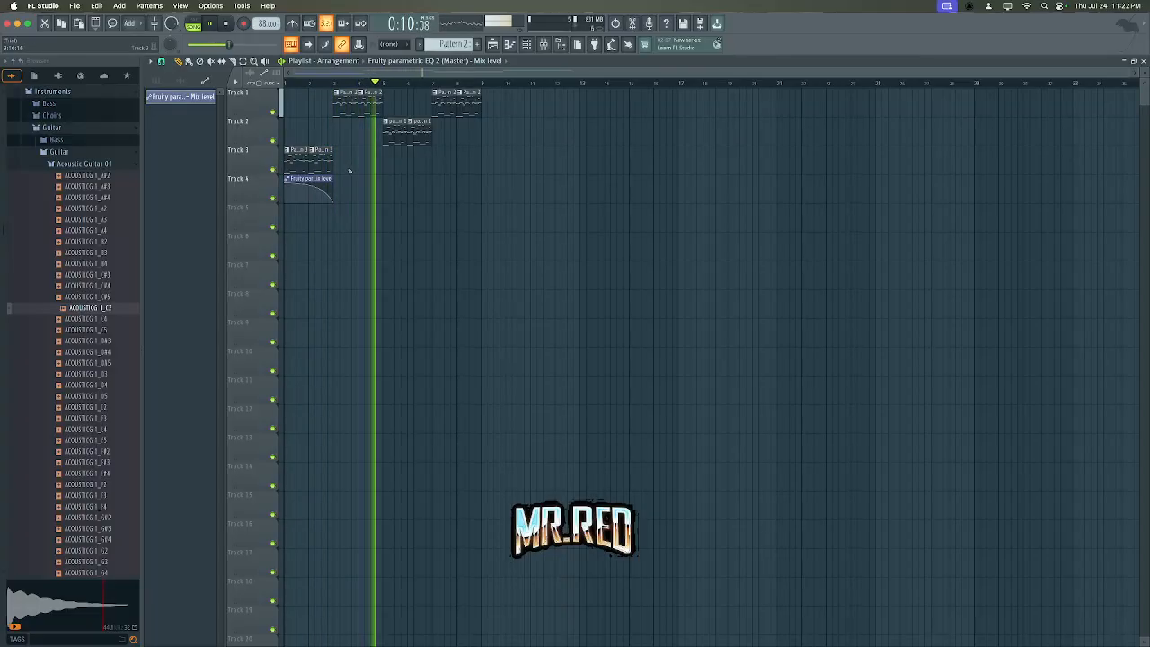
key("space")
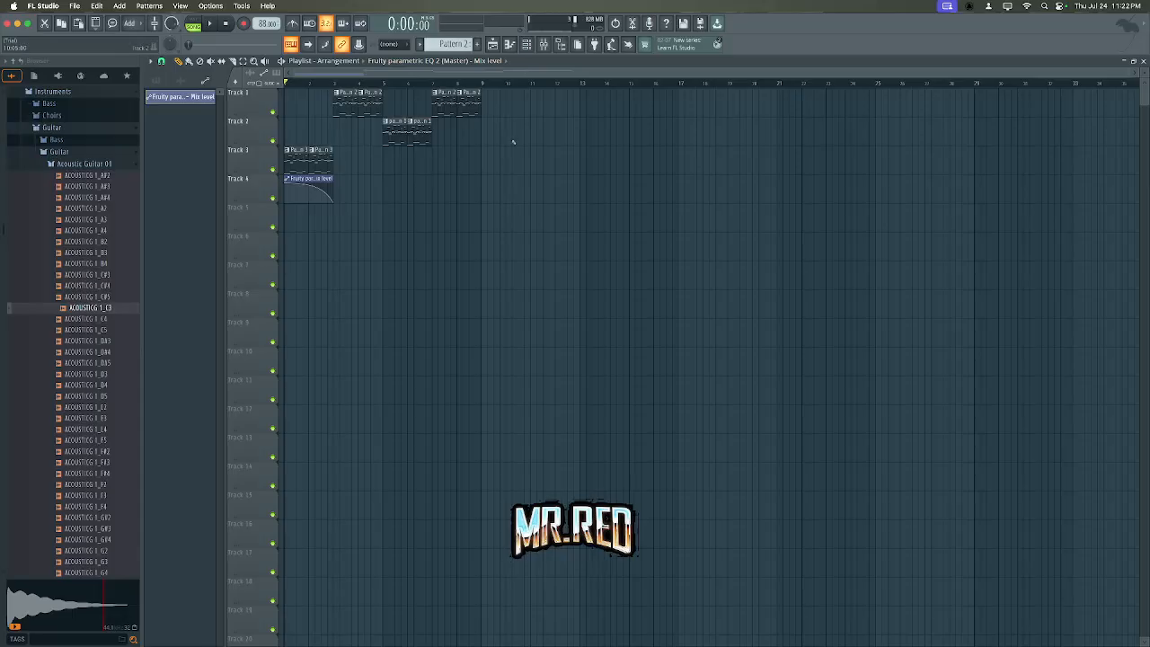
- Save the project as Project_9 in a new project folder and dismiss the trial mode warning
left_click(75, 6)
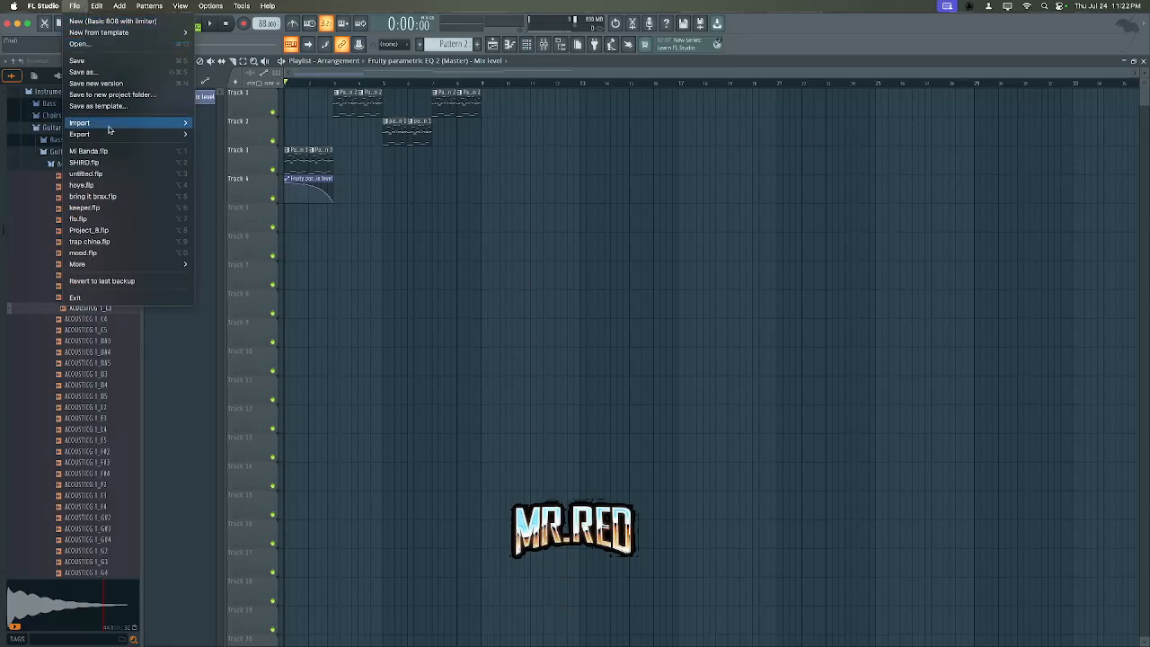
mouse_move(127, 139)
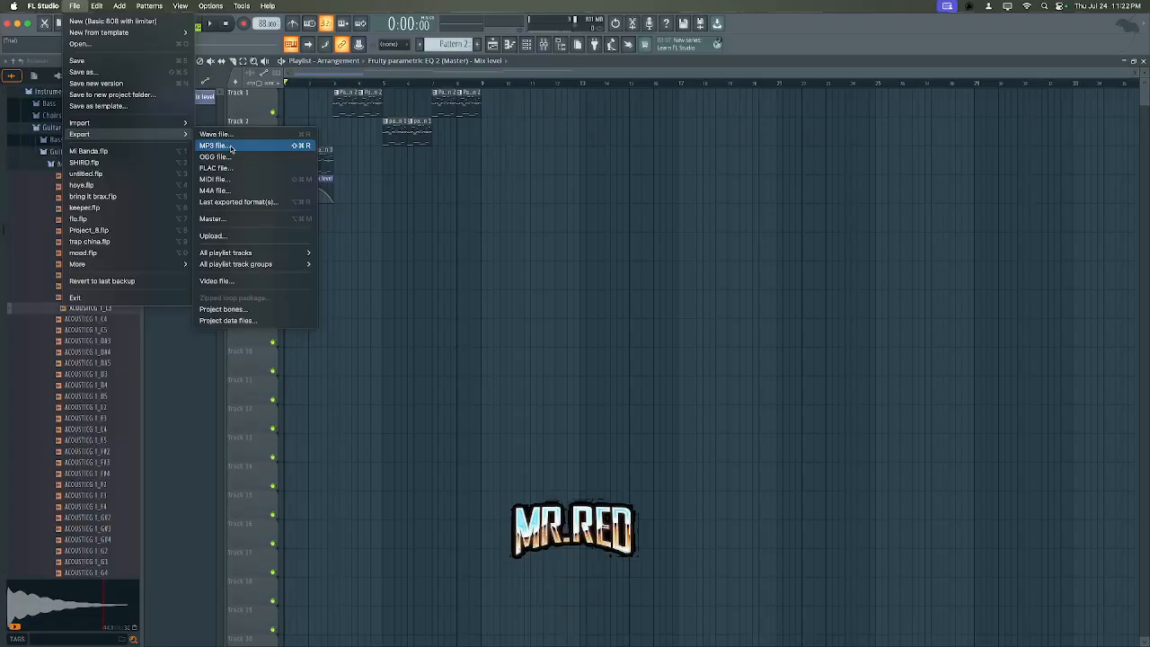
left_click(87, 63)
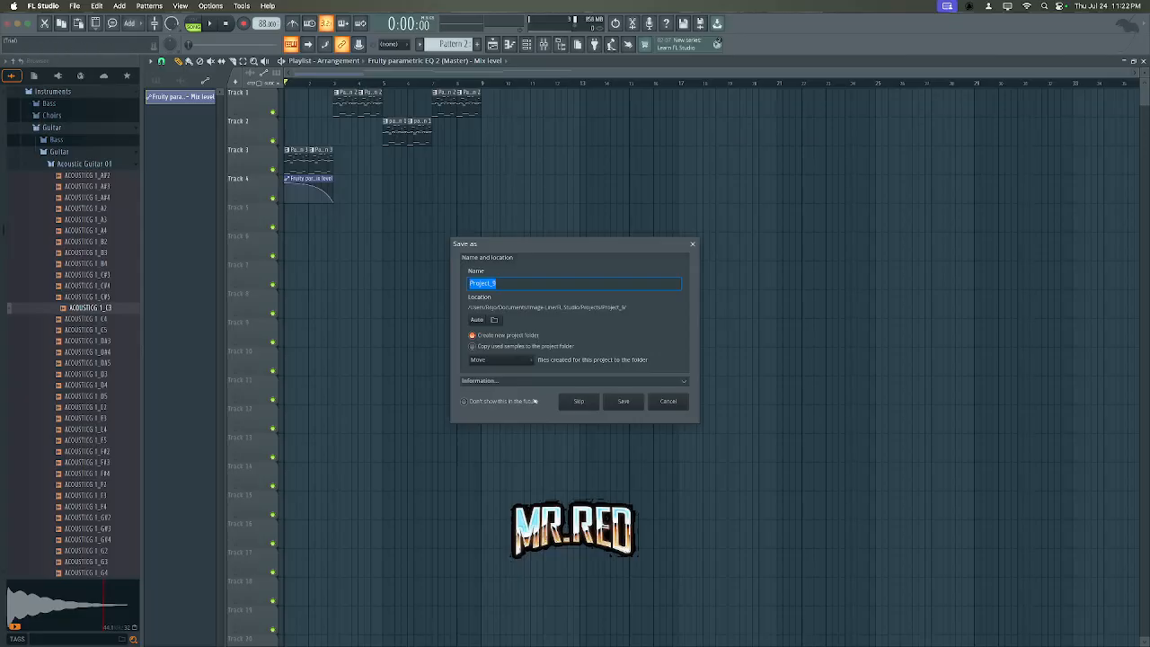
left_click(625, 401)
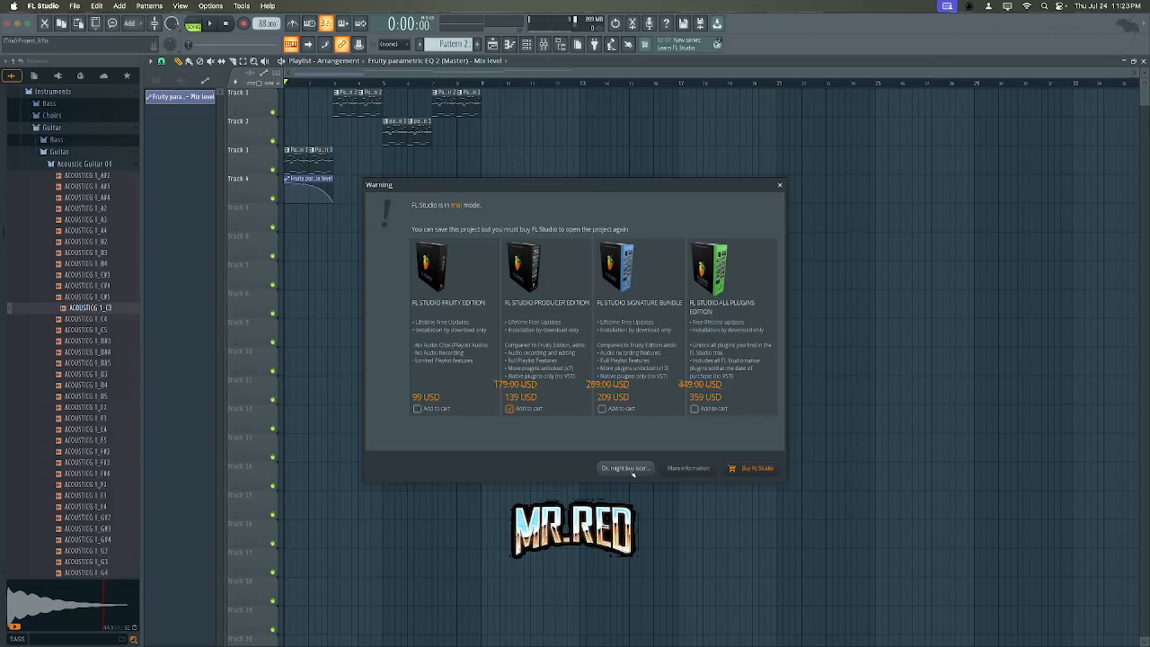
left_click(624, 468)
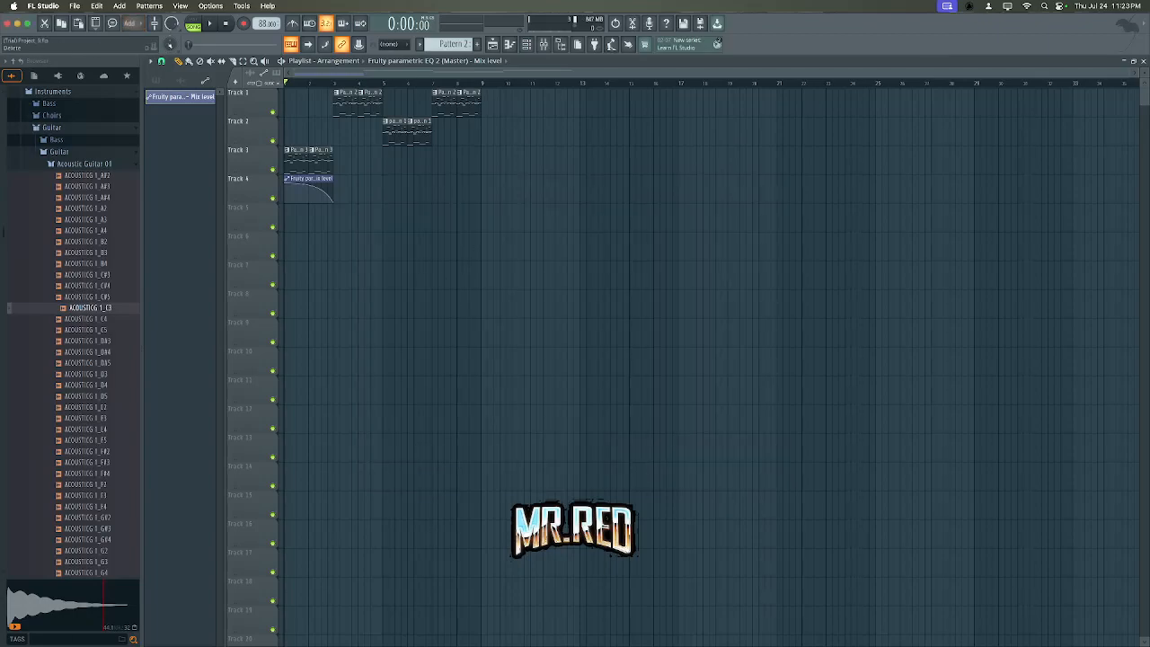
- Set up an MP3 export of the song named Project_9 with the Desktop as its destination
left_click(74, 6)
mouse_move(124, 135)
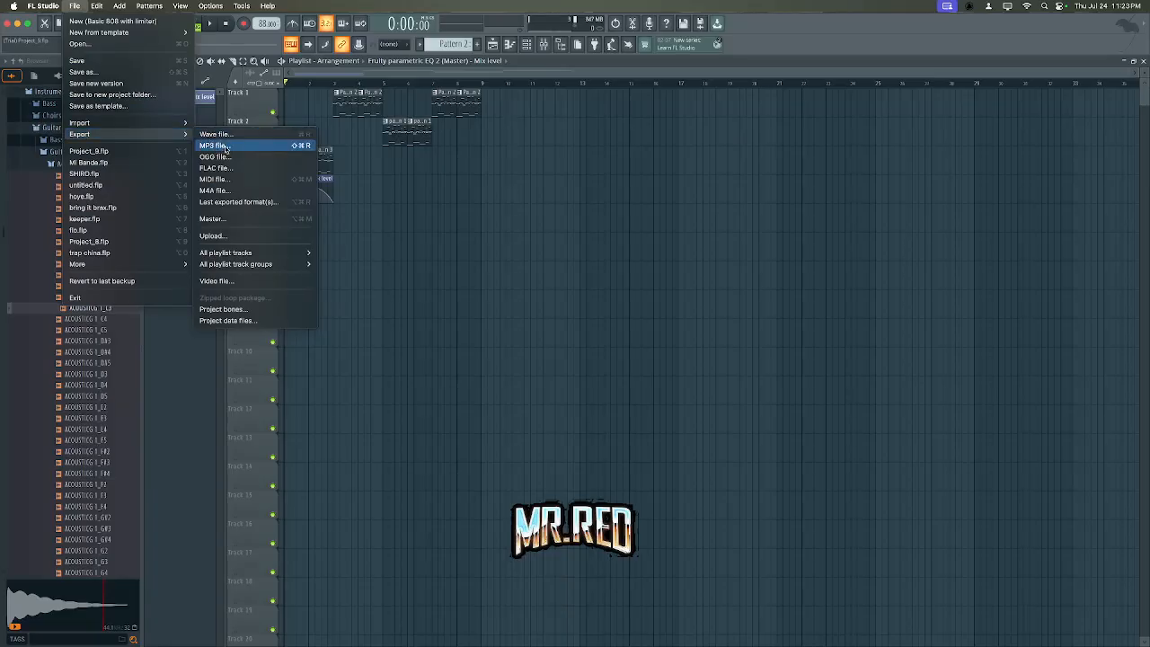
left_click(224, 149)
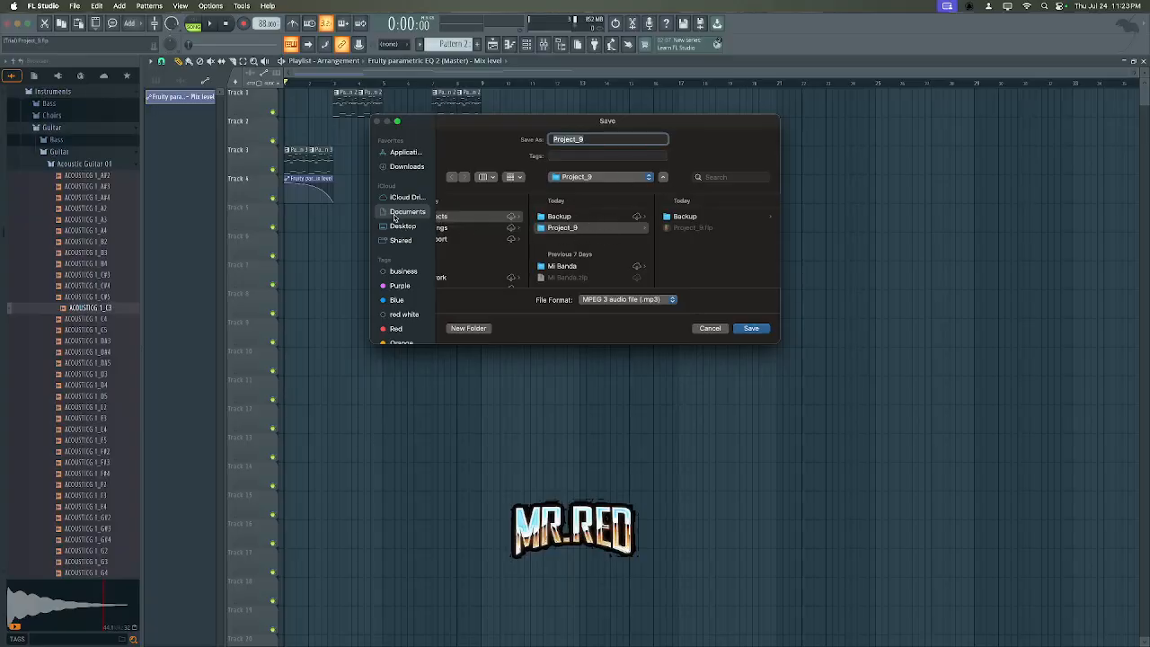
left_click(407, 229)
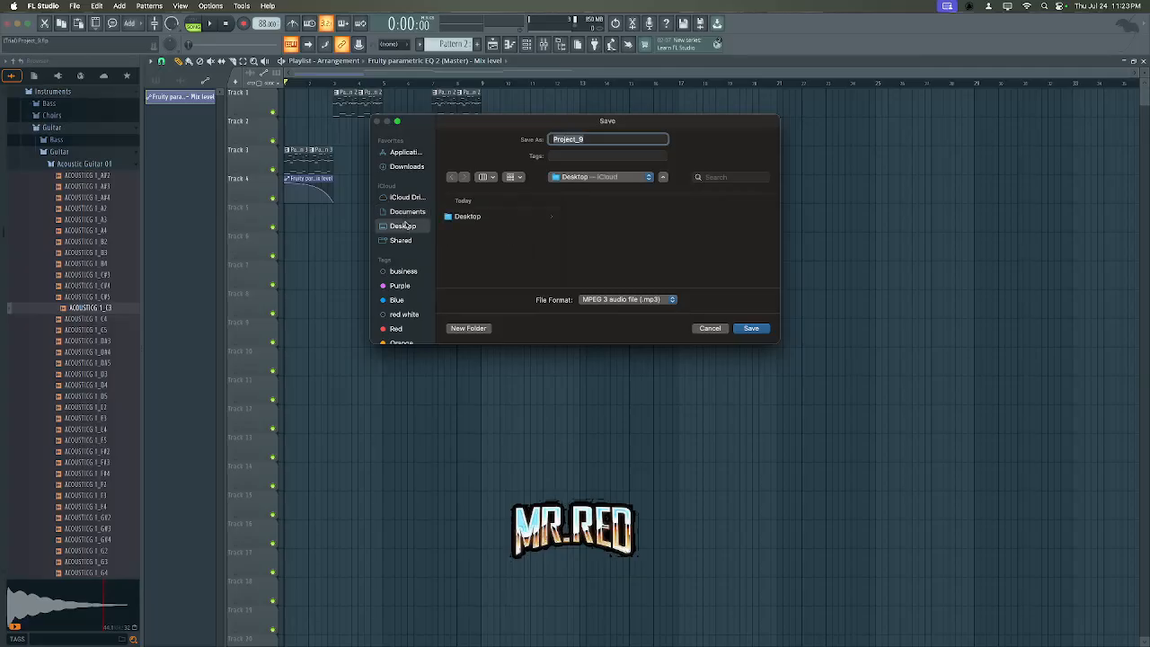
left_click(405, 214)
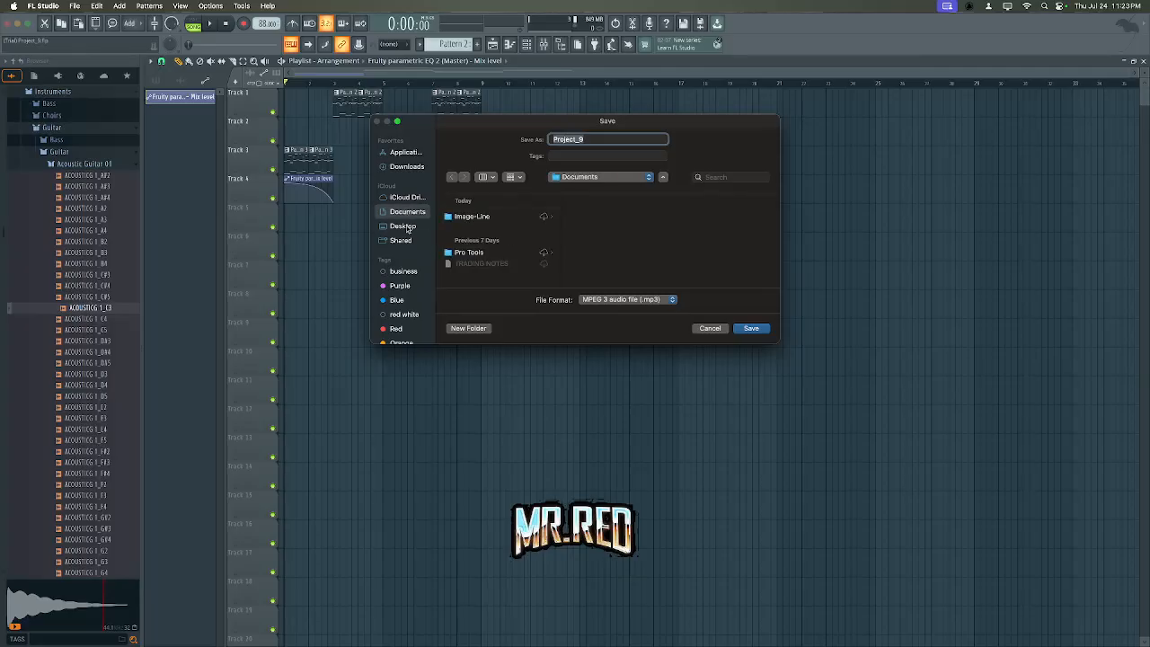
left_click(407, 228)
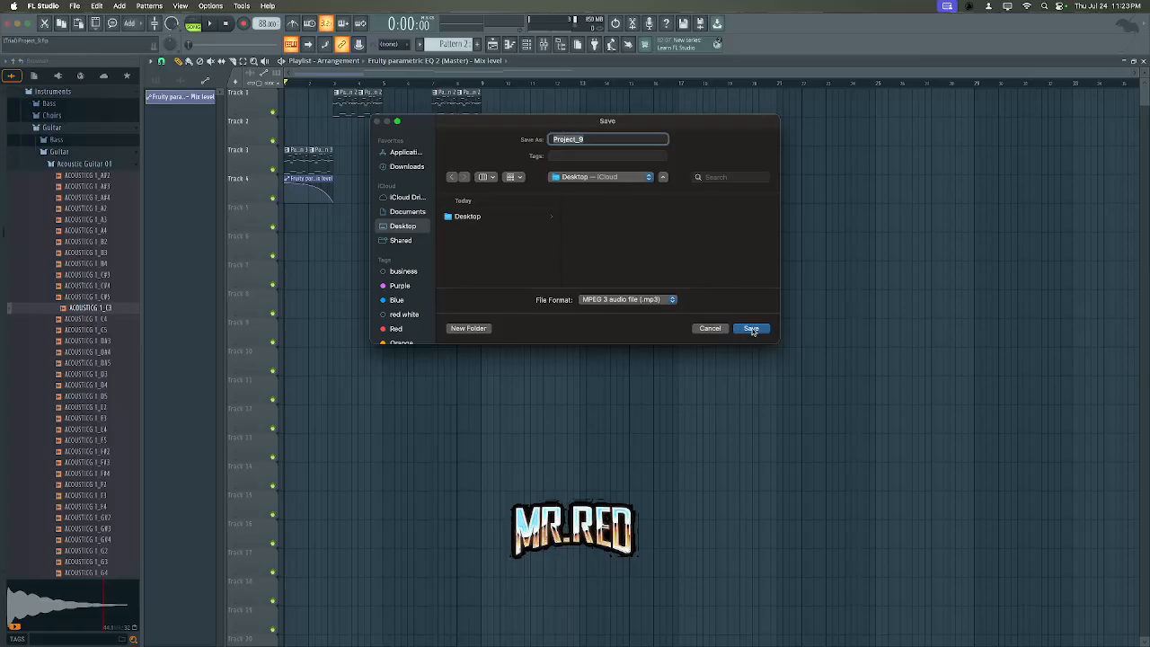
left_click(751, 328)
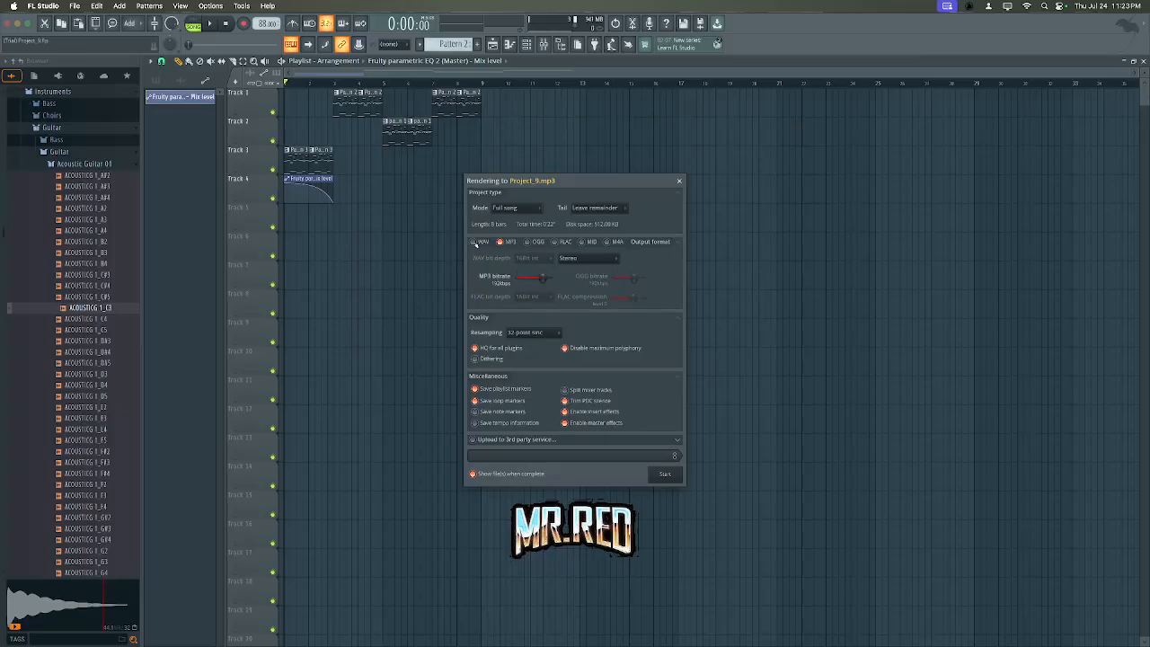
- Render the full song with only MP3 output enabled and preview the exported Project_9.mp3 in Finder
left_click(476, 243)
left_click(474, 243)
left_click(666, 474)
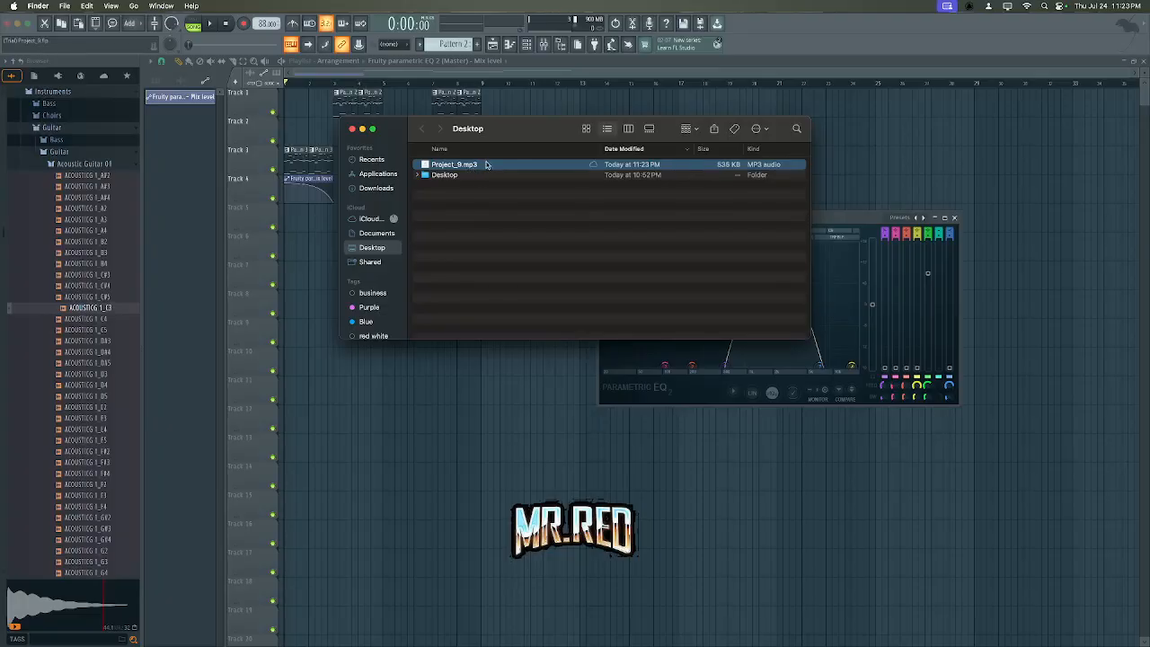
key("space")
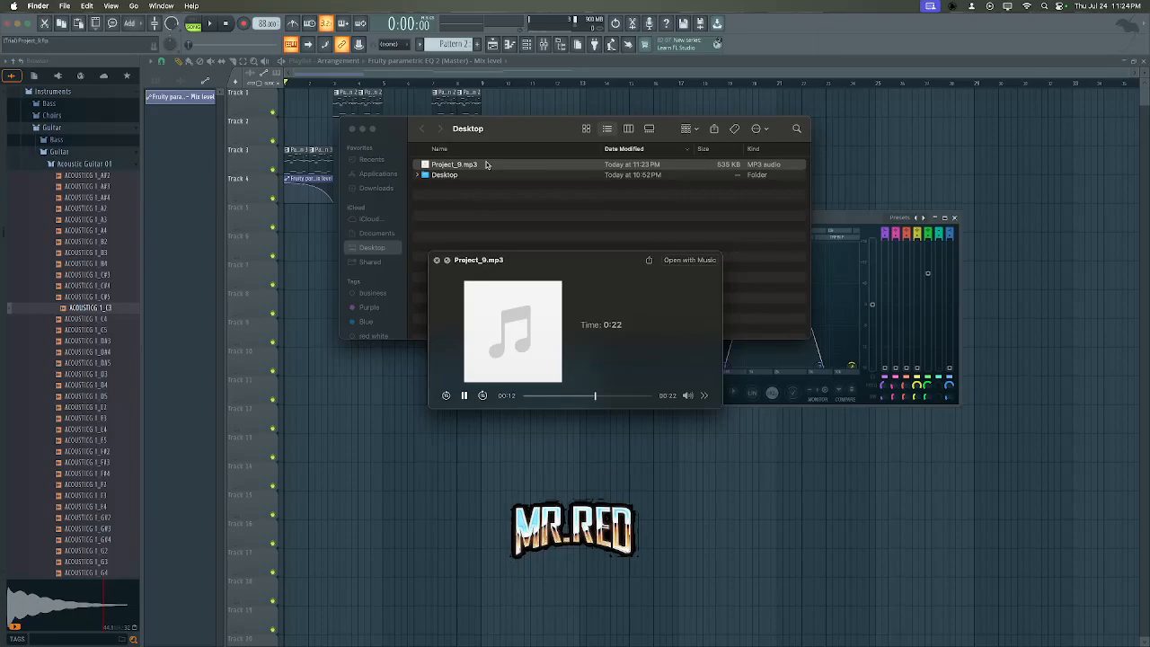
key("space")
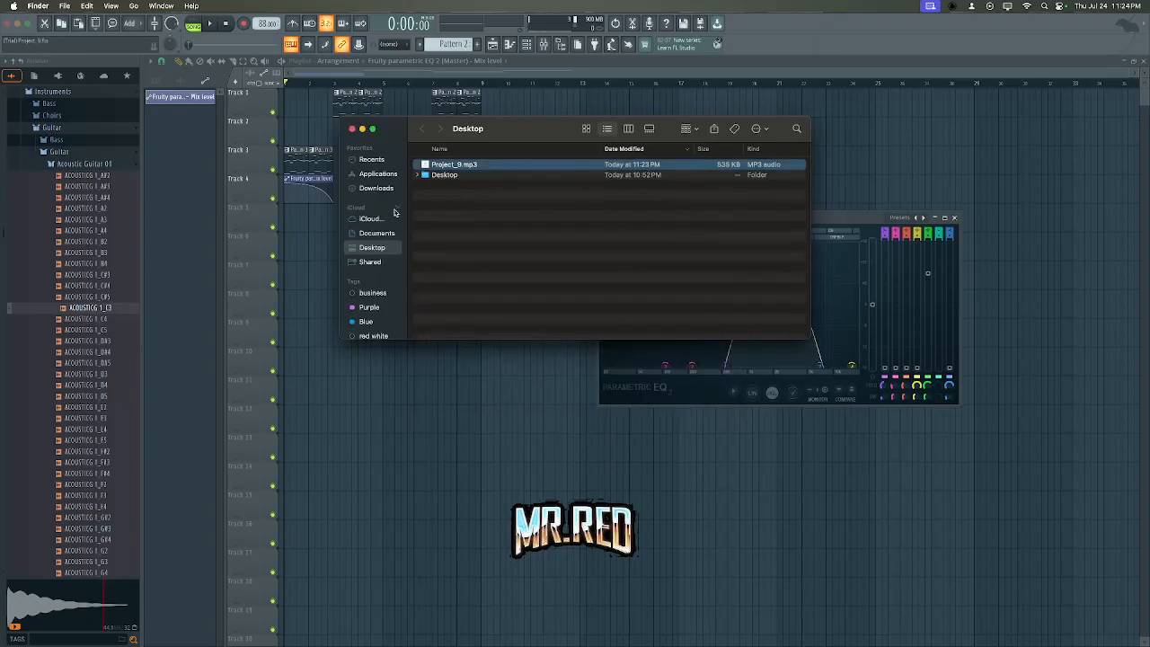